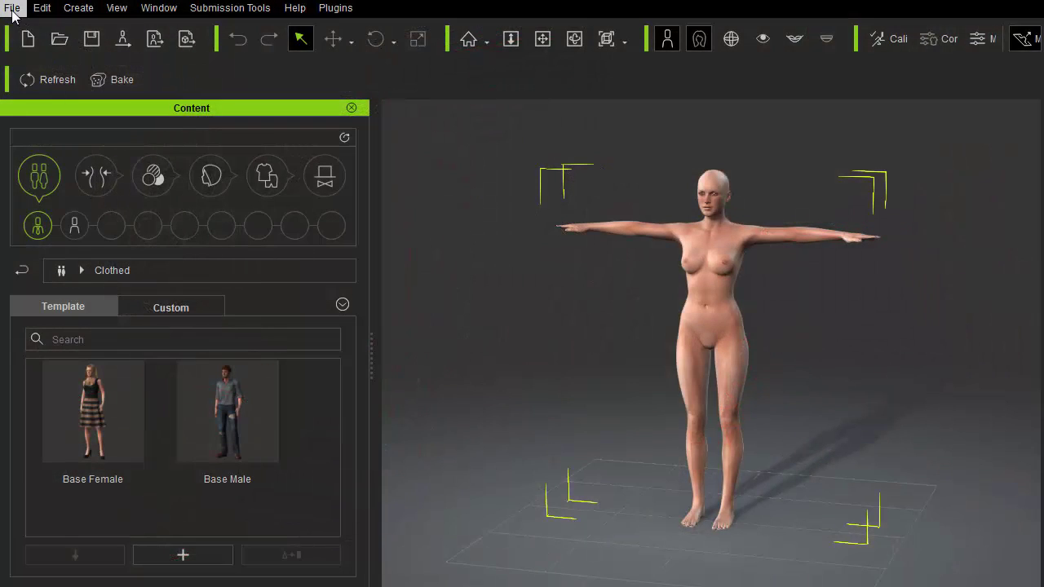
- Export the avatar to FBX with hidden-mesh deletion, Lightwave compatibility and calibration motion left off
{"action": "left_click", "coordinate": [13, 8]}
{"action": "mouse_move", "coordinate": [90, 206]}
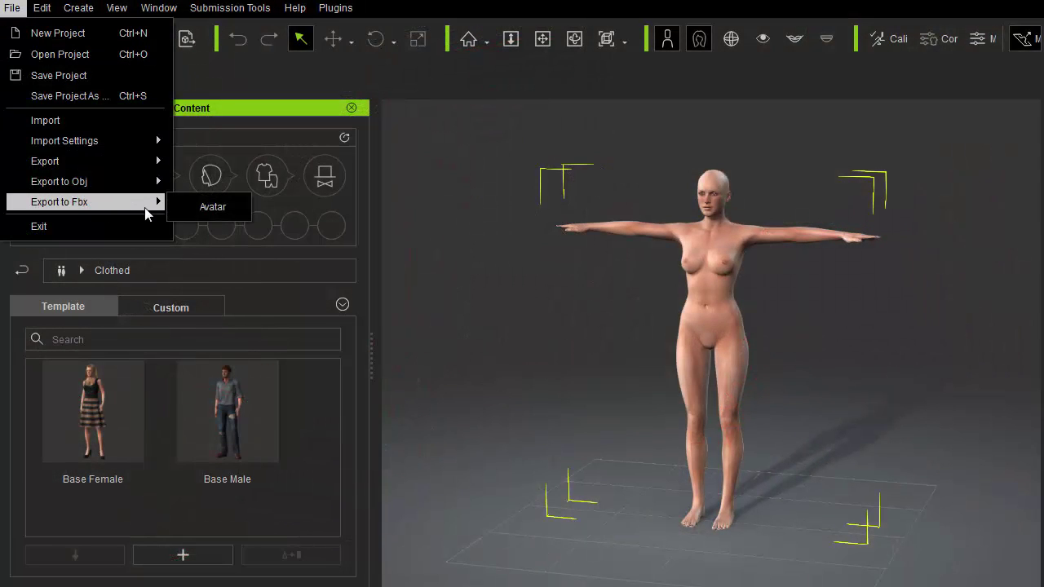
{"action": "left_click", "coordinate": [206, 207]}
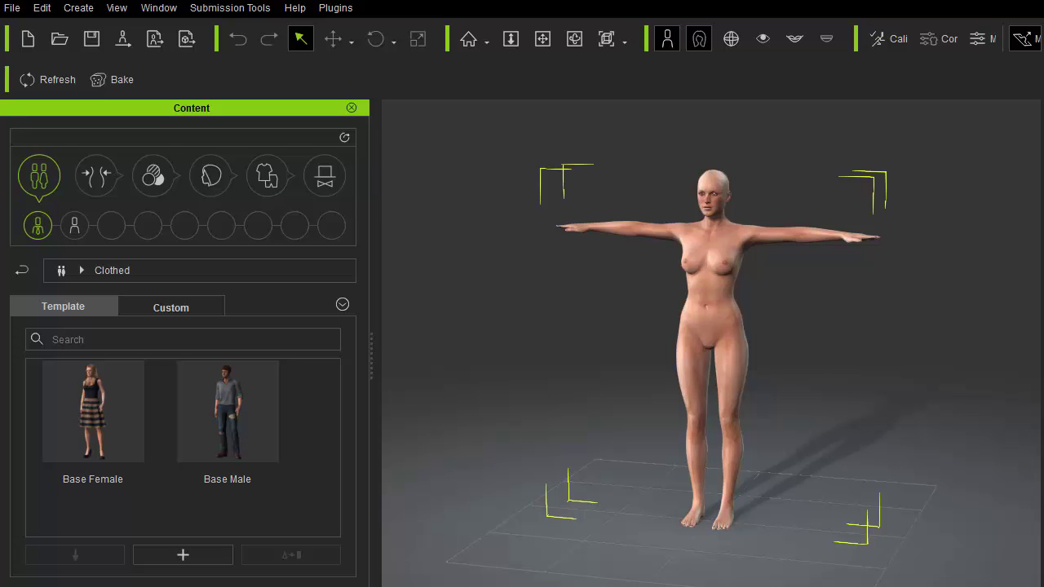
{"action": "left_click", "coordinate": [572, 308]}
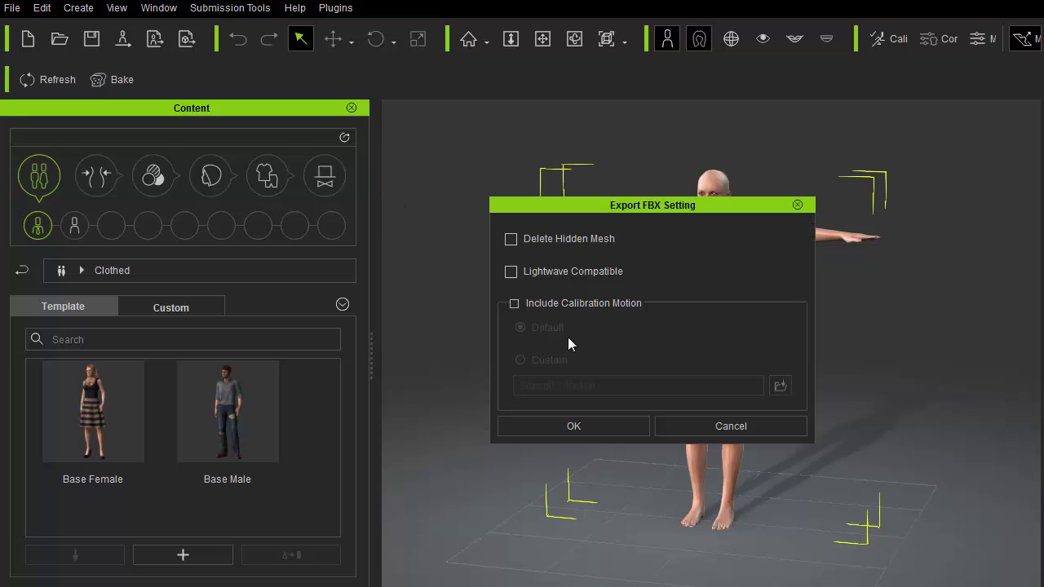
{"action": "left_click", "coordinate": [577, 427]}
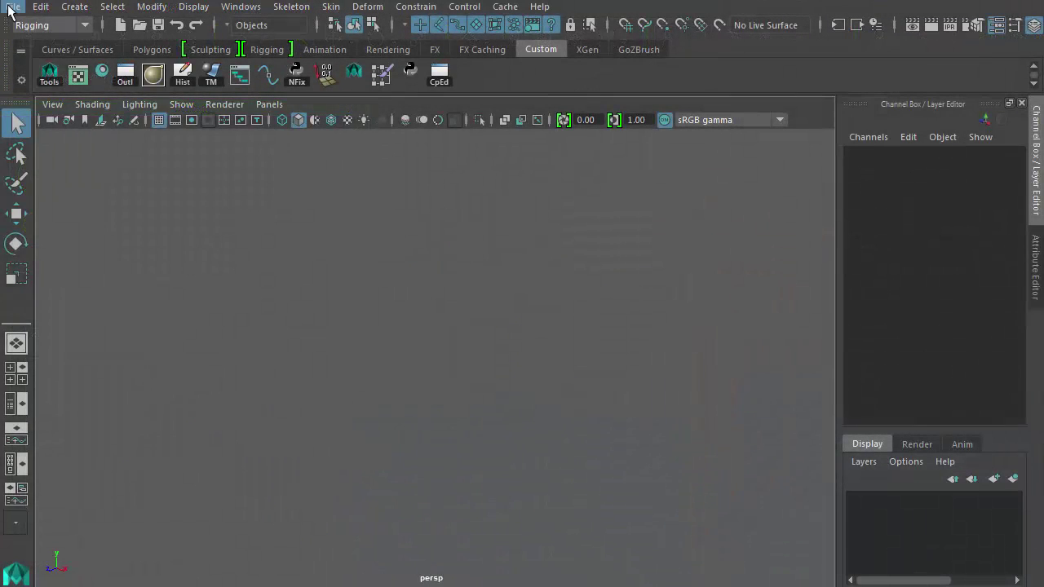
- Switch to Maya and import the avatar using the FBX file type, without grouping or namespaces
{"action": "left_click", "coordinate": [13, 7]}
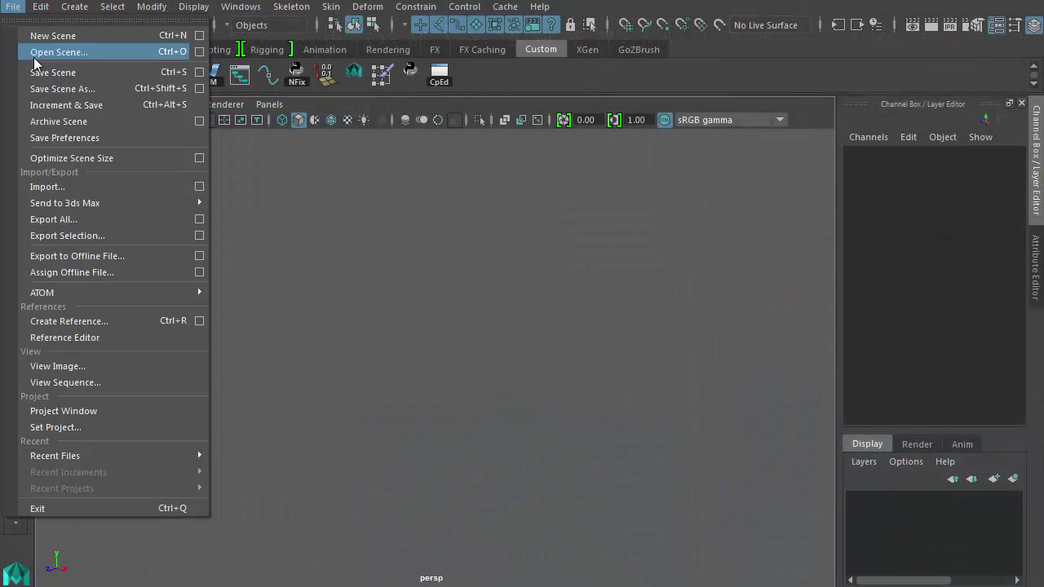
{"action": "left_click", "coordinate": [199, 186]}
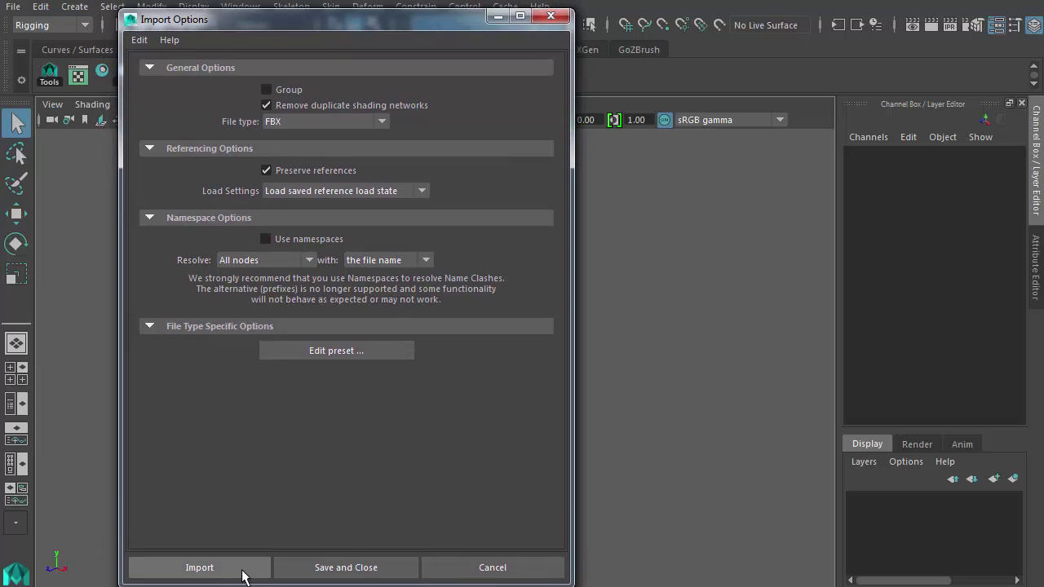
{"action": "left_click", "coordinate": [242, 569]}
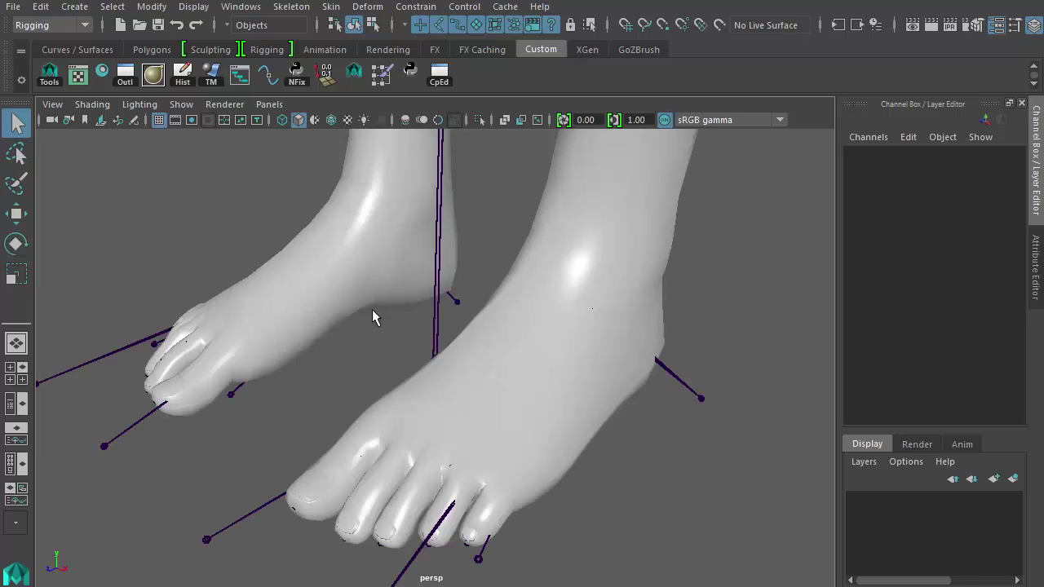
- Select both foot joints in wireframe display and rotate them in the side view to -30 in X, pointing the feet downward
{"action": "mouse_move", "coordinate": [372, 310]}
{"action": "left_mouse_down", "text": "alt"}
{"action": "mouse_move", "coordinate": [433, 324]}
{"action": "mouse_move", "coordinate": [321, 317]}
{"action": "mouse_move", "coordinate": [550, 372]}
{"action": "mouse_move", "coordinate": [539, 359]}
{"action": "left_mouse_up", "text": "alt"}
{"action": "key", "text": "4"}
{"action": "left_click_drag", "start_coordinate": [520, 330], "coordinate": [619, 367]}
{"action": "left_click_drag", "start_coordinate": [269, 279], "coordinate": [352, 295], "text": "shift"}
{"action": "key", "text": "space"}
{"action": "key", "text": "space"}
{"action": "middle_click_drag", "start_coordinate": [450, 291], "coordinate": [527, 348], "text": "alt"}
{"action": "right_click_drag", "start_coordinate": [527, 347], "coordinate": [510, 354], "text": "alt"}
{"action": "key", "text": "4"}
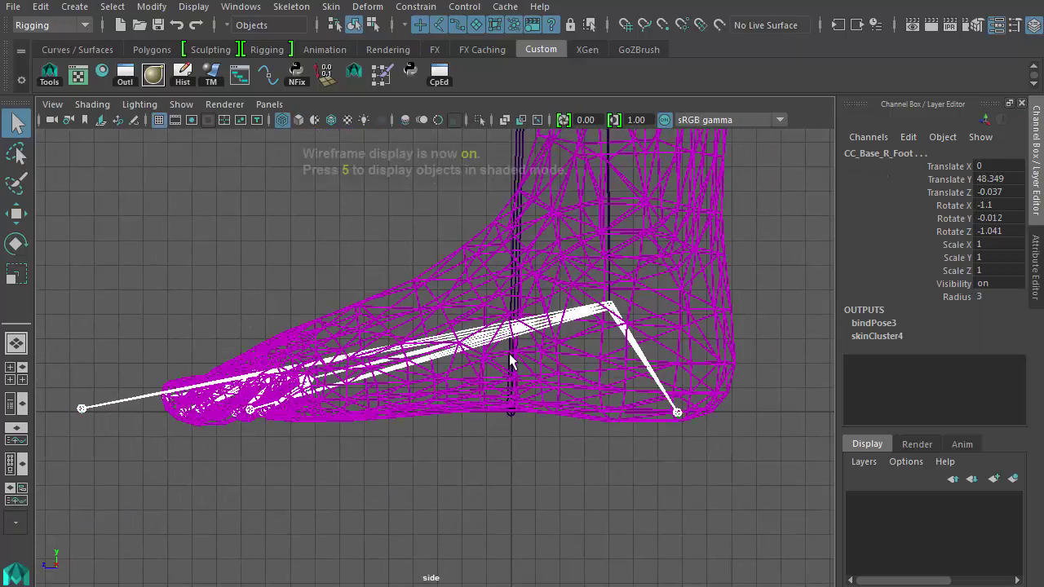
{"action": "key", "text": "e"}
{"action": "left_click_drag", "start_coordinate": [541, 220], "coordinate": [538, 256]}
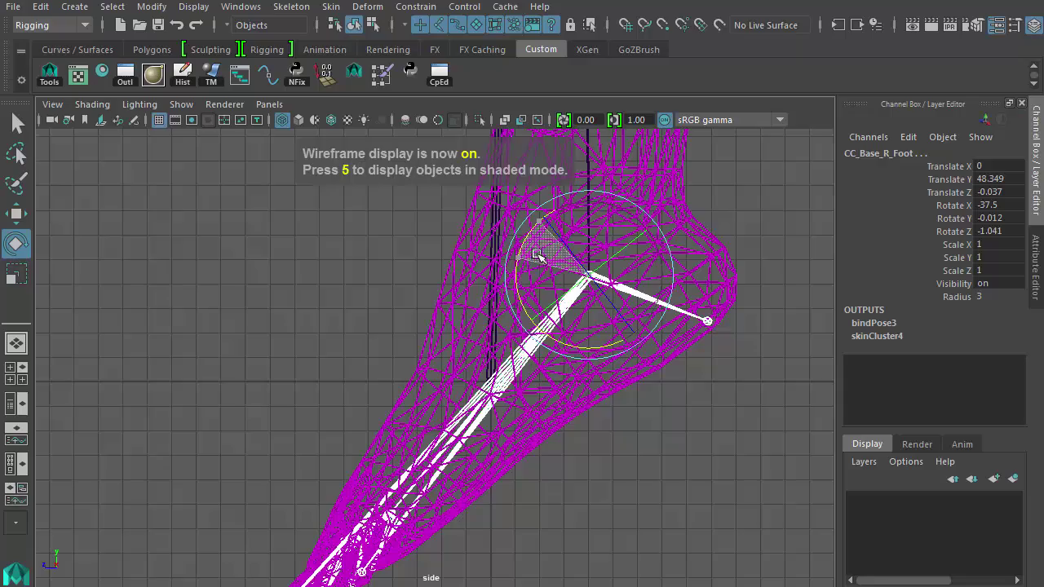
{"action": "right_click_drag", "start_coordinate": [537, 254], "coordinate": [522, 297], "text": "alt"}
{"action": "middle_click_drag", "start_coordinate": [521, 298], "coordinate": [517, 266], "text": "alt"}
{"action": "left_click", "coordinate": [517, 266], "text": "alt"}
{"action": "left_click_drag", "start_coordinate": [508, 244], "coordinate": [505, 237]}
{"action": "middle_click_drag", "start_coordinate": [423, 366], "coordinate": [446, 307], "text": "alt"}
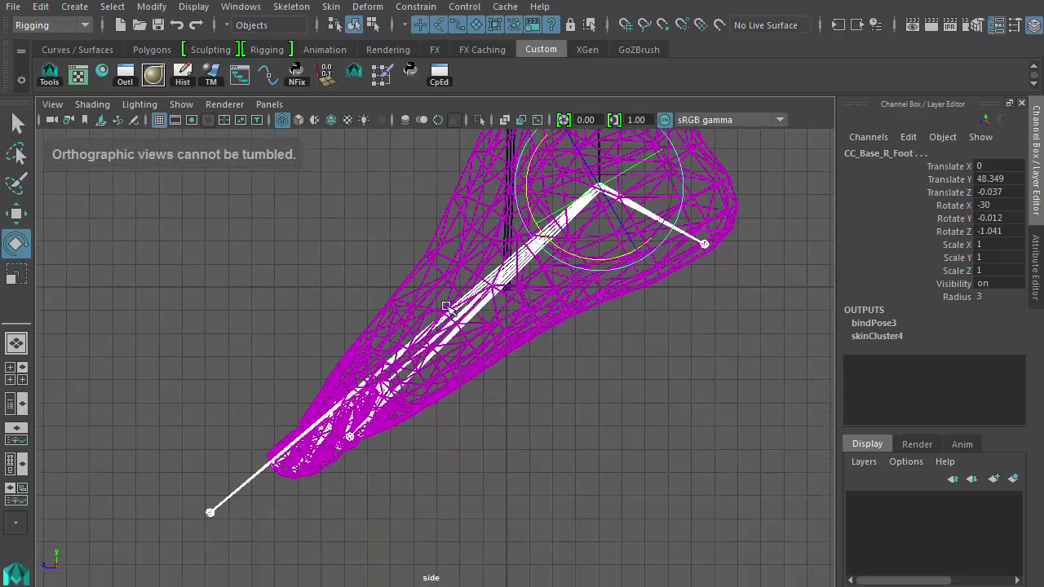
- Select both toe base joints and rotate them in the side view to bend the toes upward into a high-heel pose
{"action": "key", "text": "space"}
{"action": "key", "text": "space"}
{"action": "middle_click_drag", "start_coordinate": [524, 312], "coordinate": [490, 122], "text": "alt"}
{"action": "right_click_drag", "start_coordinate": [490, 123], "coordinate": [534, 130], "text": "alt"}
{"action": "left_click_drag", "start_coordinate": [503, 327], "coordinate": [478, 361]}
{"action": "left_click_drag", "start_coordinate": [194, 247], "coordinate": [198, 261], "text": "shift"}
{"action": "key", "text": "space"}
{"action": "key", "text": "space"}
{"action": "middle_click_drag", "start_coordinate": [554, 405], "coordinate": [558, 386], "text": "alt"}
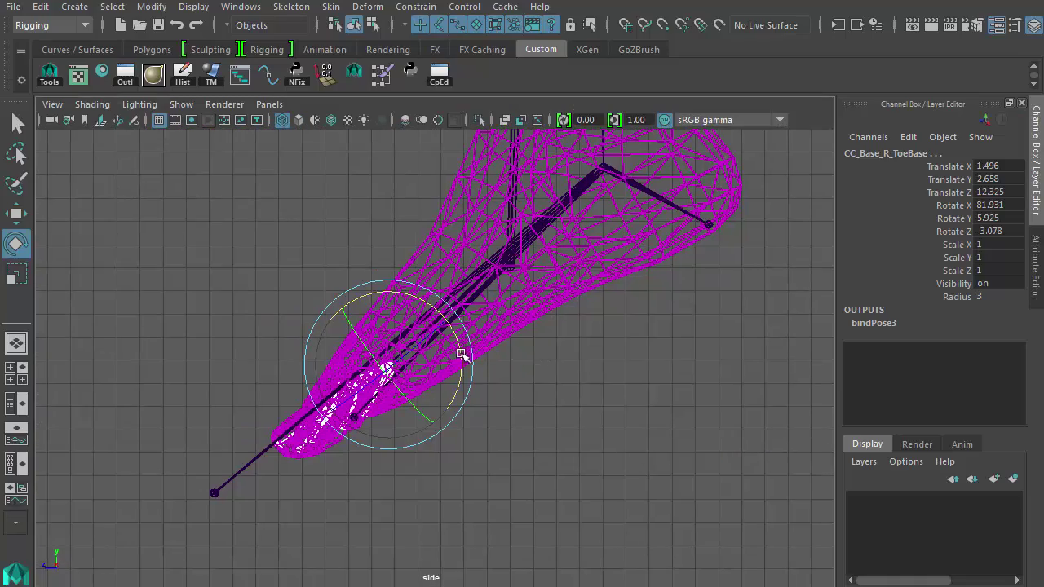
{"action": "left_click_drag", "start_coordinate": [461, 354], "coordinate": [459, 399]}
{"action": "left_click", "coordinate": [620, 363]}
- Examine the posed feet in the perspective view with shaded and textured display
{"action": "key", "text": "space"}
{"action": "key", "text": "space"}
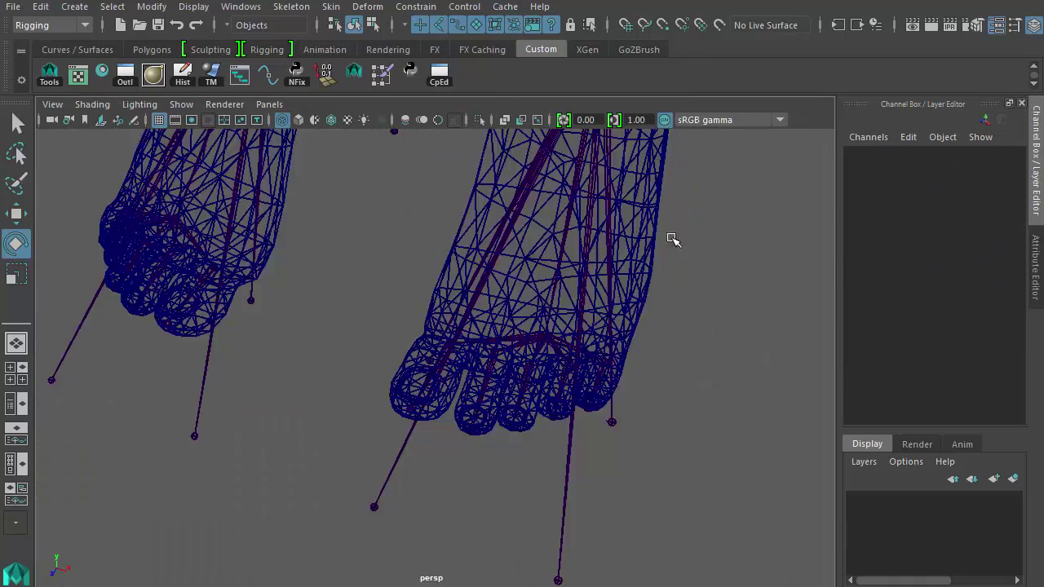
{"action": "right_click_drag", "start_coordinate": [673, 239], "coordinate": [399, 361], "text": "alt"}
{"action": "mouse_move", "coordinate": [399, 361]}
{"action": "left_mouse_down", "text": "alt"}
{"action": "mouse_move", "coordinate": [416, 254]}
{"action": "mouse_move", "coordinate": [361, 256]}
{"action": "left_mouse_up", "text": "alt"}
{"action": "key", "text": "5"}
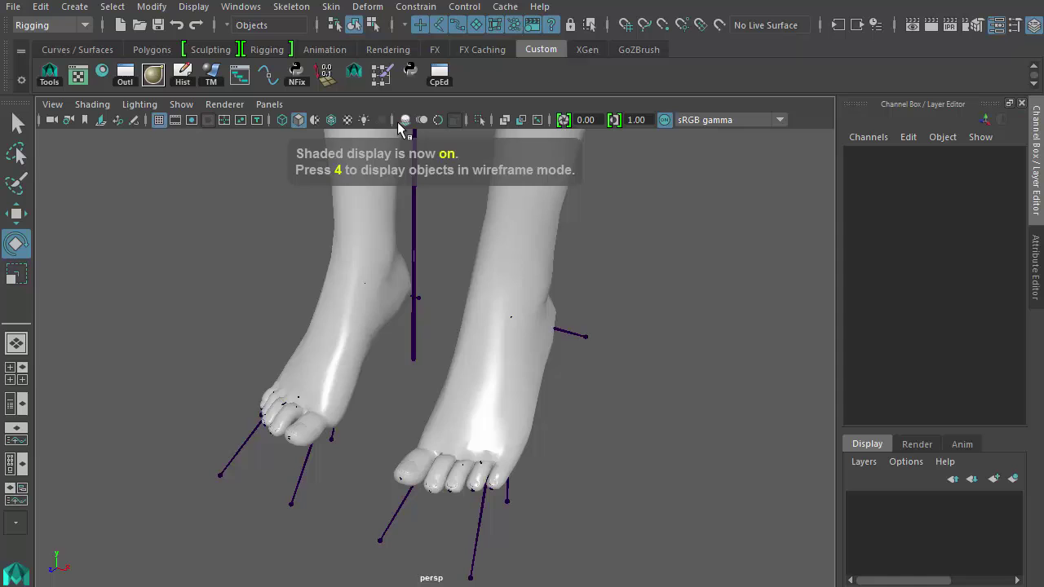
{"action": "key", "text": "6"}
{"action": "mouse_move", "coordinate": [224, 181]}
{"action": "left_mouse_down", "text": "alt"}
{"action": "mouse_move", "coordinate": [296, 205]}
{"action": "mouse_move", "coordinate": [489, 204]}
{"action": "mouse_move", "coordinate": [387, 242]}
{"action": "mouse_move", "coordinate": [204, 230]}
{"action": "mouse_move", "coordinate": [465, 238]}
{"action": "mouse_move", "coordinate": [457, 250]}
{"action": "left_mouse_up", "text": "alt"}
{"action": "scroll", "coordinate": [544, 256], "scroll_direction": "up", "scroll_amount": 3}
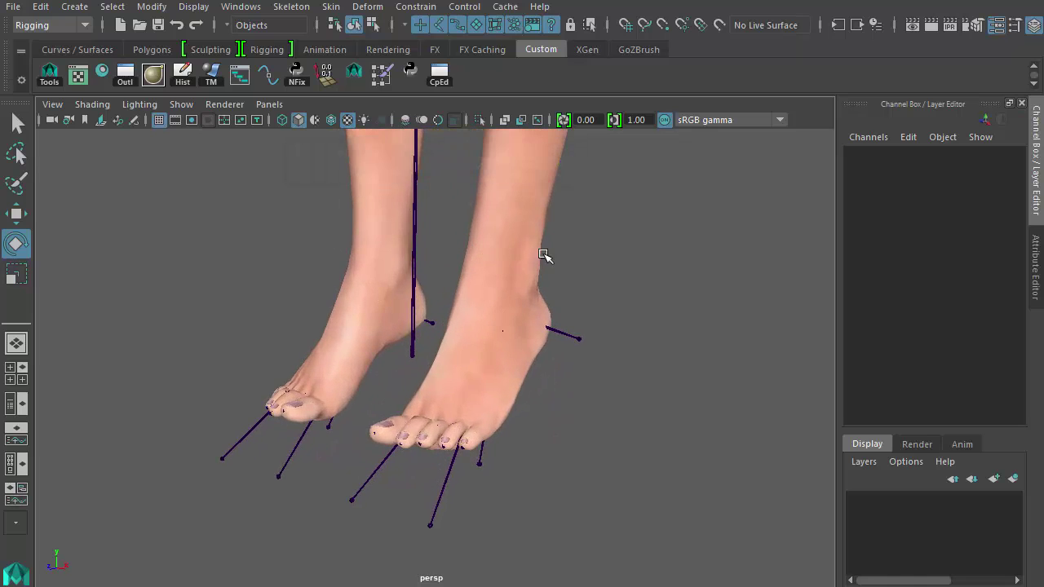
{"action": "left_click_drag", "start_coordinate": [544, 256], "coordinate": [533, 249], "text": "alt"}
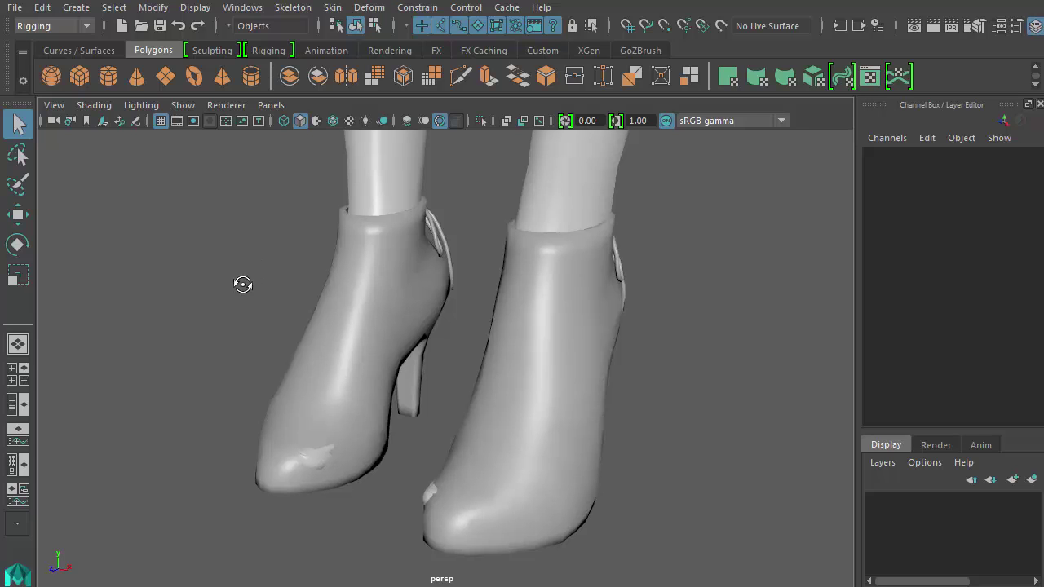
- Examine the finished high-heel boots from several sides and turn on textured display
{"action": "left_click_drag", "start_coordinate": [239, 284], "coordinate": [718, 286], "text": "alt"}
{"action": "mouse_move", "coordinate": [403, 285]}
{"action": "left_mouse_down", "text": "alt"}
{"action": "mouse_move", "coordinate": [458, 300]}
{"action": "mouse_move", "coordinate": [704, 283]}
{"action": "mouse_move", "coordinate": [575, 312]}
{"action": "mouse_move", "coordinate": [641, 279]}
{"action": "left_mouse_up", "text": "alt"}
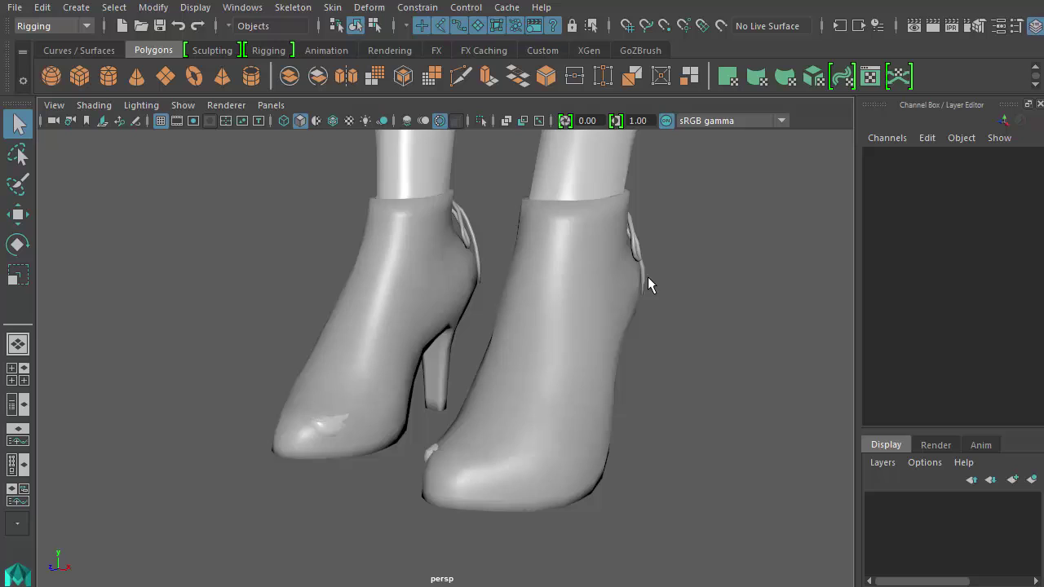
{"action": "key", "text": "6"}
{"action": "mouse_move", "coordinate": [414, 265]}
{"action": "left_mouse_down", "text": "alt"}
{"action": "mouse_move", "coordinate": [564, 291]}
{"action": "mouse_move", "coordinate": [534, 307]}
{"action": "mouse_move", "coordinate": [396, 289]}
{"action": "mouse_move", "coordinate": [422, 299]}
{"action": "mouse_move", "coordinate": [401, 463]}
{"action": "mouse_move", "coordinate": [711, 389]}
{"action": "mouse_move", "coordinate": [591, 383]}
{"action": "mouse_move", "coordinate": [699, 351]}
{"action": "mouse_move", "coordinate": [619, 310]}
{"action": "left_mouse_up", "text": "alt"}
- Examine the high-heel mesh's UV layout in the UV Editor with the texture image hidden and the UV shells shaded
{"action": "left_click", "coordinate": [591, 377]}
{"action": "left_click", "coordinate": [236, 7]}
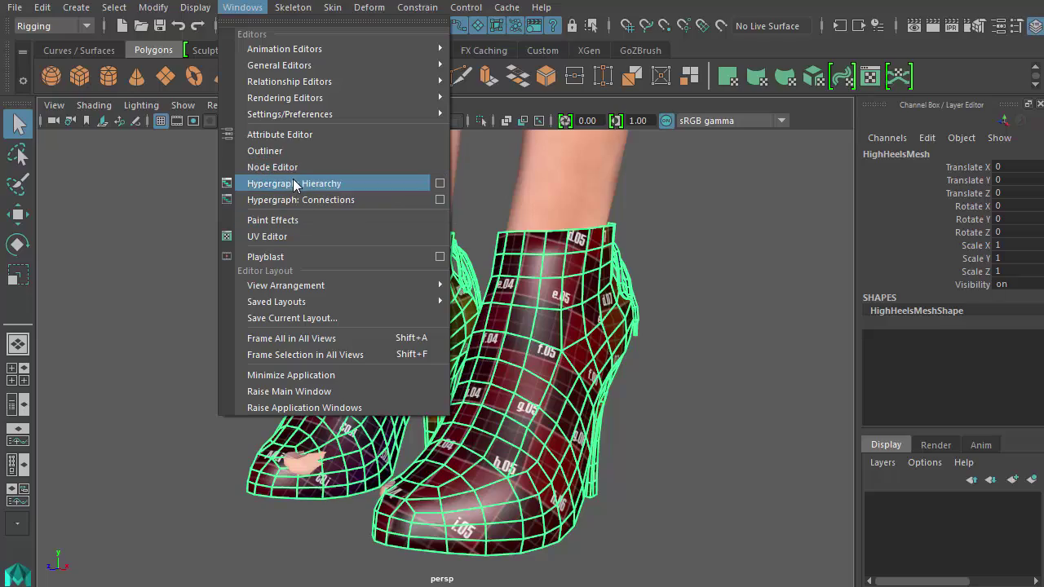
{"action": "left_click", "coordinate": [290, 238]}
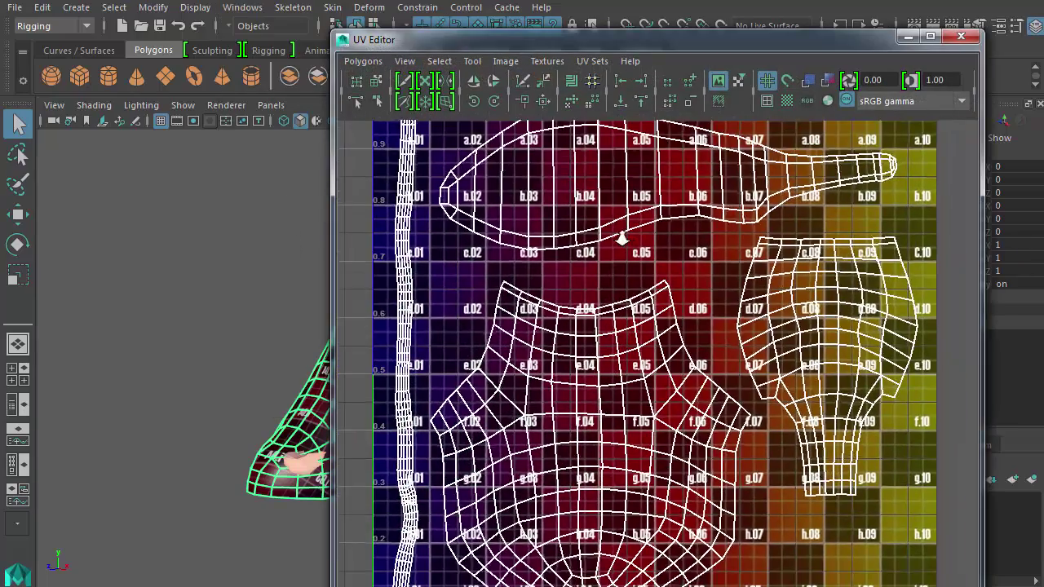
{"action": "scroll", "coordinate": [616, 204], "scroll_direction": "down", "scroll_amount": 2}
{"action": "left_click", "coordinate": [717, 80]}
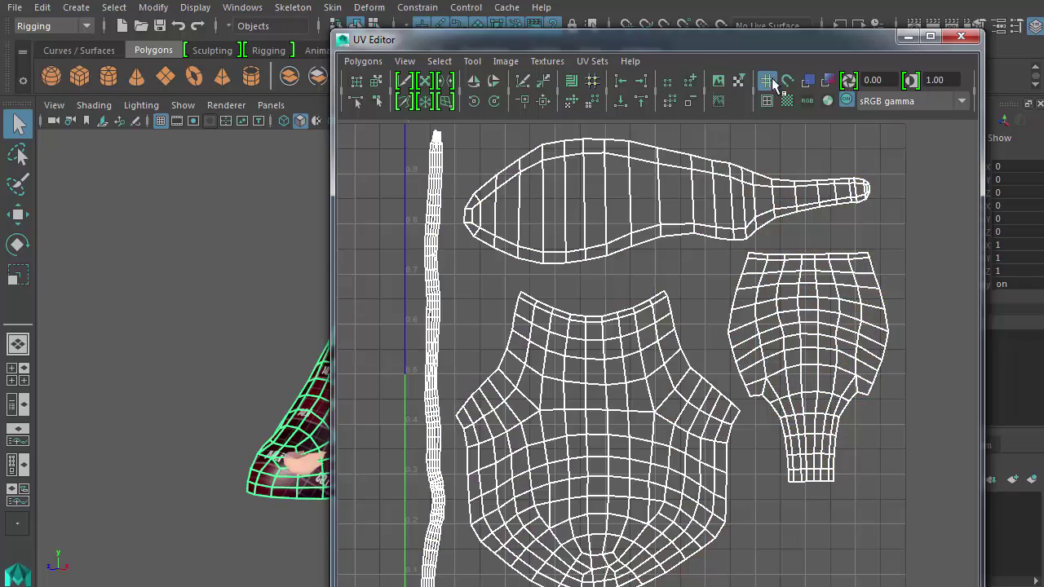
{"action": "left_click", "coordinate": [807, 82]}
{"action": "scroll", "coordinate": [671, 236], "scroll_direction": "up", "scroll_amount": 1}
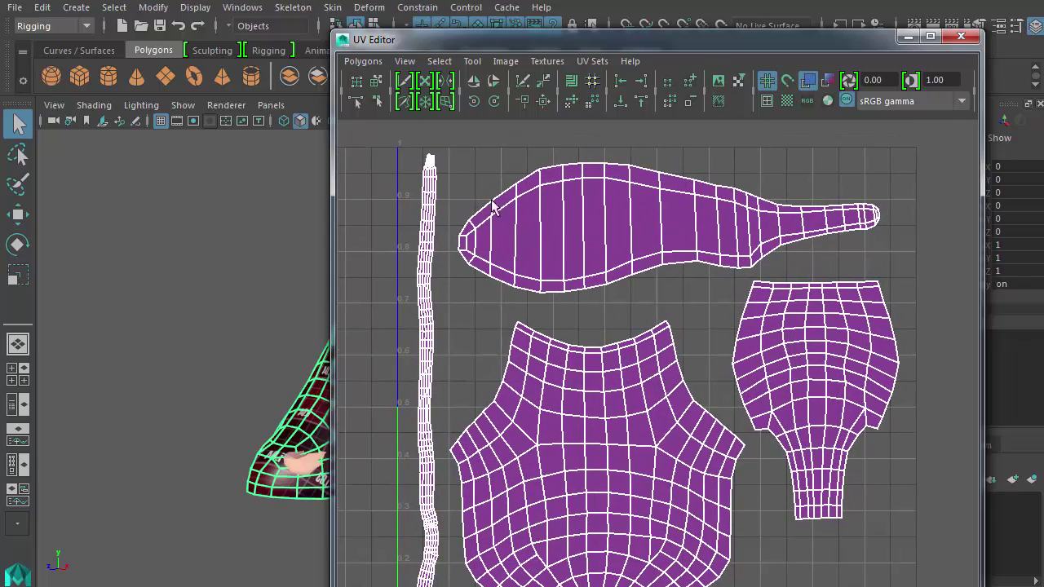
{"action": "middle_click_drag", "start_coordinate": [526, 283], "coordinate": [517, 247], "text": "alt"}
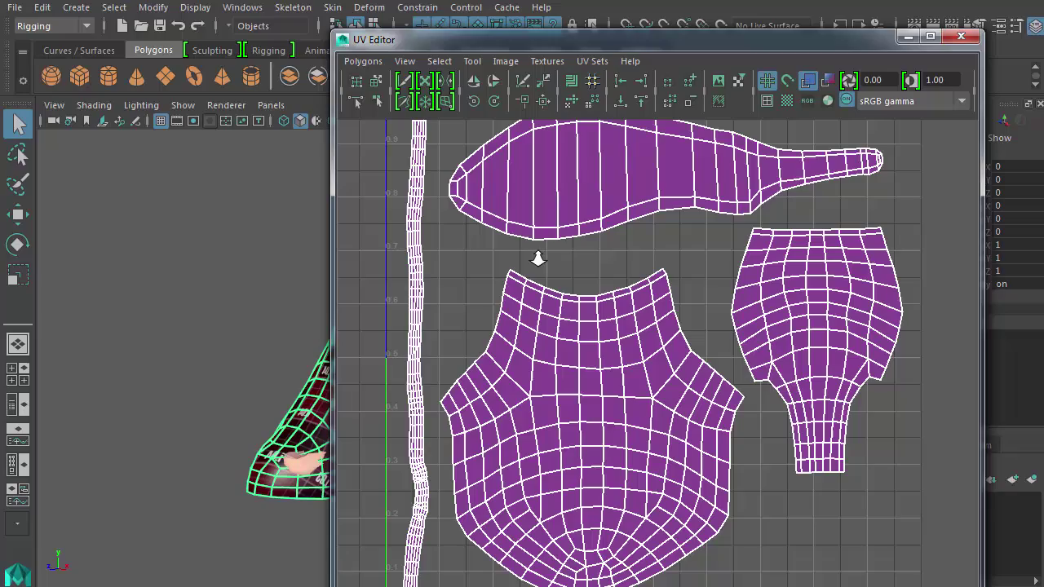
{"action": "left_click", "coordinate": [962, 38]}
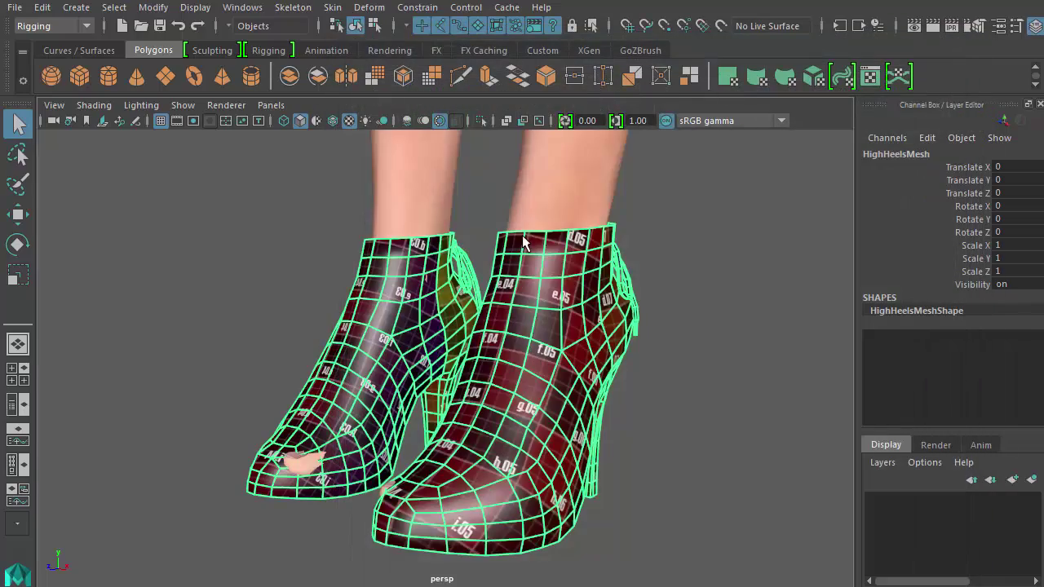
- Inspect the boots' checker texture and toe areas from the front and close up
{"action": "left_click_drag", "start_coordinate": [527, 249], "coordinate": [551, 261], "text": "alt"}
{"action": "middle_click_drag", "start_coordinate": [551, 261], "coordinate": [543, 226], "text": "alt"}
{"action": "right_click_drag", "start_coordinate": [543, 226], "coordinate": [604, 333], "text": "alt"}
{"action": "left_click_drag", "start_coordinate": [604, 334], "coordinate": [529, 237], "text": "alt"}
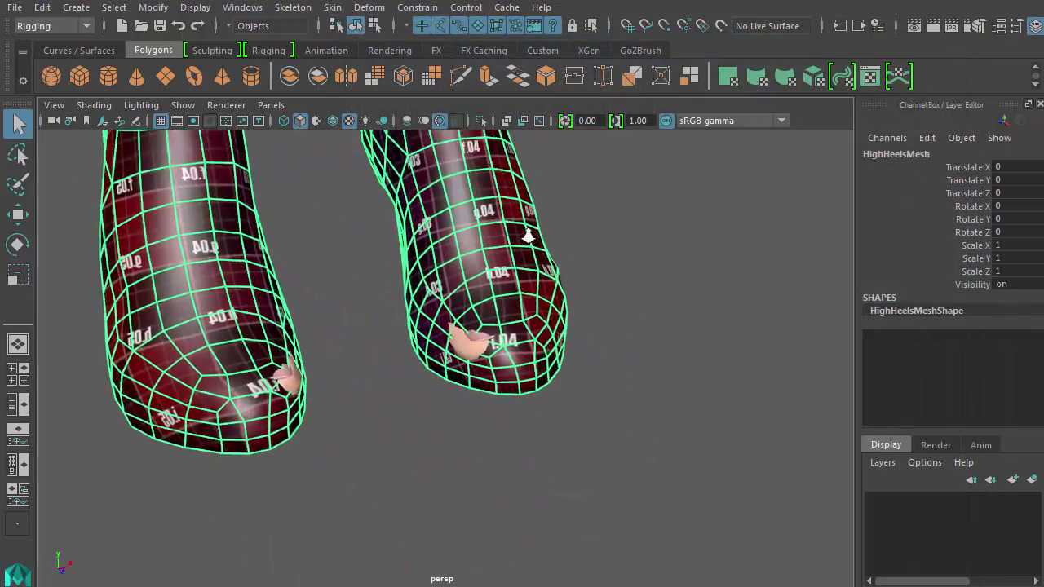
{"action": "right_click_drag", "start_coordinate": [529, 237], "coordinate": [483, 367], "text": "alt"}
{"action": "right_click_drag", "start_coordinate": [534, 315], "coordinate": [415, 289], "text": "alt"}
{"action": "left_click_drag", "start_coordinate": [490, 285], "coordinate": [383, 281], "text": "alt"}
- Open the Outliner and reposition its window next to the boots
{"action": "left_click", "coordinate": [242, 7]}
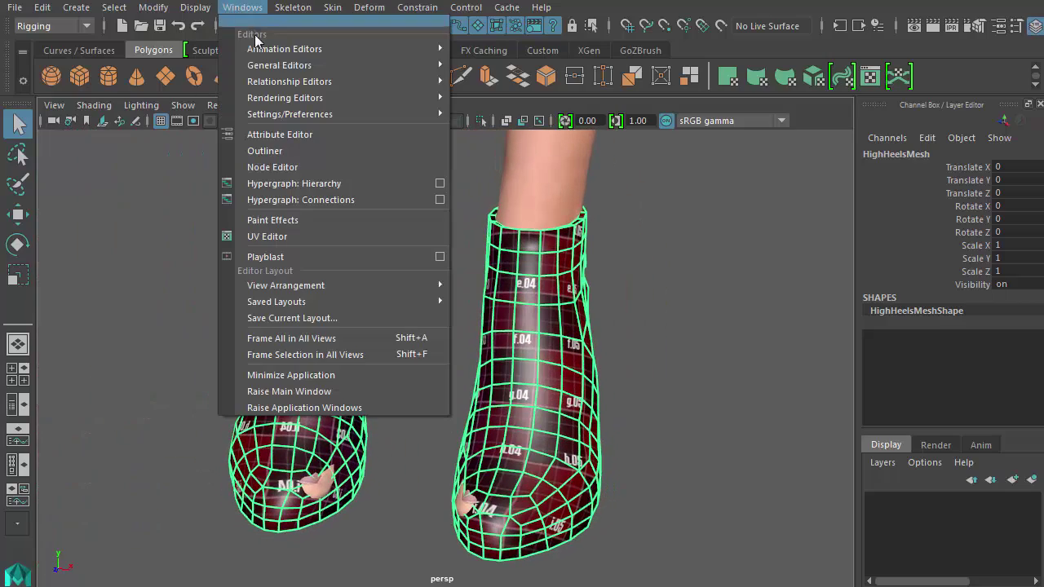
{"action": "mouse_move", "coordinate": [298, 99]}
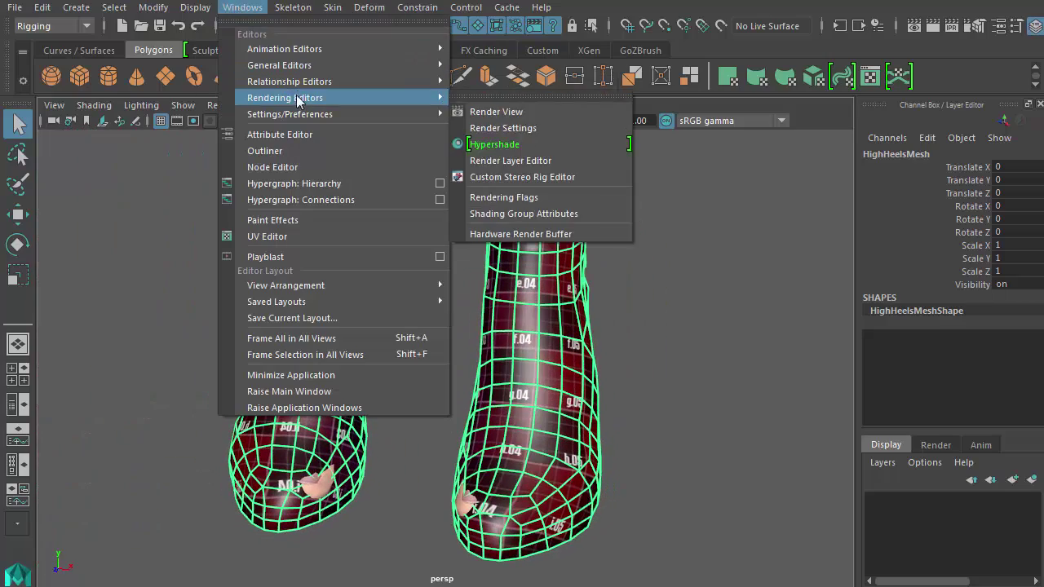
{"action": "left_click", "coordinate": [306, 151]}
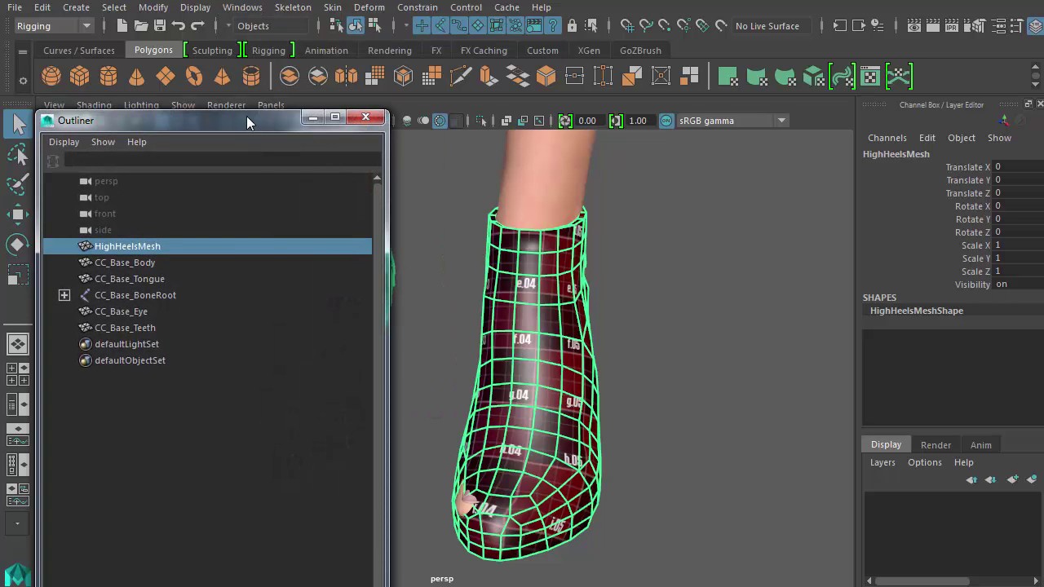
{"action": "left_click_drag", "start_coordinate": [247, 117], "coordinate": [246, 157]}
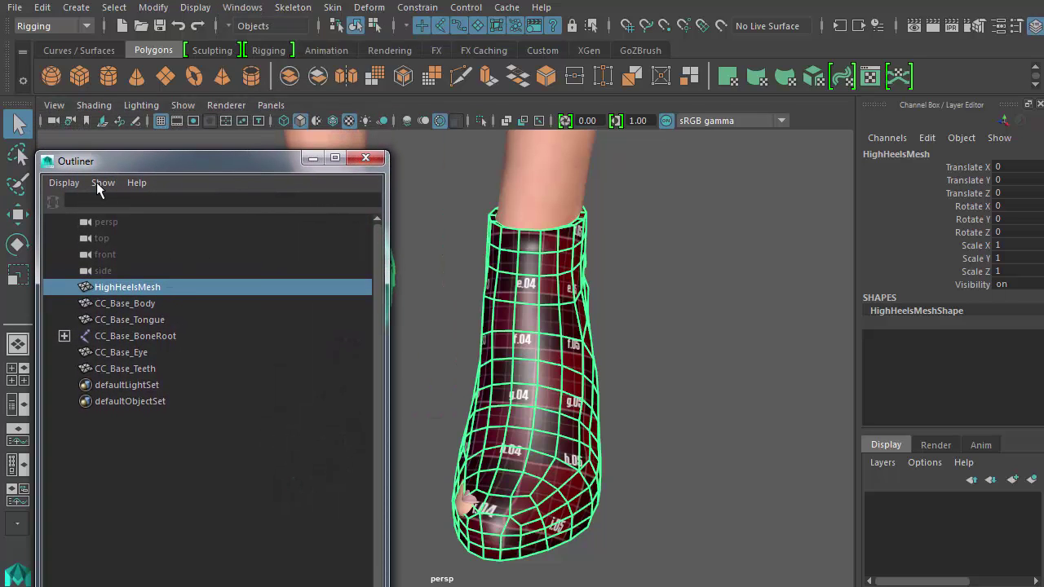
- Export the selected HighHeelsMesh with the OBJexport file type, keeping materials and normals off
{"action": "left_click", "coordinate": [15, 8]}
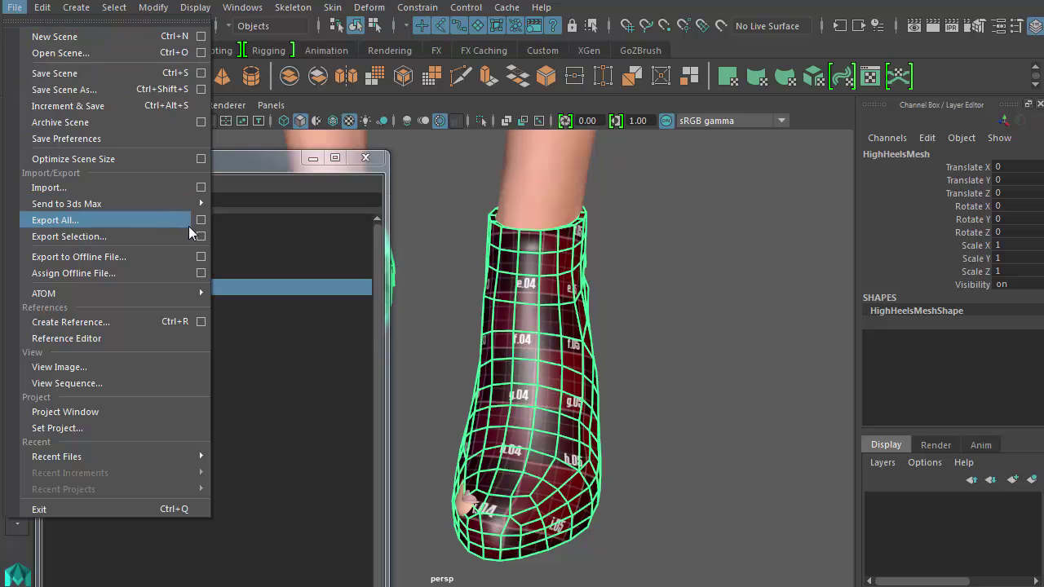
{"action": "left_click", "coordinate": [199, 237]}
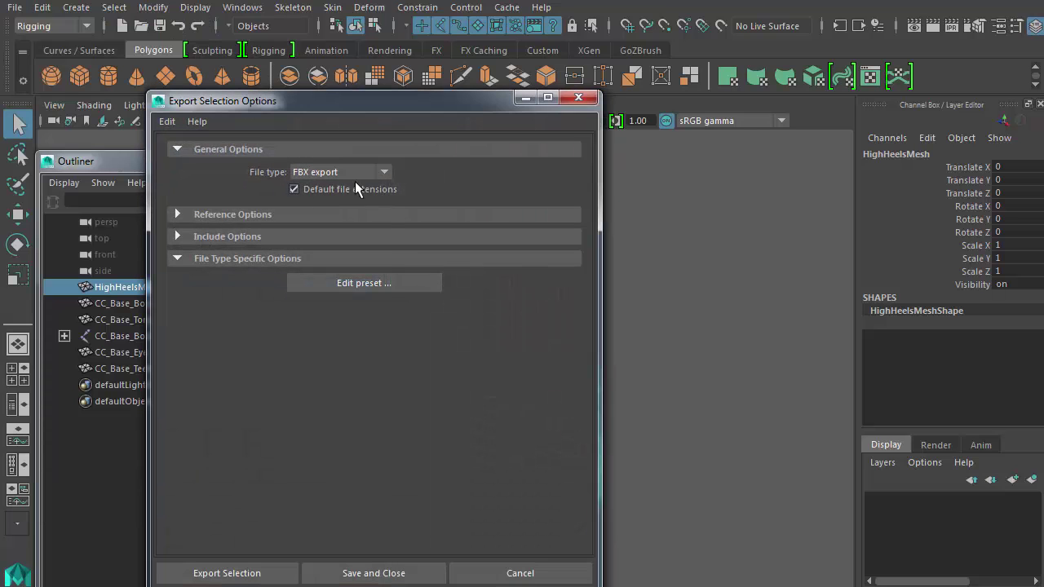
{"action": "left_click", "coordinate": [388, 172]}
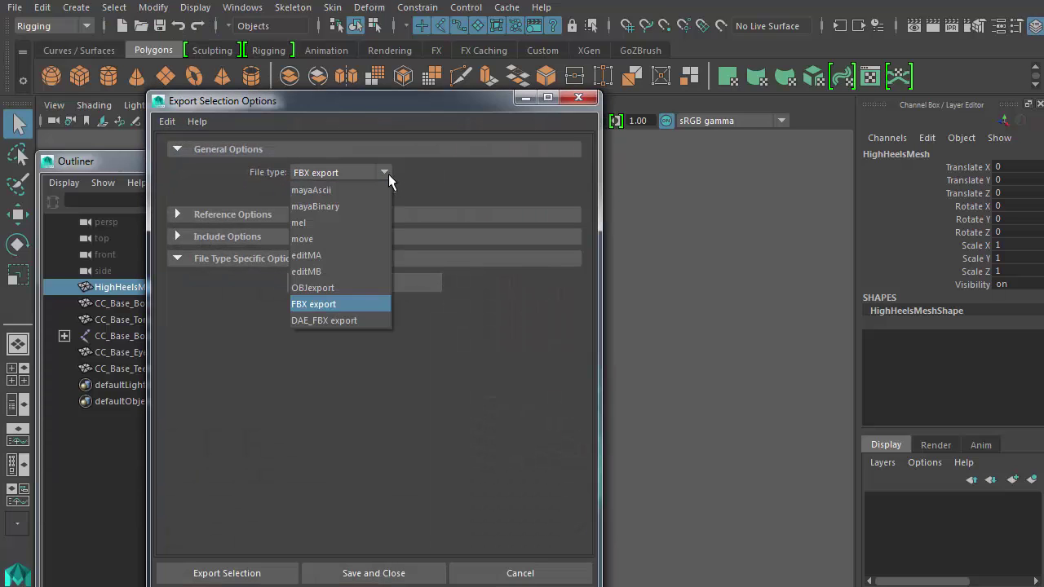
{"action": "left_click", "coordinate": [340, 288]}
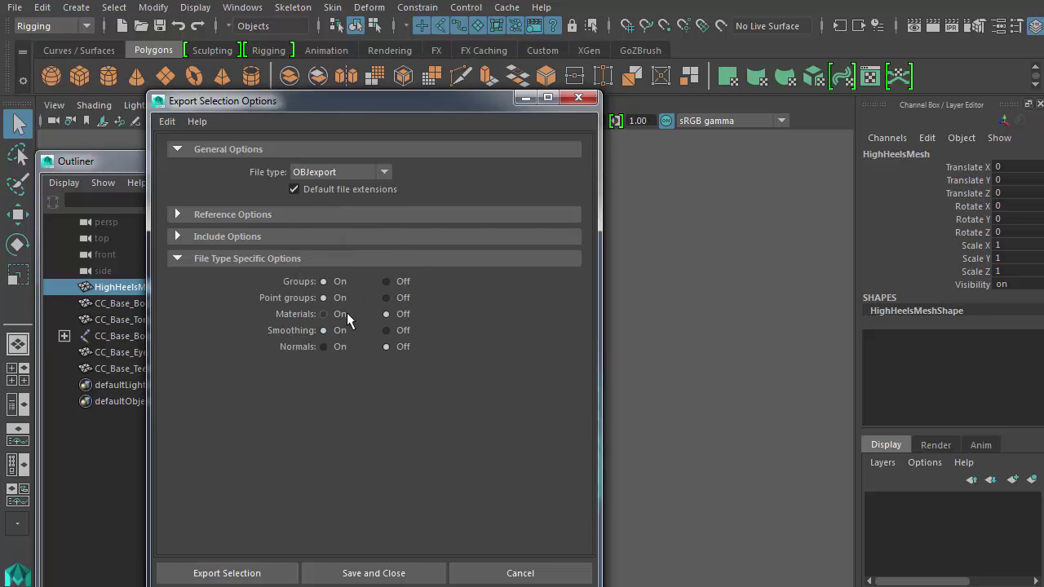
{"action": "left_click", "coordinate": [261, 573]}
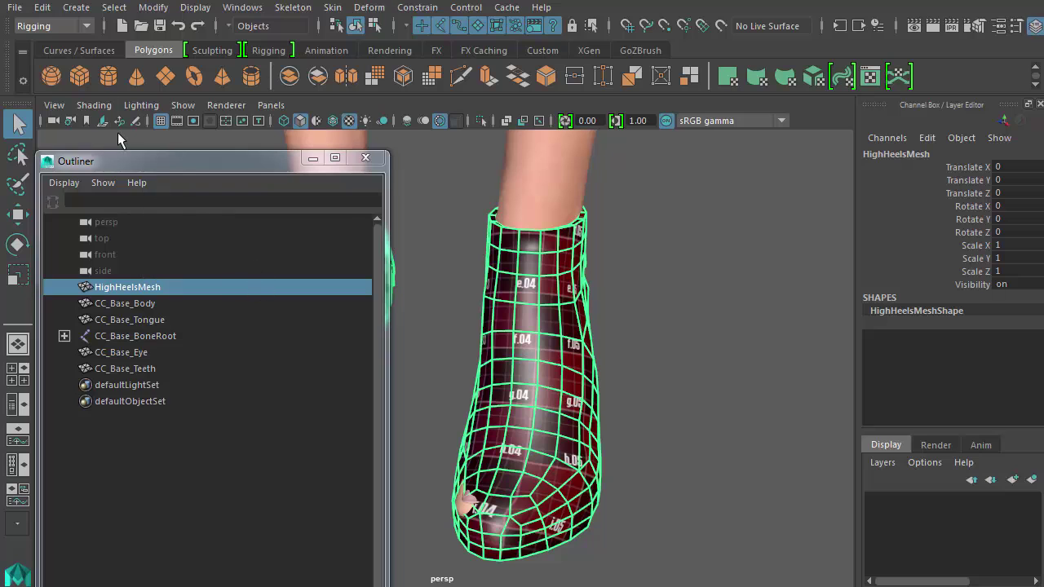
- Bind HighHeelsMesh to the CC_Base_BoneRoot joint hierarchy with Bind Skin, using closest distance, classic linear skinning and 30 max influences
{"action": "left_click", "coordinate": [146, 336]}
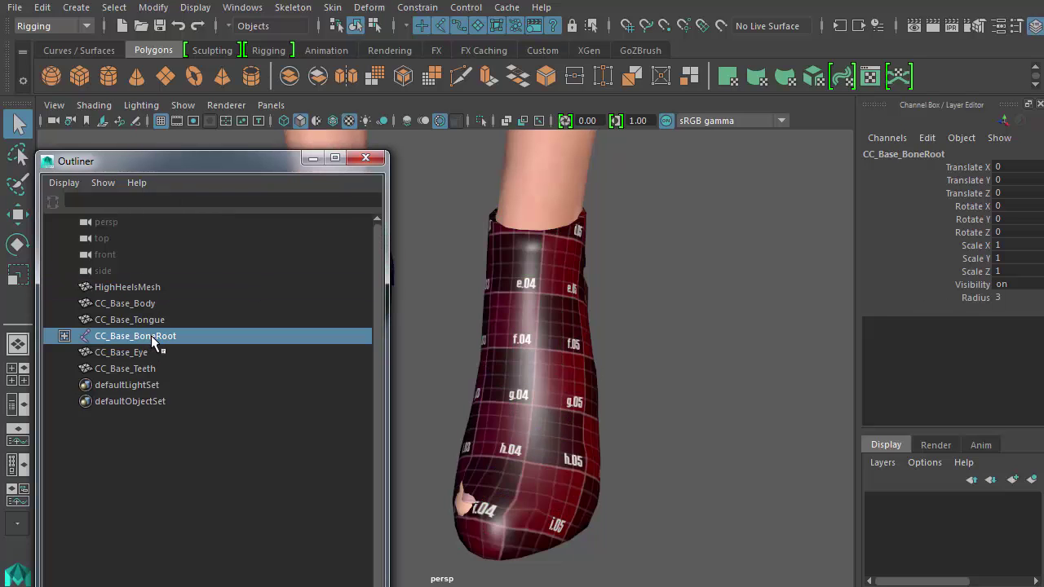
{"action": "middle_click_drag", "start_coordinate": [454, 245], "coordinate": [640, 245], "text": "alt"}
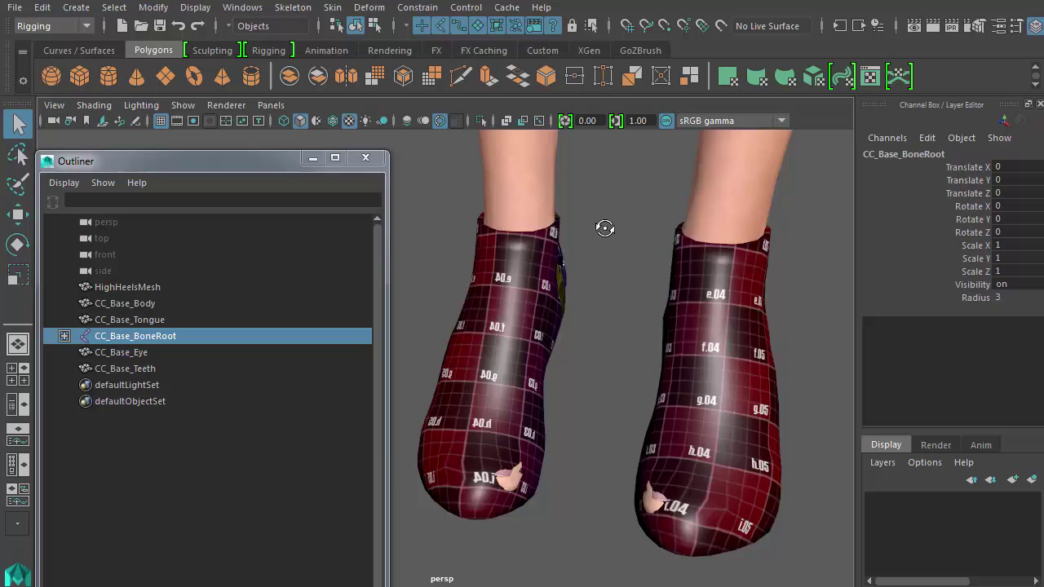
{"action": "left_click_drag", "start_coordinate": [605, 229], "coordinate": [498, 216], "text": "alt"}
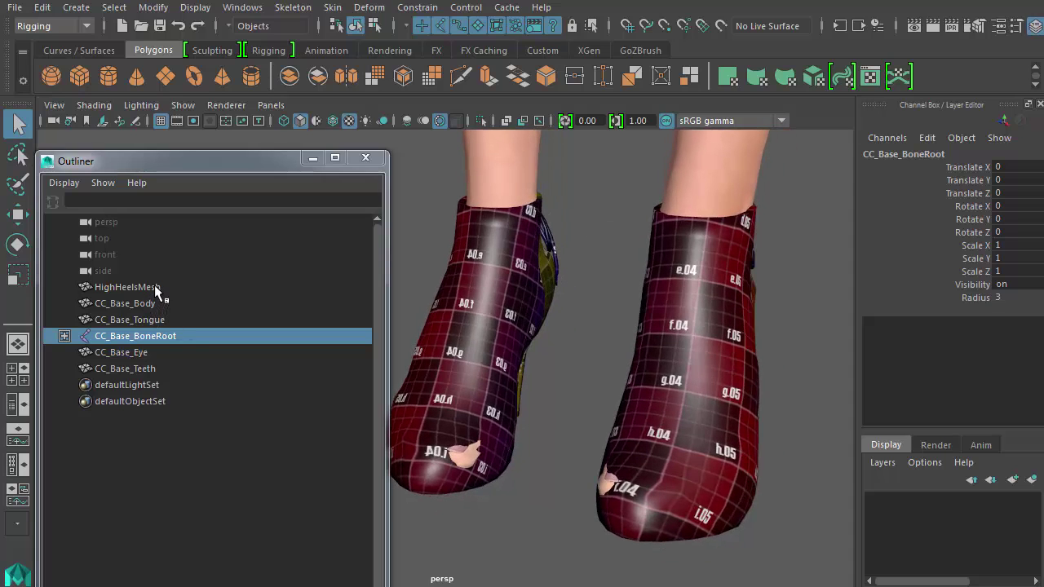
{"action": "left_click", "coordinate": [155, 286], "text": "ctrl"}
{"action": "left_click", "coordinate": [332, 8]}
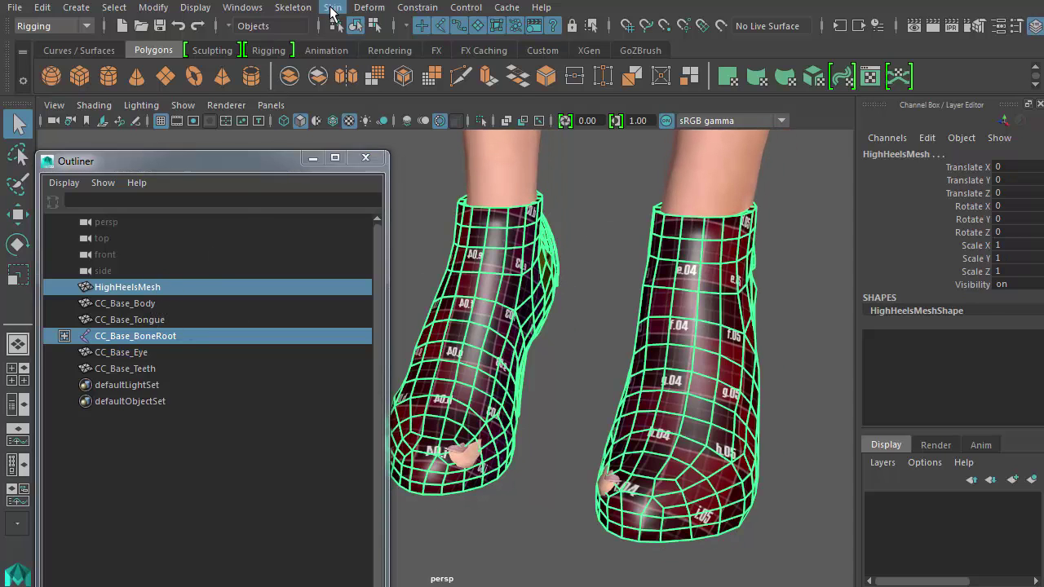
{"action": "left_click", "coordinate": [506, 49]}
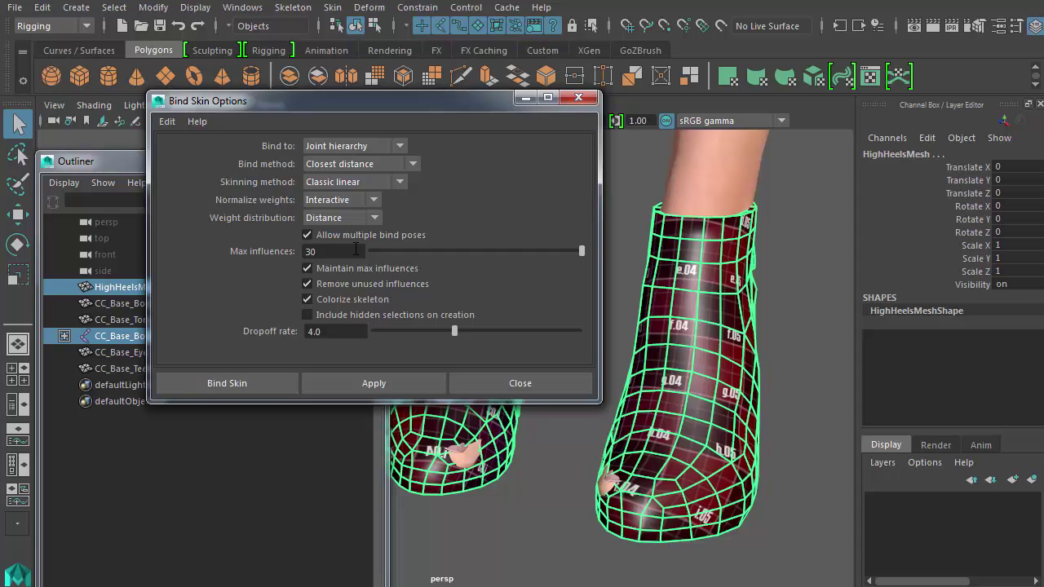
{"action": "left_click", "coordinate": [384, 390]}
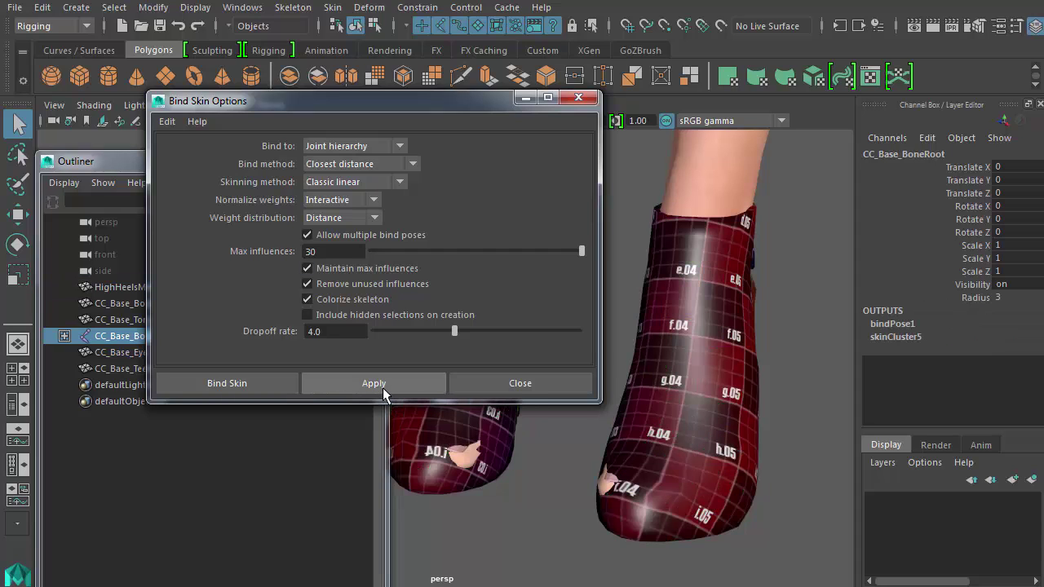
{"action": "left_click", "coordinate": [490, 381]}
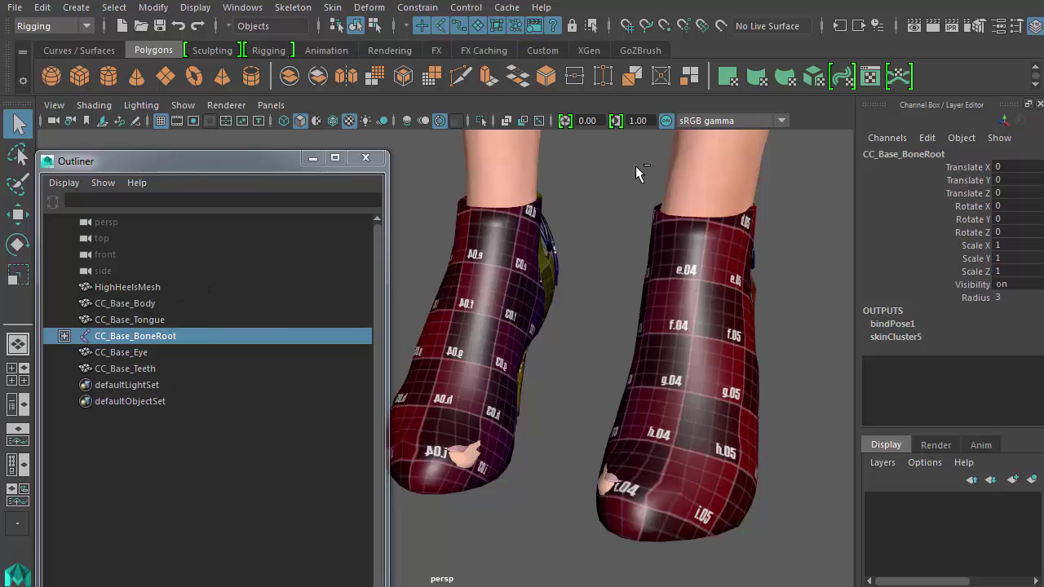
- Copy skin weights from CC_Base_Body to HighHeelsMesh by closest point on surface, with Influence Association 1 set to Name
{"action": "left_click", "coordinate": [537, 168]}
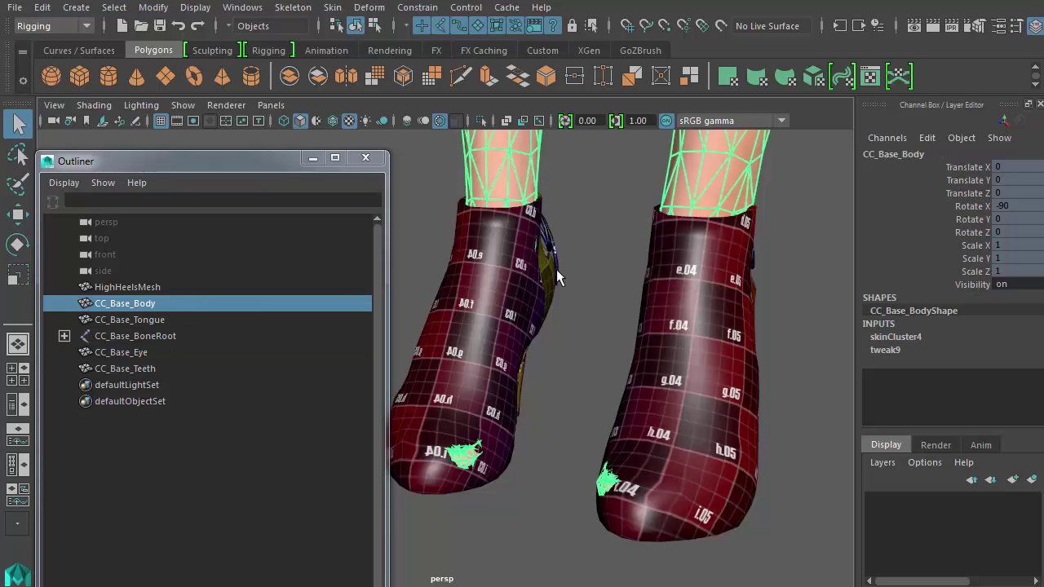
{"action": "left_click", "coordinate": [565, 268], "text": "shift"}
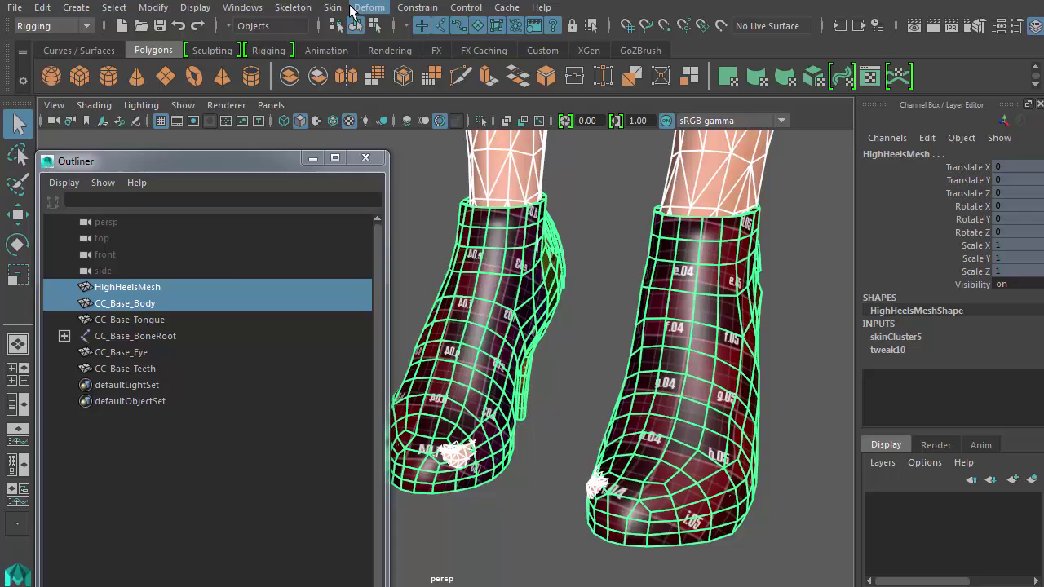
{"action": "left_click", "coordinate": [333, 8]}
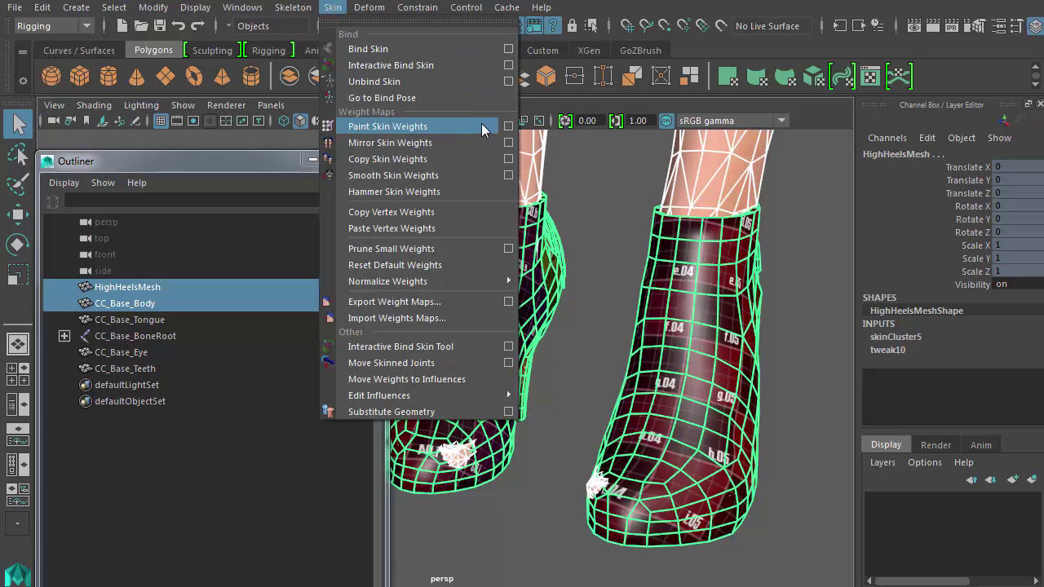
{"action": "left_click", "coordinate": [508, 159]}
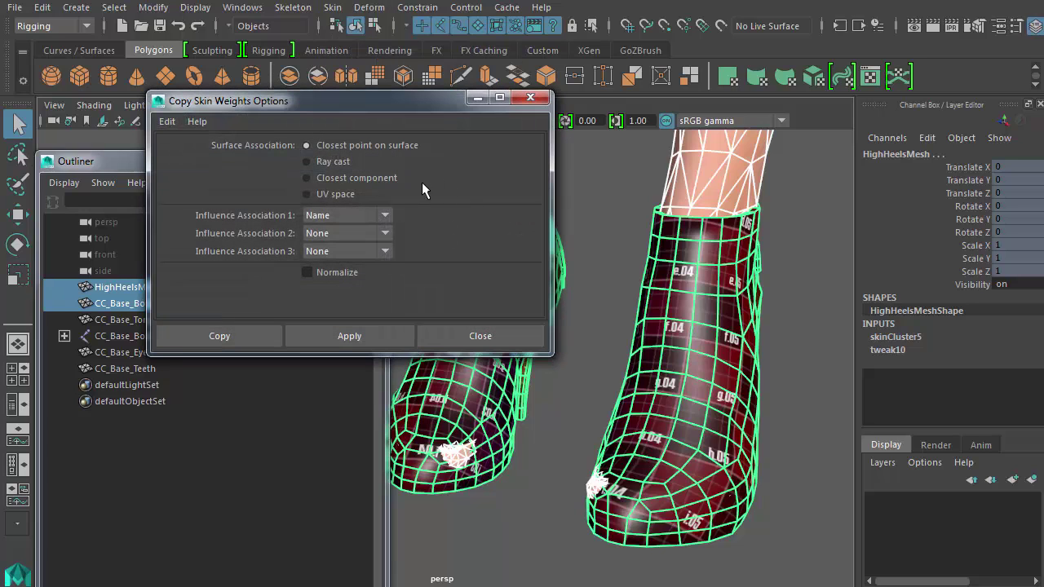
{"action": "left_click", "coordinate": [342, 215]}
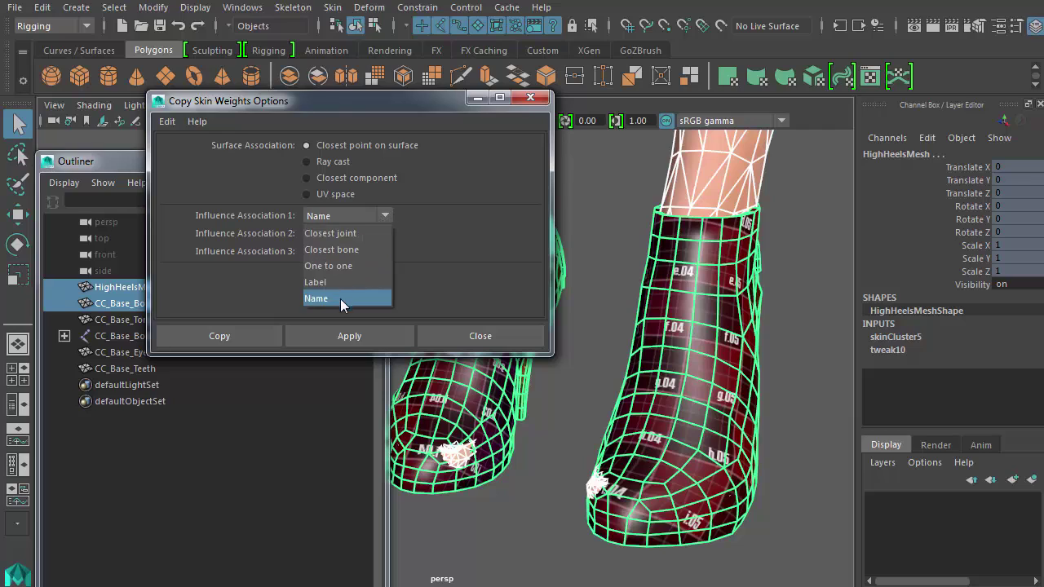
{"action": "left_click", "coordinate": [341, 299]}
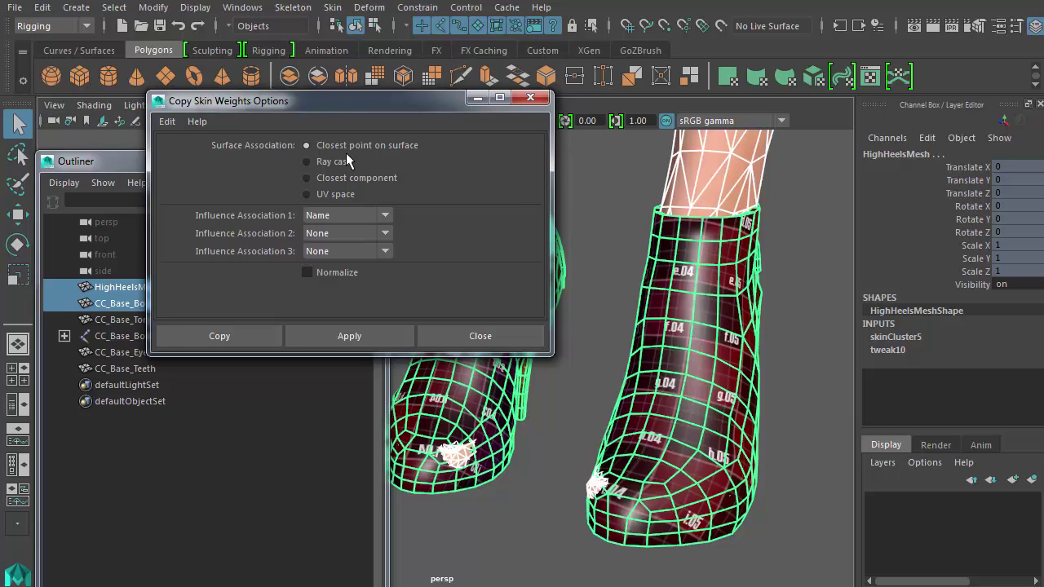
{"action": "left_click", "coordinate": [245, 340]}
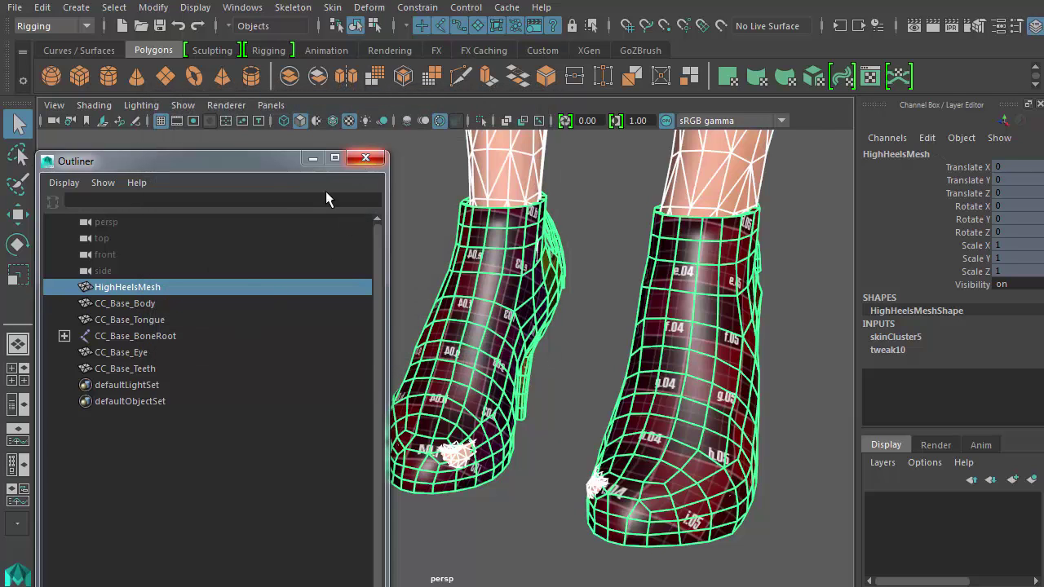
- Export HighHeelsMesh together with all the CC_Base meshes and CC_Base_BoneRoot as a selection, using the FBX export file type
{"action": "left_click", "coordinate": [166, 299]}
{"action": "left_click", "coordinate": [166, 290]}
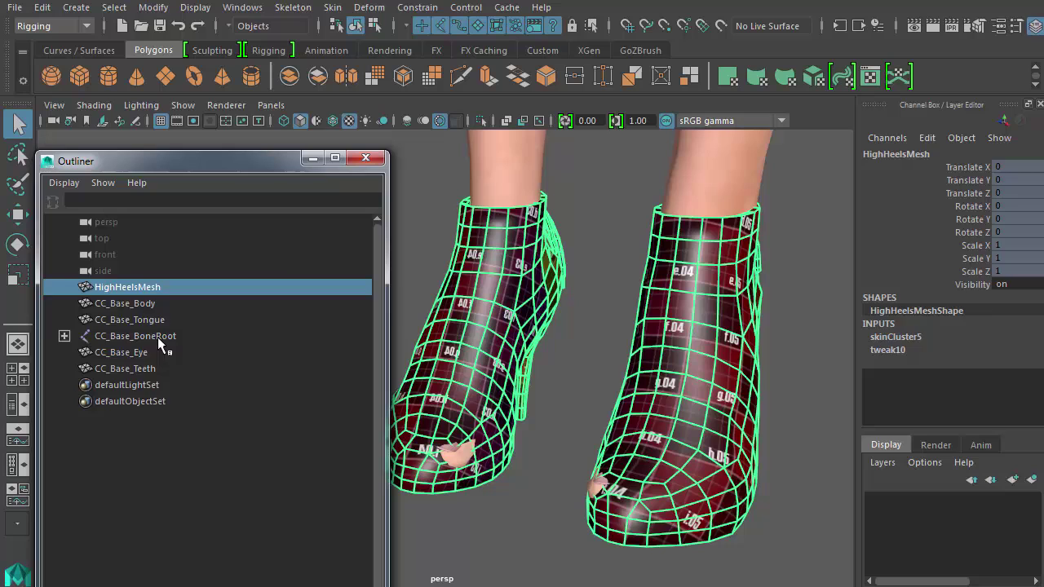
{"action": "left_click", "coordinate": [158, 336], "text": "shift"}
{"action": "left_click", "coordinate": [146, 352], "text": "shift"}
{"action": "left_click", "coordinate": [147, 369], "text": "shift"}
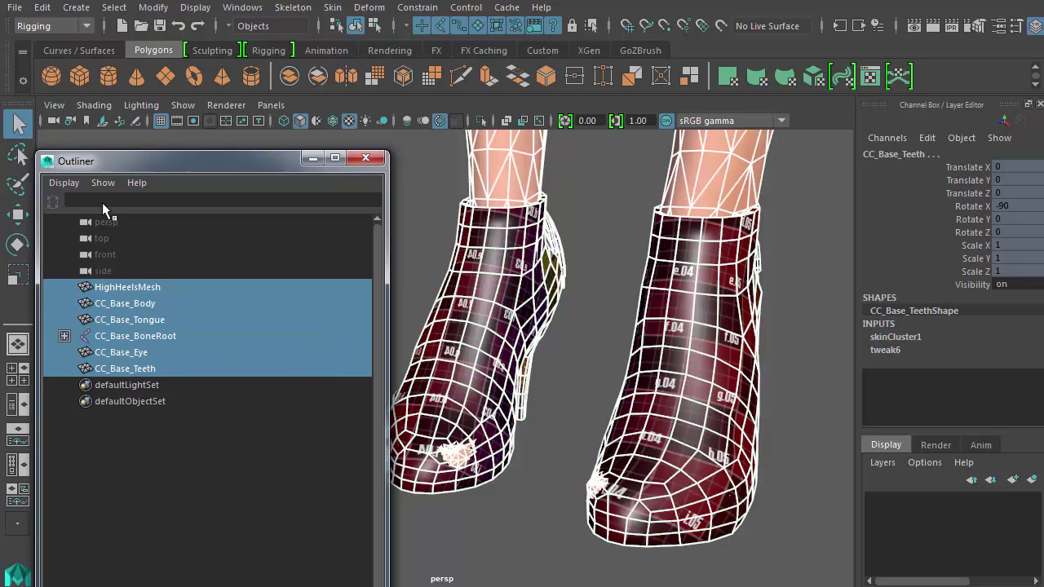
{"action": "left_click", "coordinate": [15, 7]}
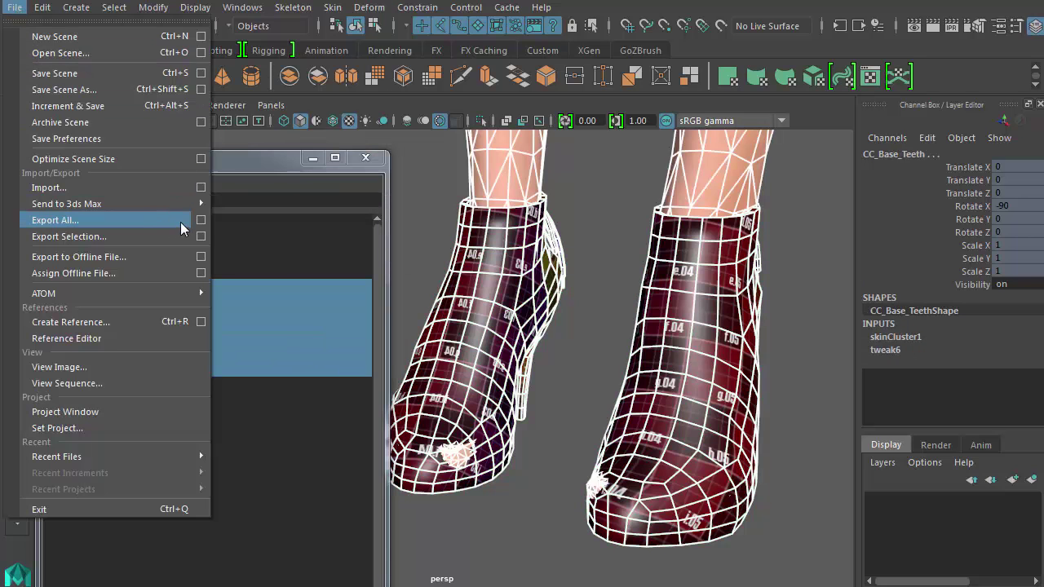
{"action": "left_click", "coordinate": [201, 236]}
{"action": "left_click", "coordinate": [383, 173]}
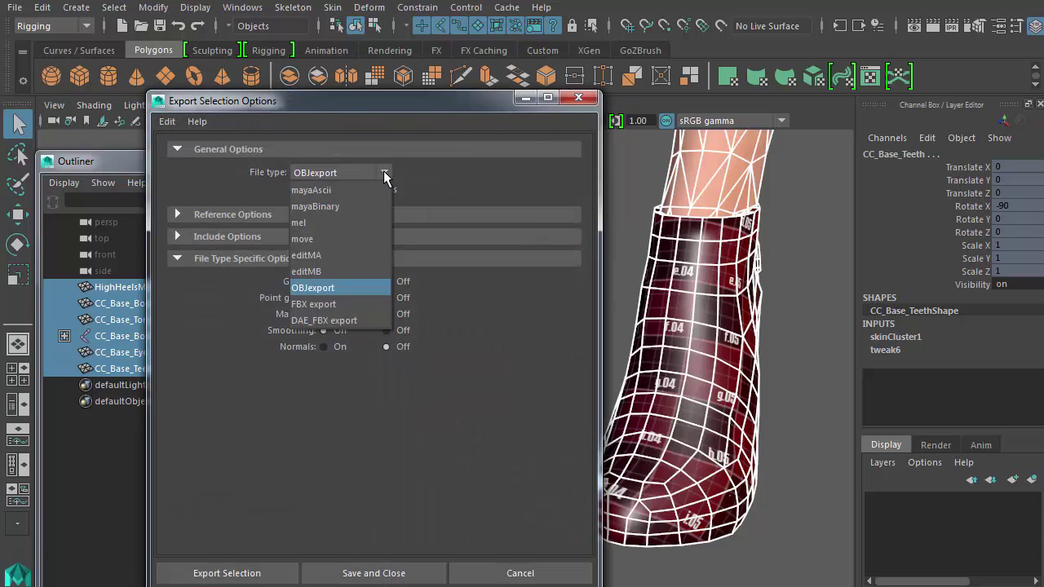
{"action": "left_click", "coordinate": [313, 303]}
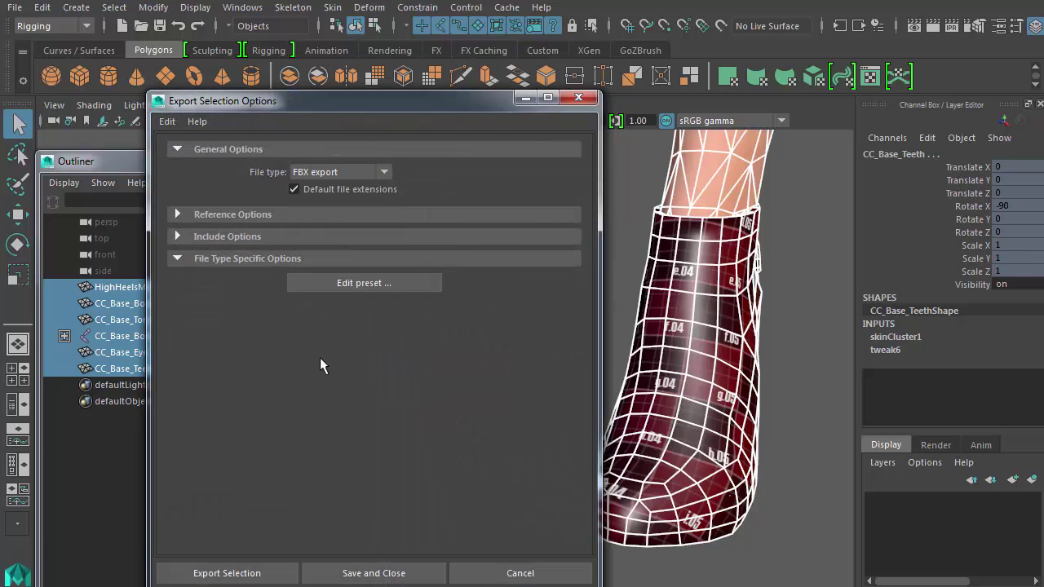
{"action": "left_click", "coordinate": [226, 574]}
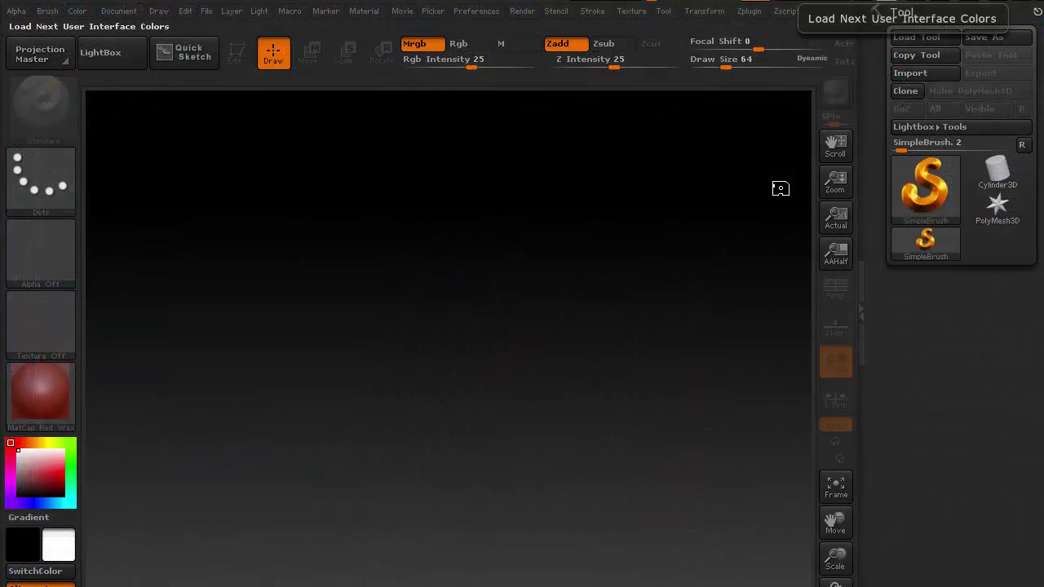
- Switch to ZBrush, import the shoes mesh, place it on the canvas in Edit mode and turn on perspective
{"action": "left_click", "coordinate": [906, 75]}
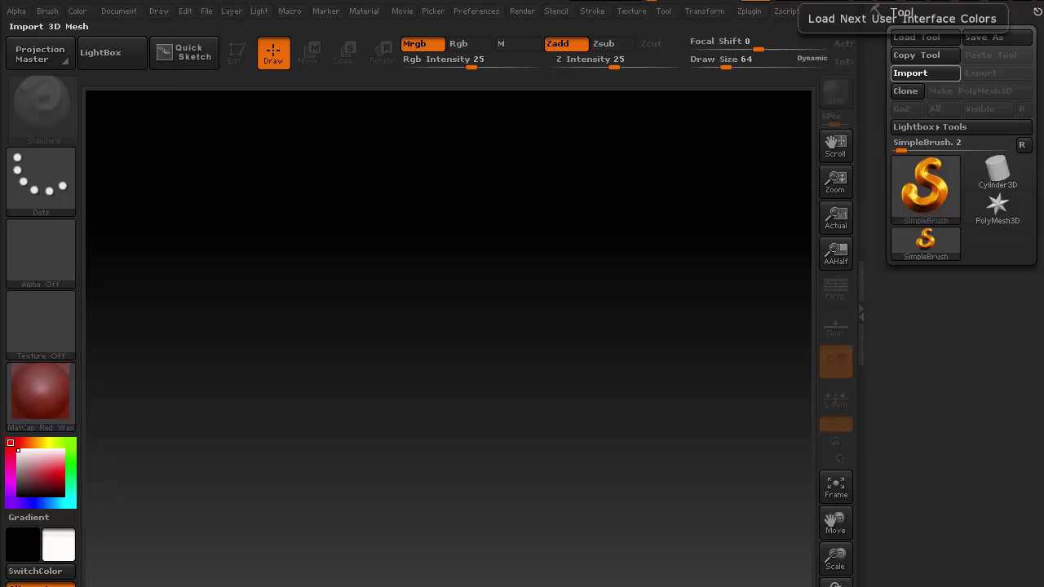
{"action": "left_click_drag", "start_coordinate": [457, 274], "coordinate": [452, 586]}
{"action": "left_click", "coordinate": [235, 52]}
{"action": "mouse_move", "coordinate": [443, 301]}
{"action": "left_mouse_down"}
{"action": "mouse_move", "coordinate": [443, 336]}
{"action": "mouse_move", "coordinate": [240, 273]}
{"action": "mouse_move", "coordinate": [259, 271]}
{"action": "left_mouse_up"}
{"action": "key", "text": "p"}
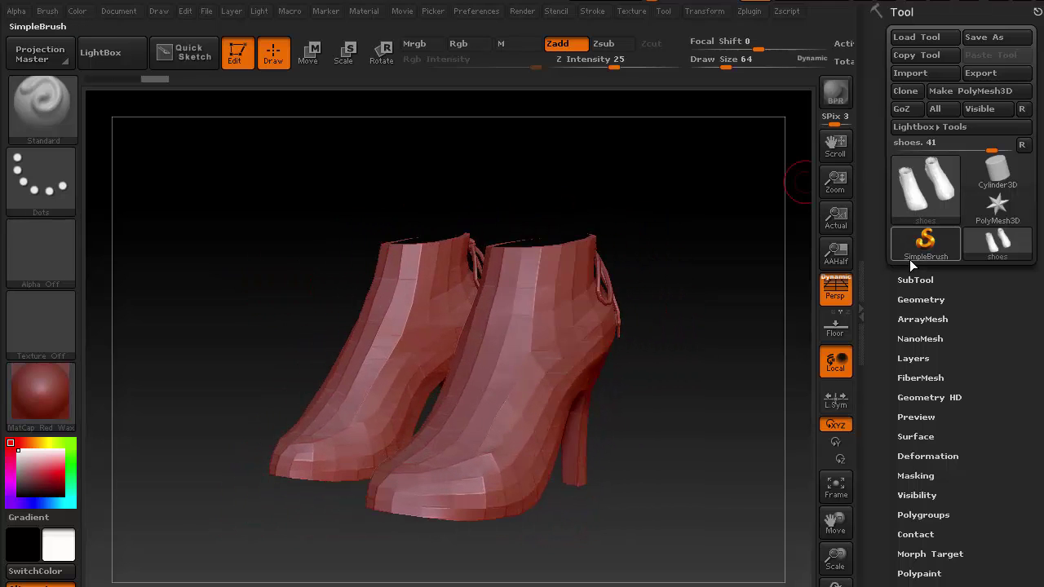
- Subdivide the imported shoes mesh three times with smoothing on
{"action": "left_click", "coordinate": [921, 300]}
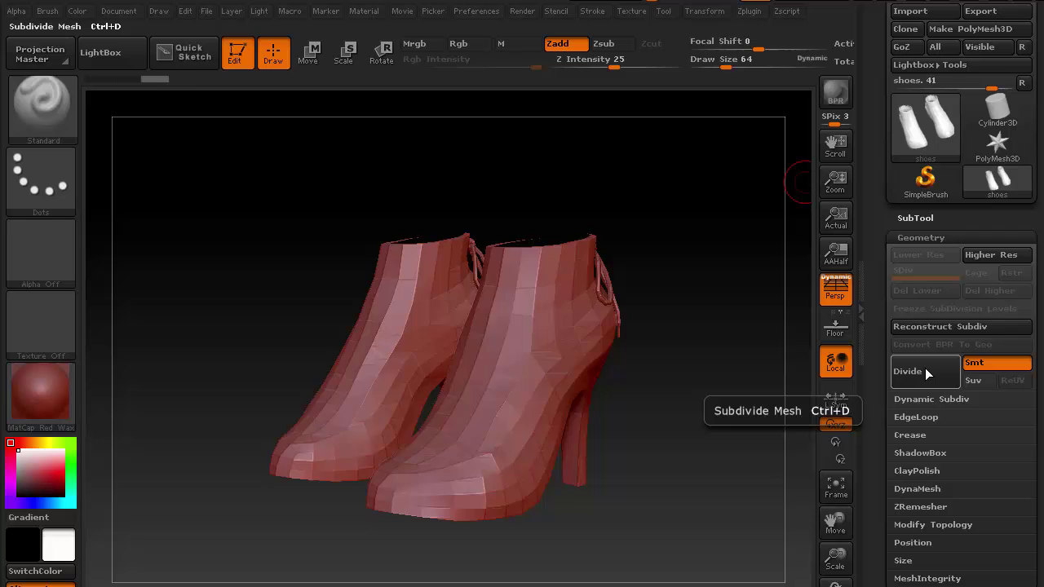
{"action": "left_click", "coordinate": [925, 369]}
{"action": "left_click", "coordinate": [923, 368]}
{"action": "left_click", "coordinate": [921, 368]}
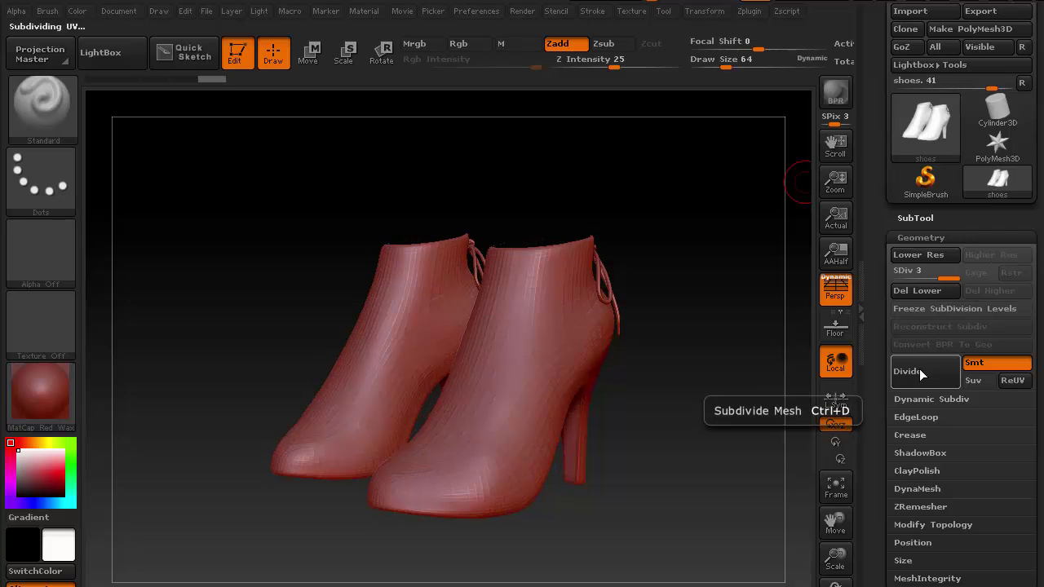
{"action": "left_click_drag", "start_coordinate": [743, 383], "coordinate": [757, 414]}
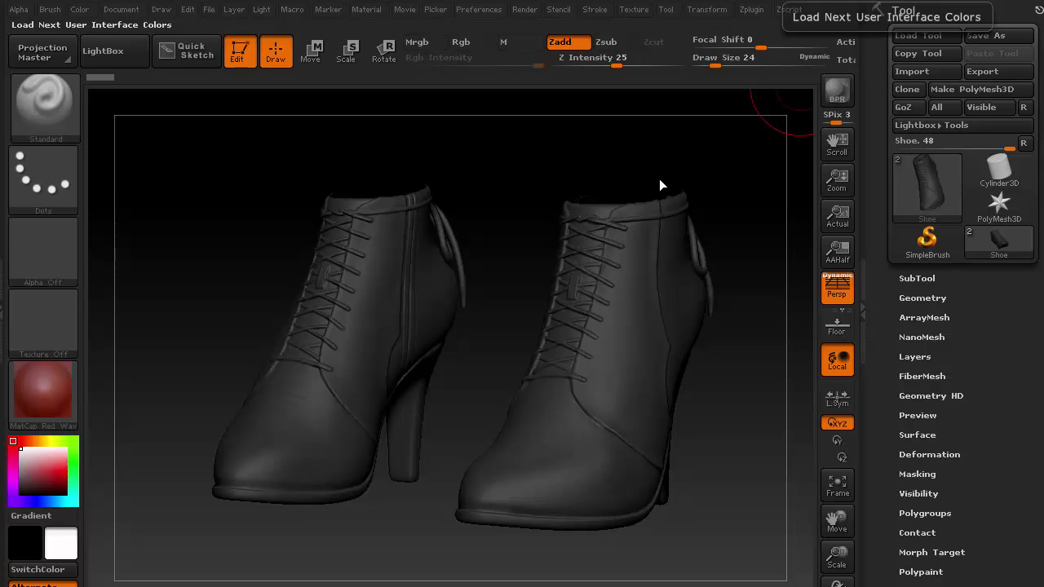
- Inspect the sculpted boots' lacing up close and hide the Shoes_01 subtool
{"action": "left_click_drag", "start_coordinate": [479, 216], "coordinate": [745, 310]}
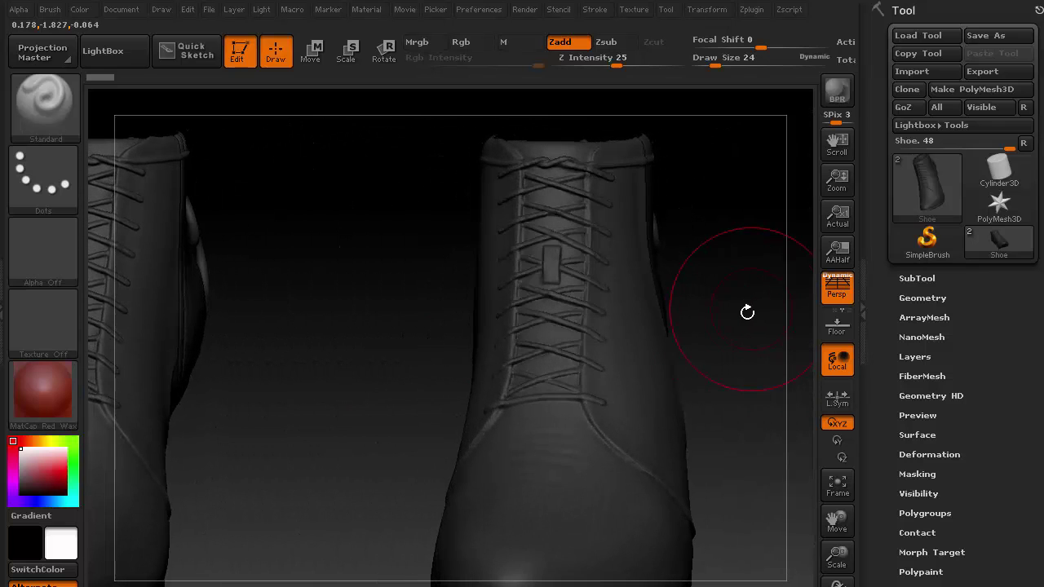
{"action": "left_click", "coordinate": [919, 278]}
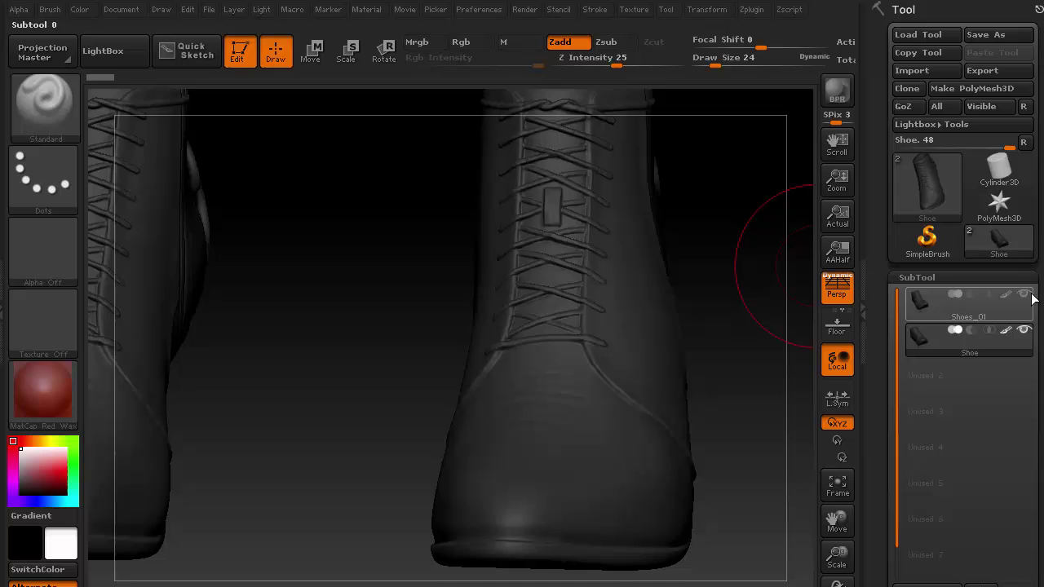
{"action": "left_click", "coordinate": [1028, 297]}
{"action": "left_click_drag", "start_coordinate": [336, 305], "coordinate": [353, 328], "text": "alt"}
{"action": "left_click", "coordinate": [925, 278]}
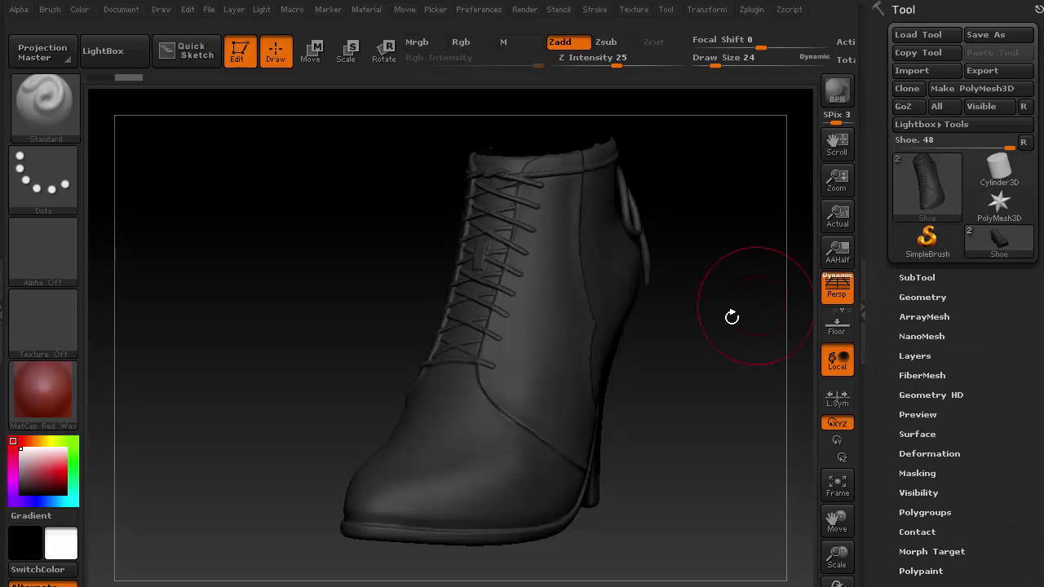
- Set the sculpted boot's subdivision level to 1
{"action": "left_click_drag", "start_coordinate": [732, 317], "coordinate": [699, 350]}
{"action": "key", "text": "shift"}
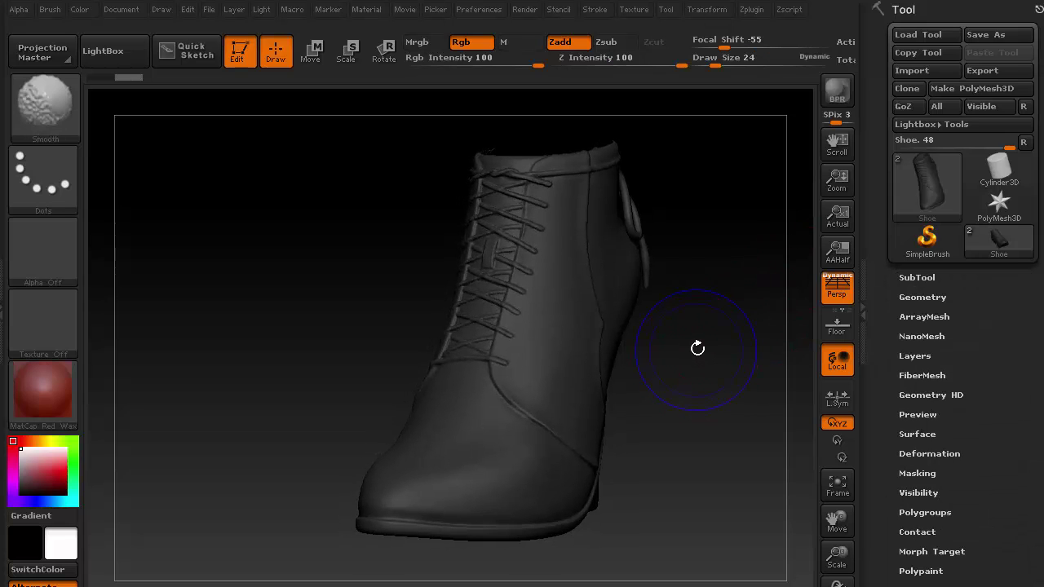
{"action": "left_click", "coordinate": [904, 297]}
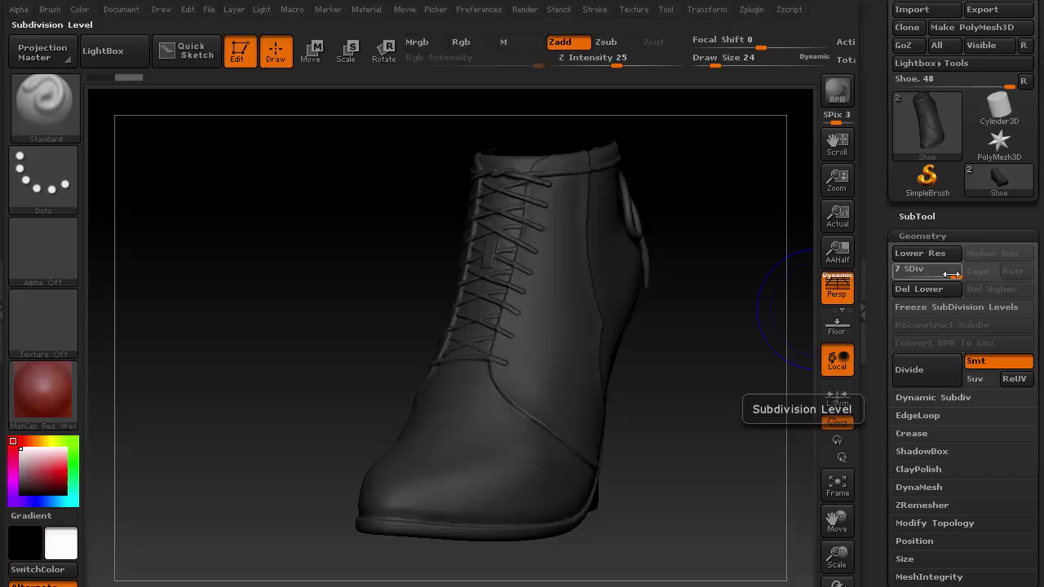
{"action": "left_click_drag", "start_coordinate": [951, 274], "coordinate": [891, 274]}
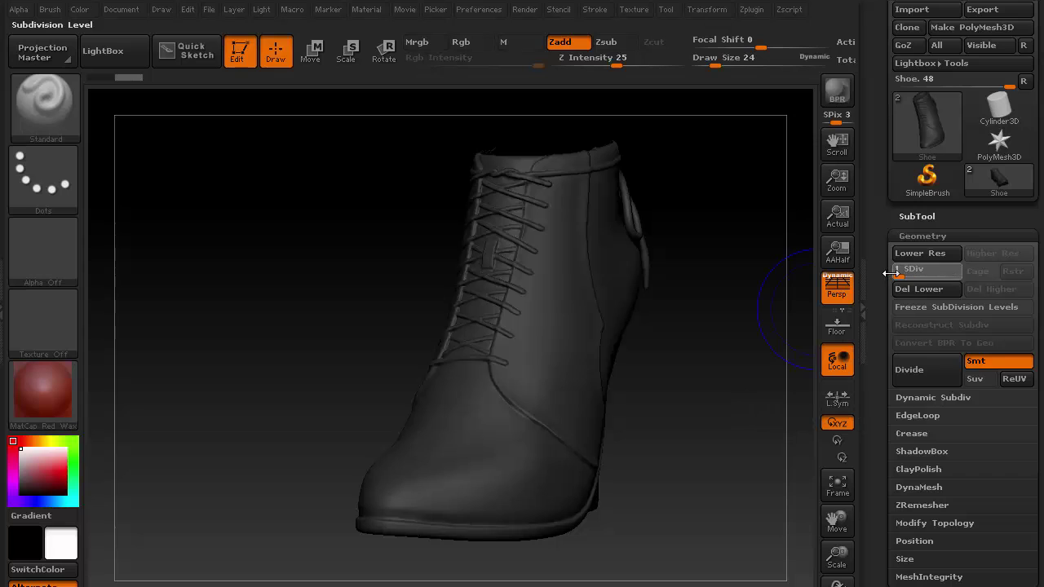
{"action": "left_click", "coordinate": [927, 236]}
- Create a tangent normal map for the boot with SmoothUV and SNormals on
{"action": "left_click_drag", "start_coordinate": [1021, 326], "coordinate": [1010, 226]}
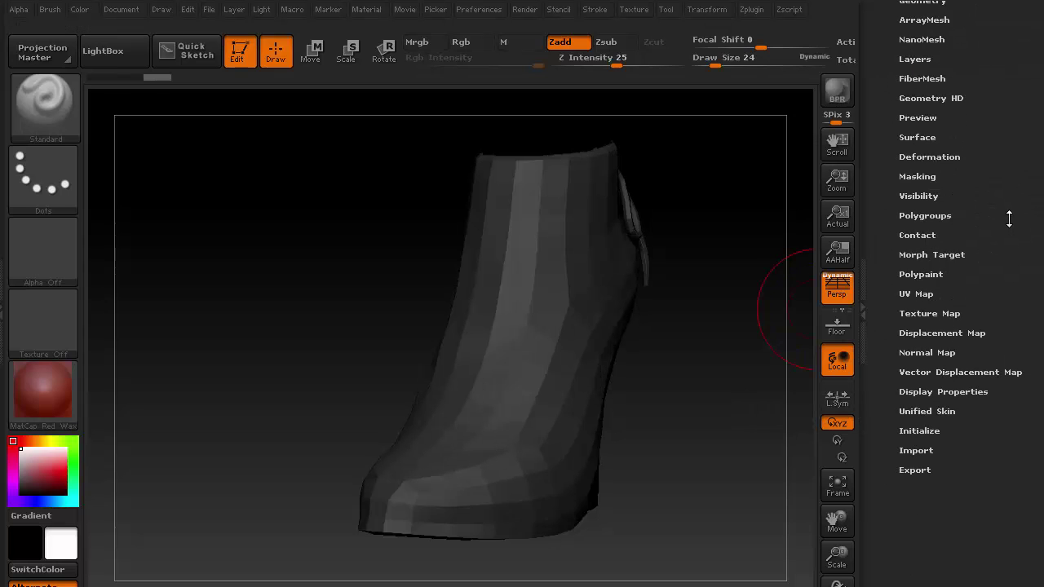
{"action": "left_click", "coordinate": [942, 346]}
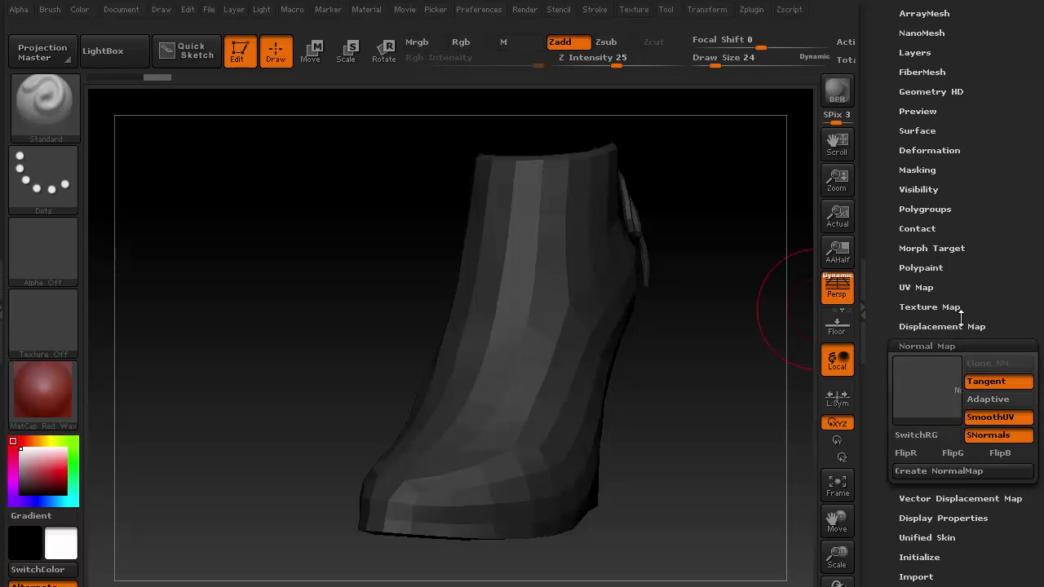
{"action": "left_click_drag", "start_coordinate": [1011, 340], "coordinate": [1010, 213]}
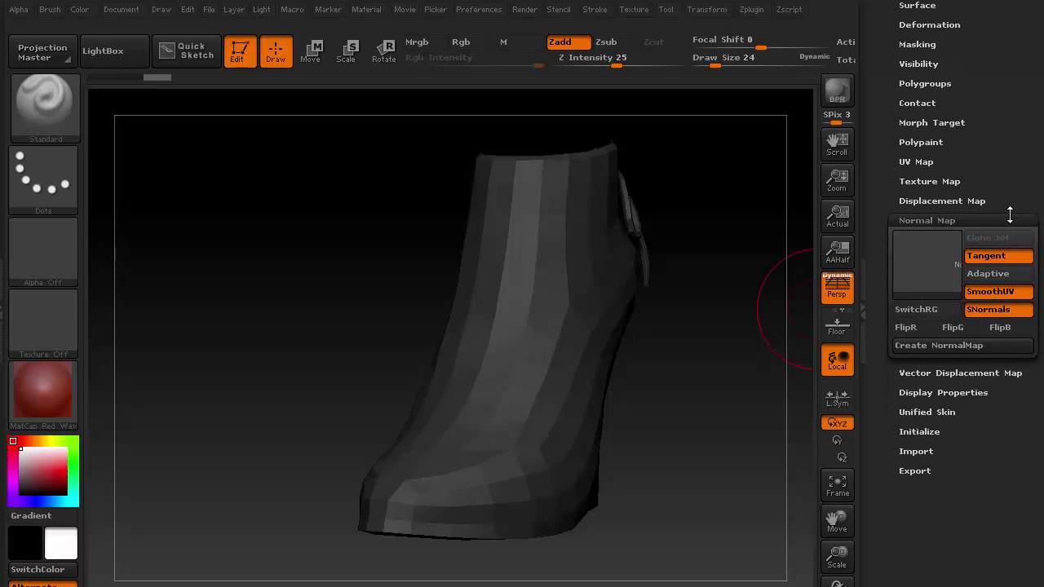
{"action": "left_click", "coordinate": [955, 344]}
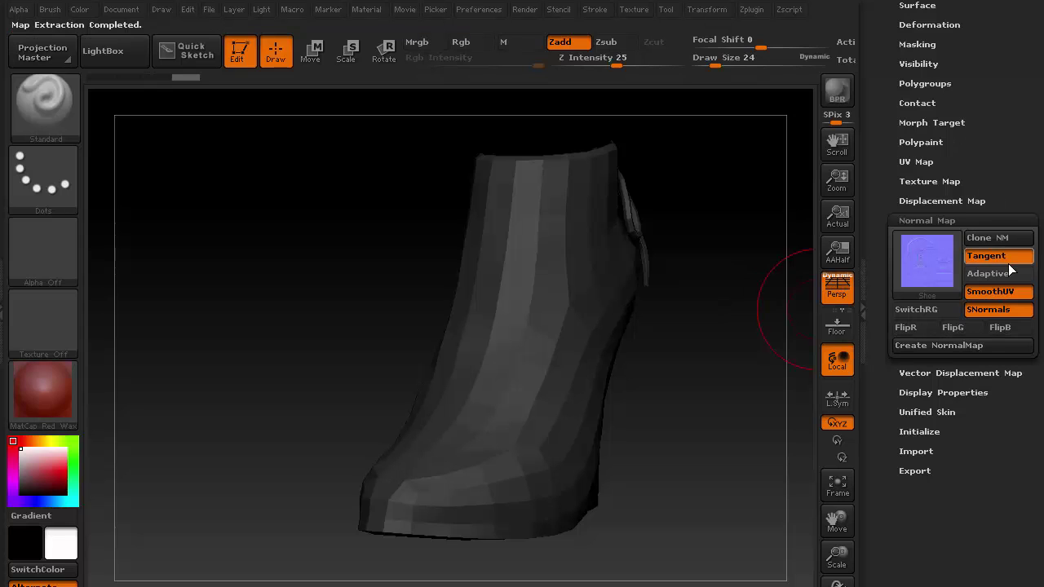
- Clone the tangent normal map into the textures, flip it vertically and export it as Shoes_Normal
{"action": "left_click", "coordinate": [991, 238]}
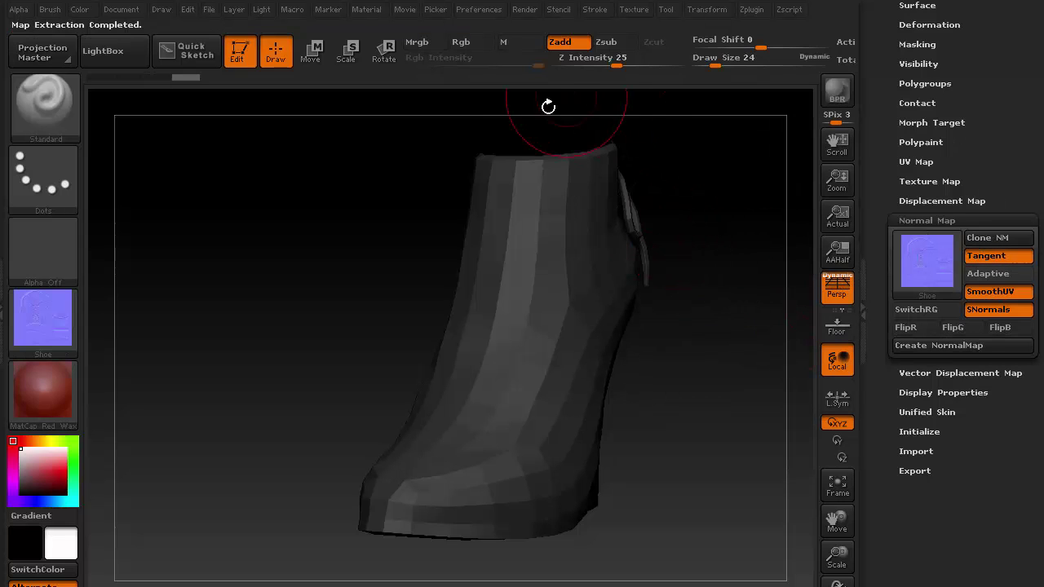
{"action": "left_click", "coordinate": [632, 10]}
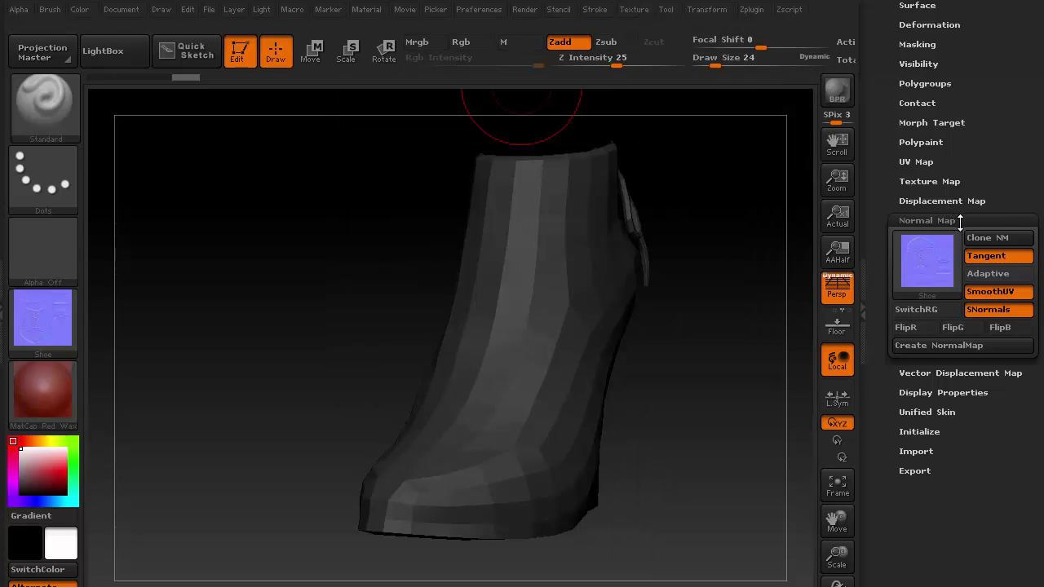
- Create a displacement map for the boot with SmoothUV on, clone it as an alpha and export it as Shoes_Disp
{"action": "left_click", "coordinate": [959, 220]}
{"action": "left_click", "coordinate": [960, 200]}
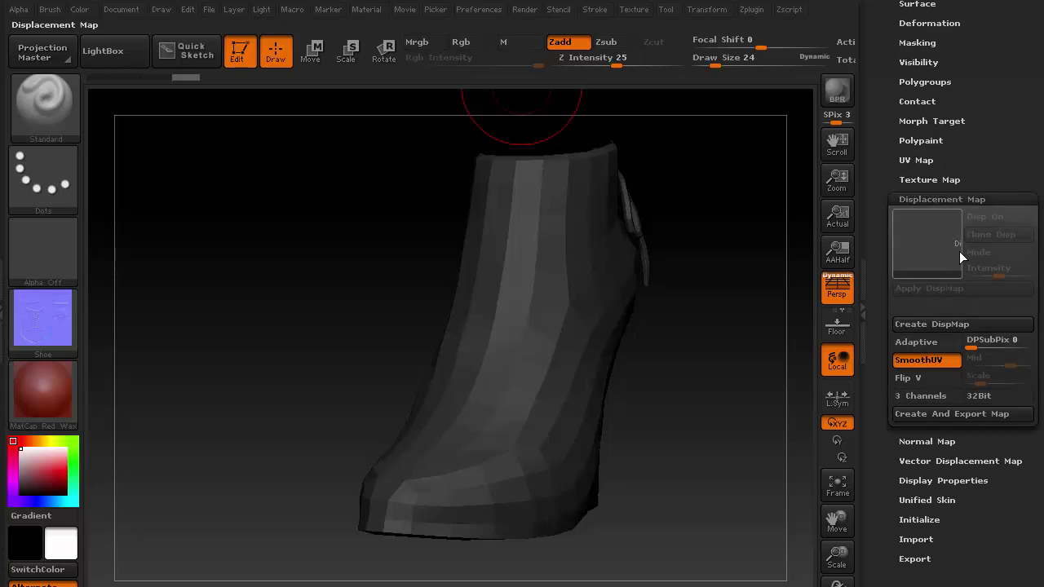
{"action": "left_click", "coordinate": [942, 323]}
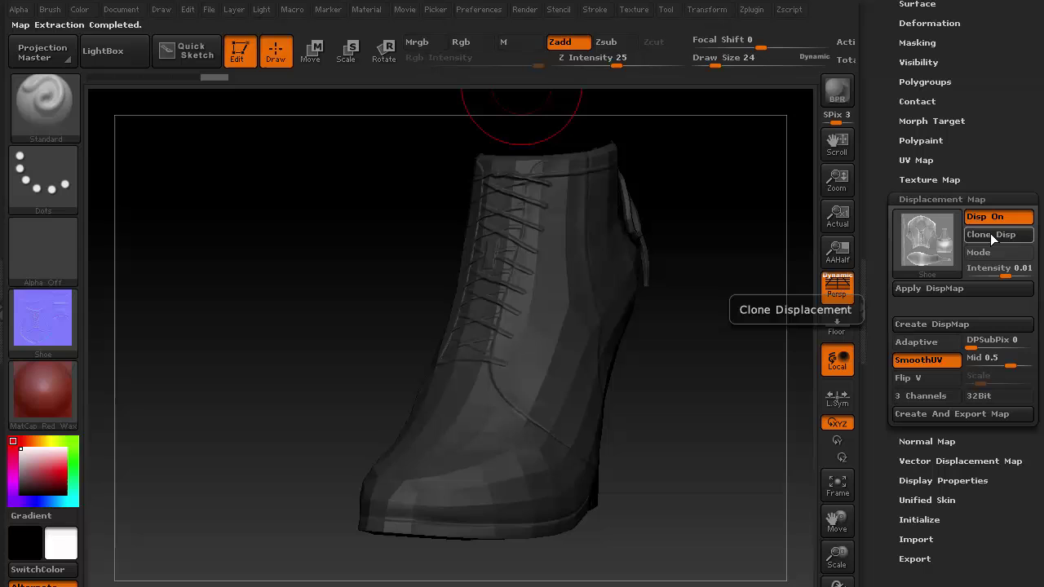
{"action": "left_click", "coordinate": [990, 233]}
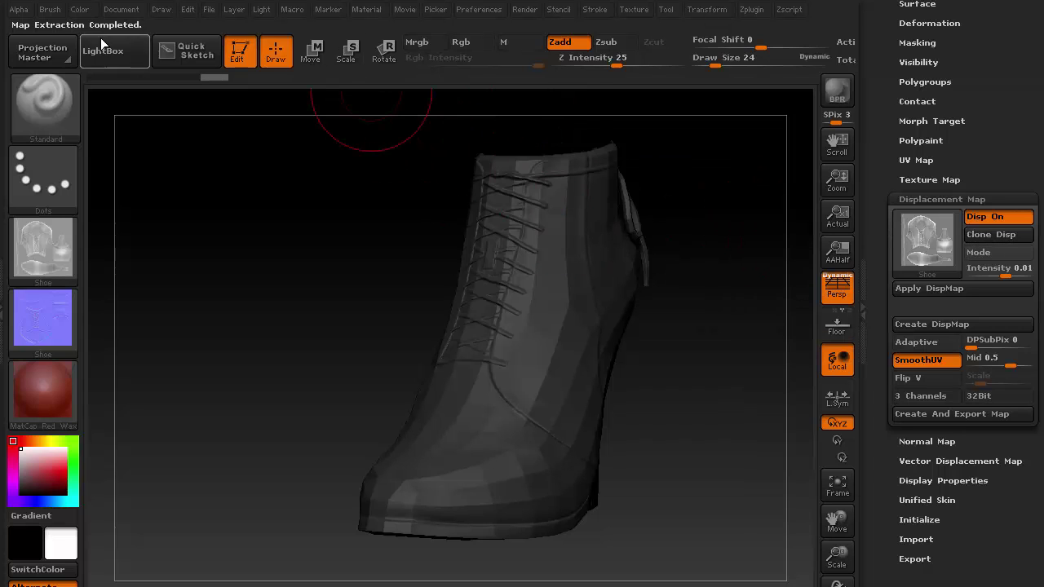
{"action": "left_click", "coordinate": [18, 9]}
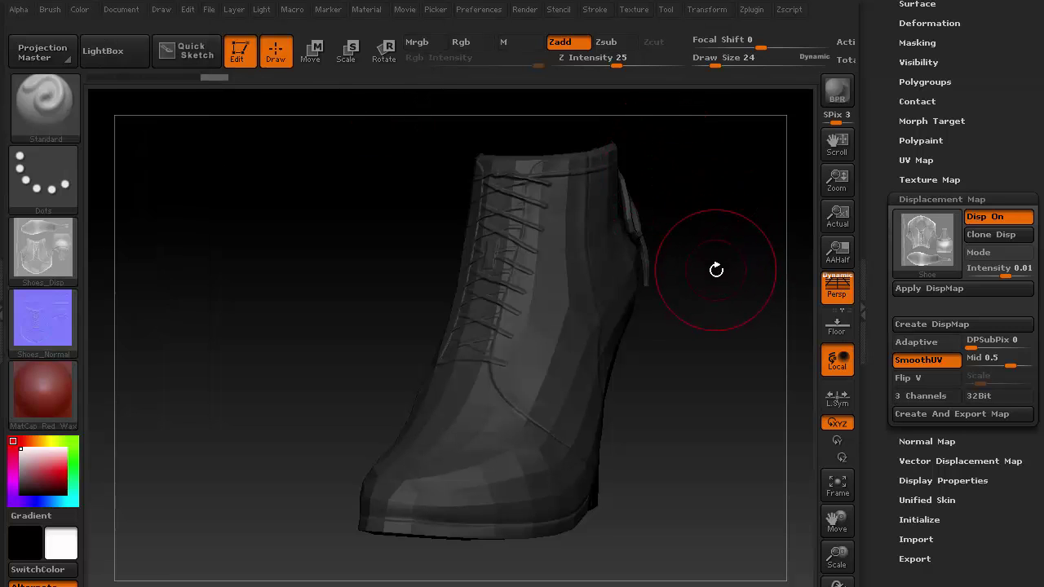
- Create a world-space normal map for the boot with Tangent off, and clone it into the textures
{"action": "left_click_drag", "start_coordinate": [716, 269], "coordinate": [715, 275]}
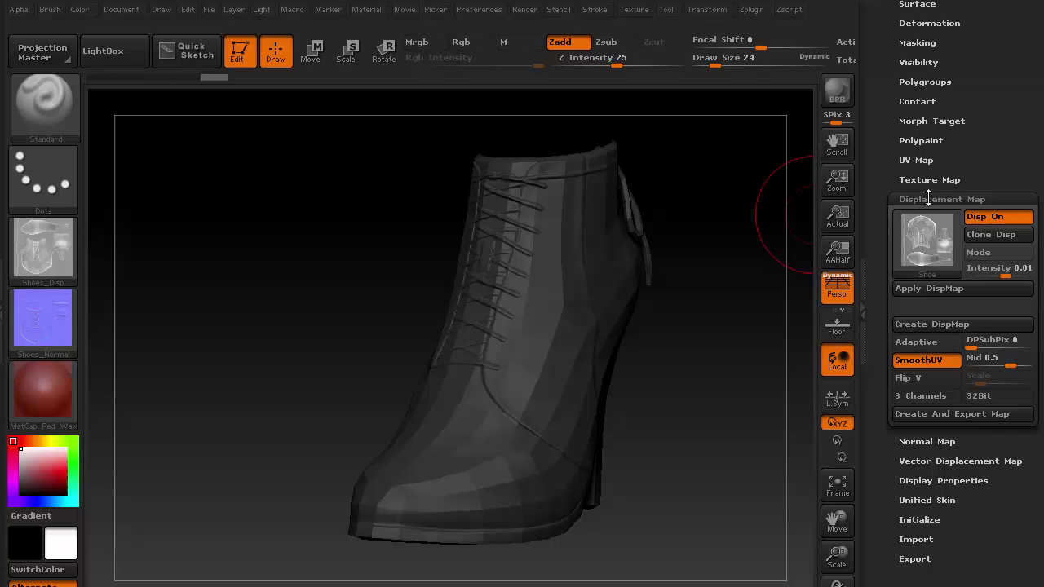
{"action": "left_click_drag", "start_coordinate": [931, 199], "coordinate": [931, 194]}
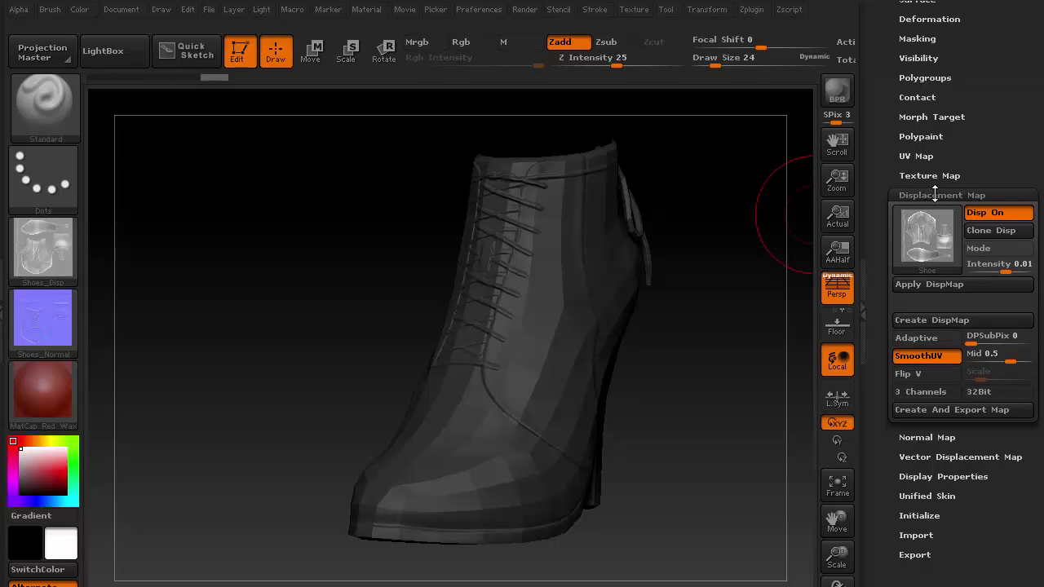
{"action": "left_click", "coordinate": [934, 193]}
{"action": "left_click", "coordinate": [931, 214]}
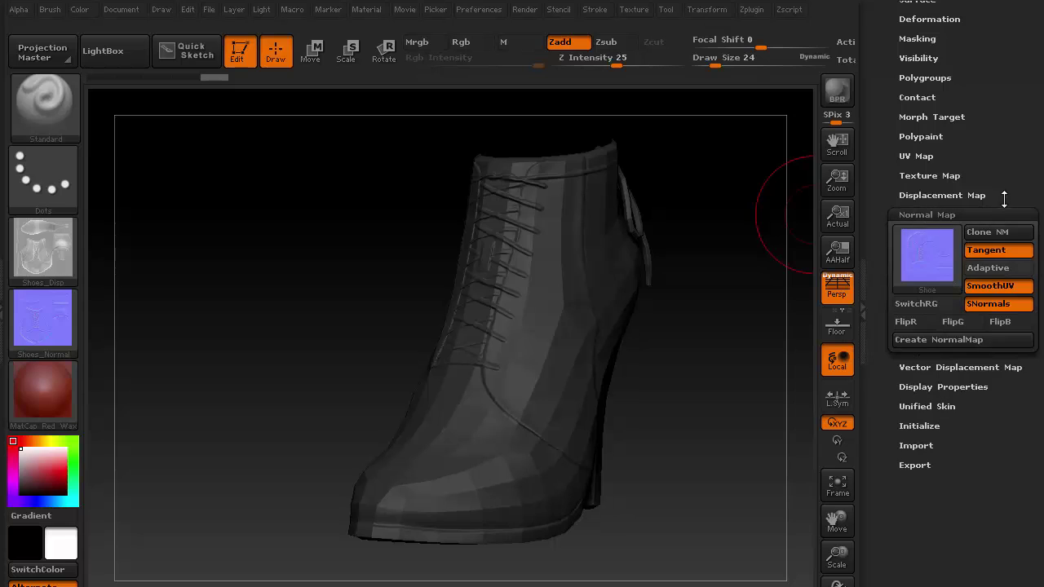
{"action": "left_click_drag", "start_coordinate": [1004, 199], "coordinate": [1004, 182]}
{"action": "left_click", "coordinate": [987, 232]}
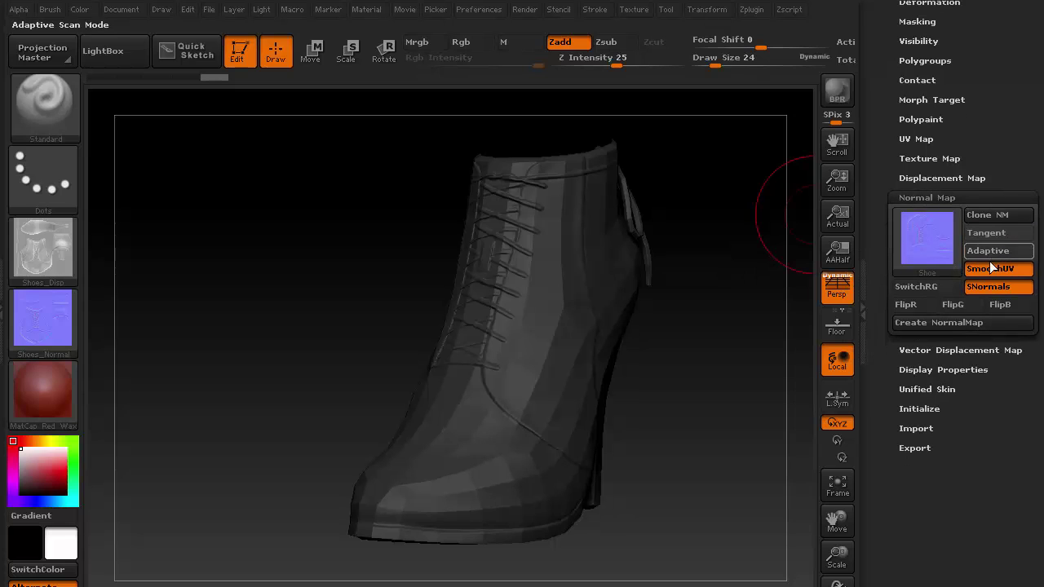
{"action": "left_click", "coordinate": [974, 322]}
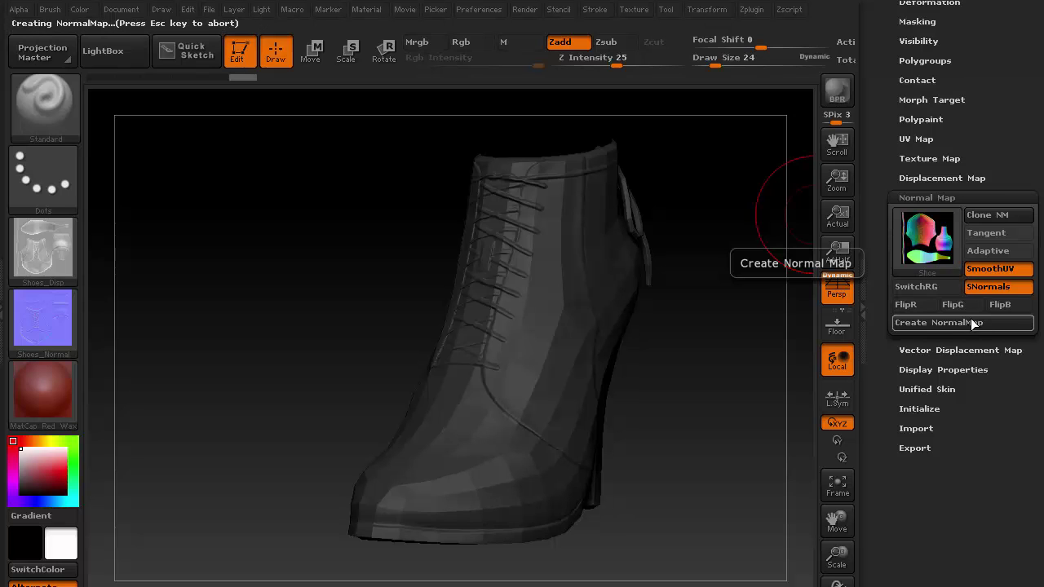
{"action": "left_click", "coordinate": [993, 216]}
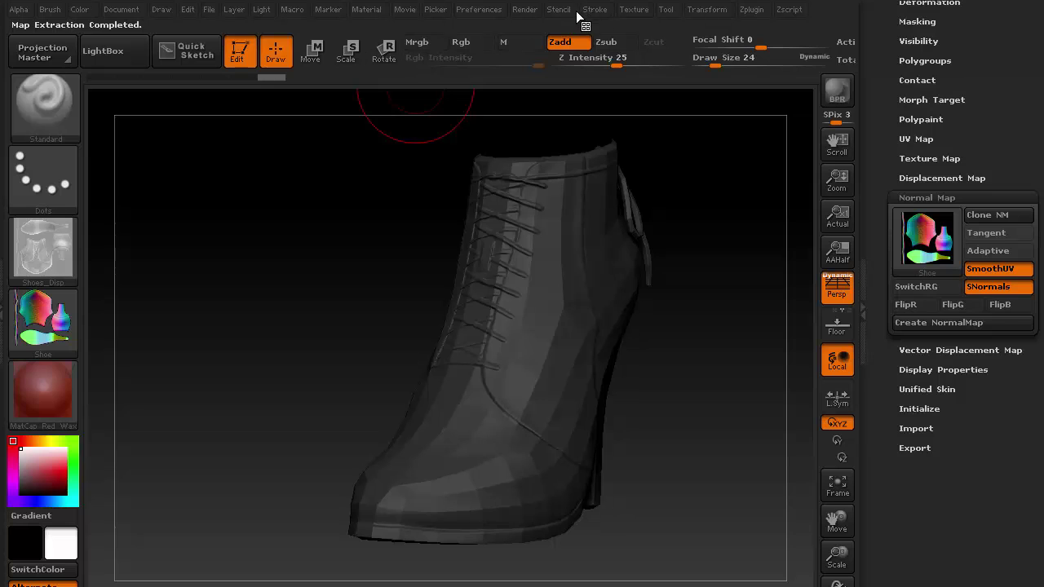
- Flip the world-space normal texture vertically and export it as Shoes_WSN
{"action": "left_click", "coordinate": [634, 11]}
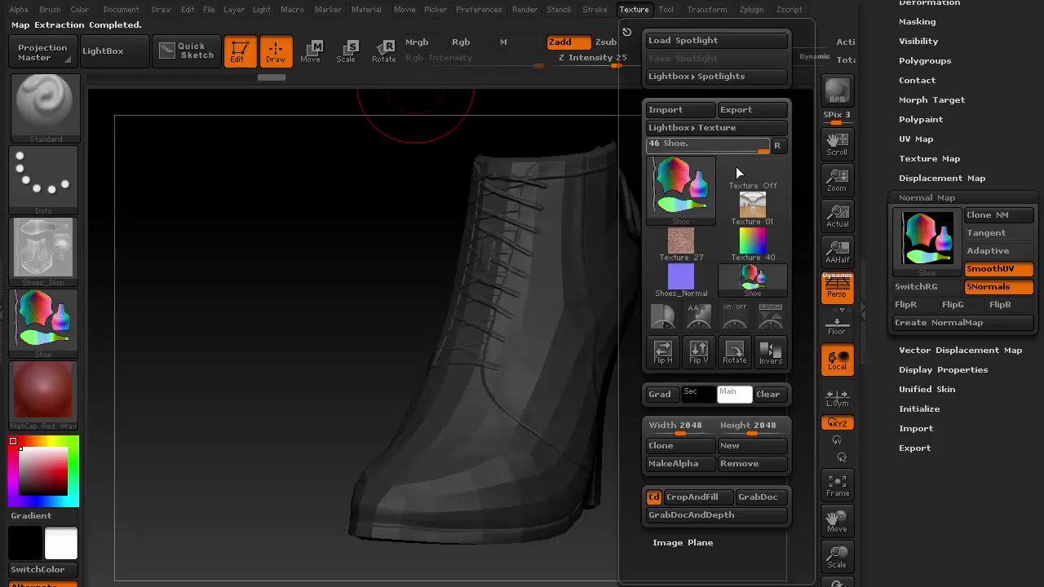
{"action": "left_click", "coordinate": [698, 351]}
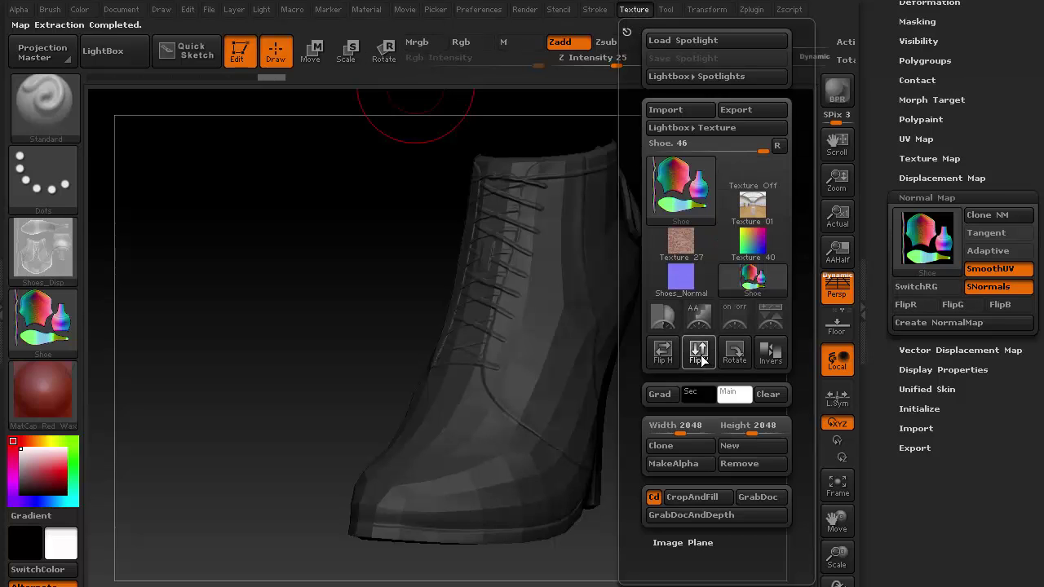
{"action": "left_click", "coordinate": [749, 109]}
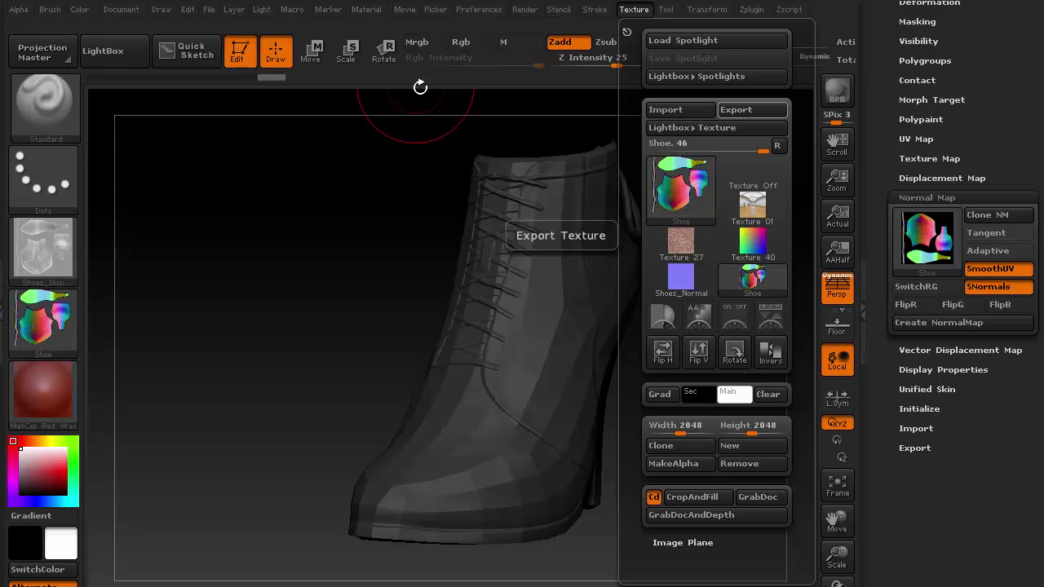
- Set the boot's subdivision level to 6
{"action": "left_click", "coordinate": [946, 196]}
{"action": "scroll", "coordinate": [1006, 130], "scroll_direction": "up", "scroll_amount": 5}
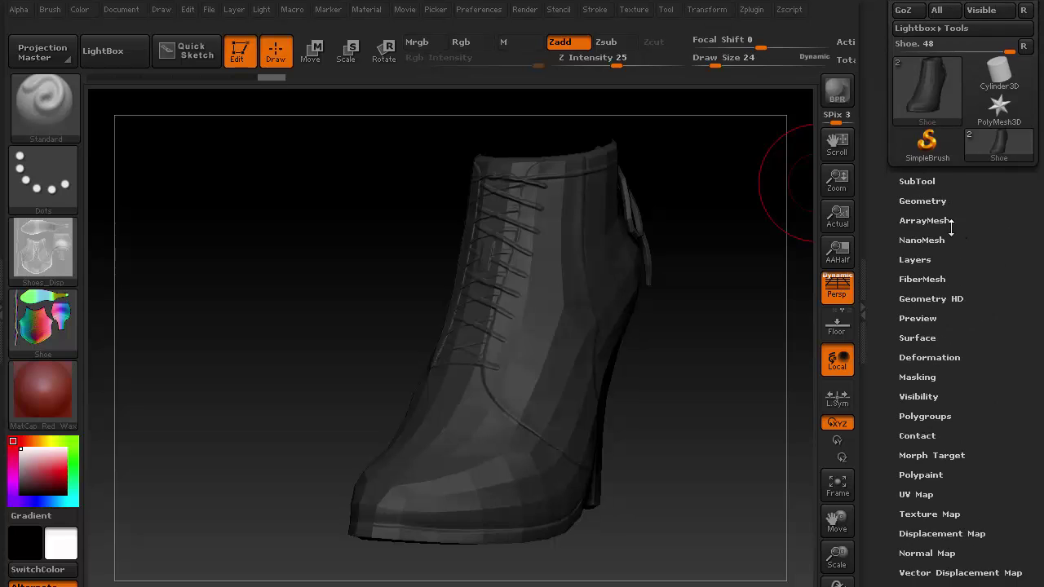
{"action": "left_click", "coordinate": [928, 201]}
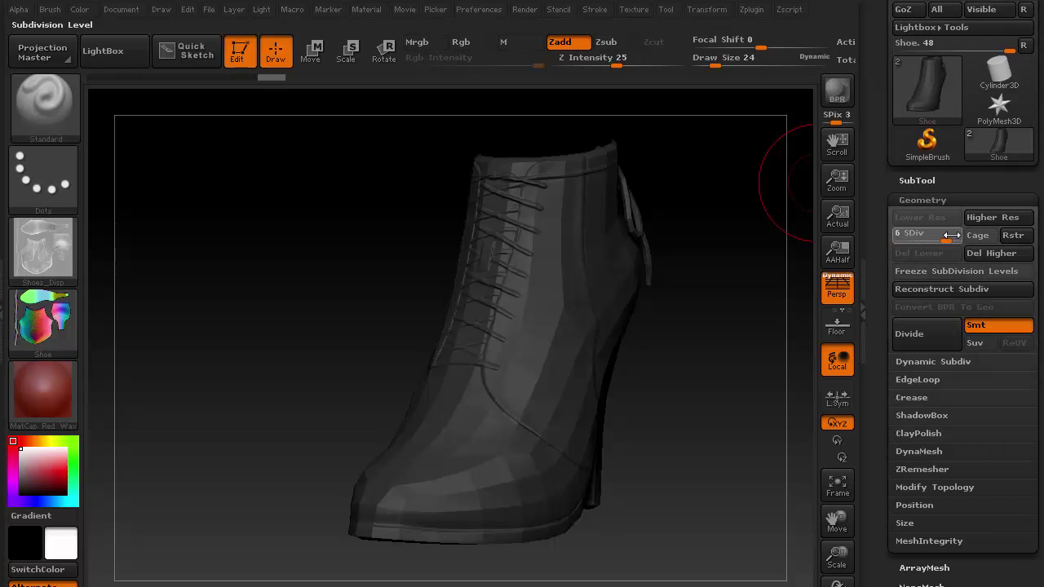
{"action": "left_click_drag", "start_coordinate": [951, 235], "coordinate": [945, 239]}
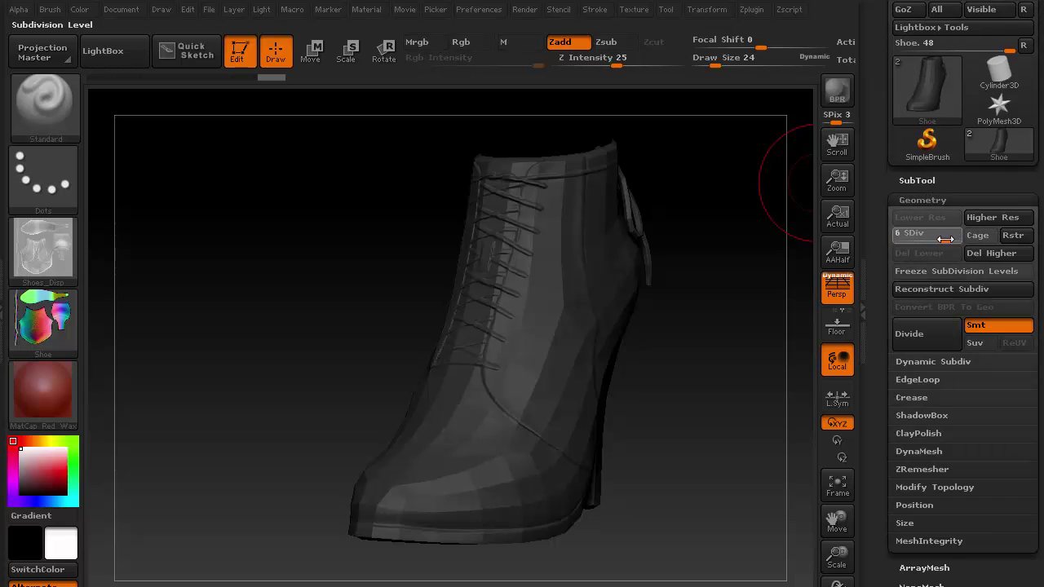
{"action": "left_click", "coordinate": [970, 201]}
- Mask the boot by ambient occlusion with an occlusion intensity of 1 and create an alpha from the mask
{"action": "scroll", "coordinate": [986, 163], "scroll_direction": "down", "scroll_amount": 3}
{"action": "scroll", "coordinate": [970, 187], "scroll_direction": "down", "scroll_amount": 1}
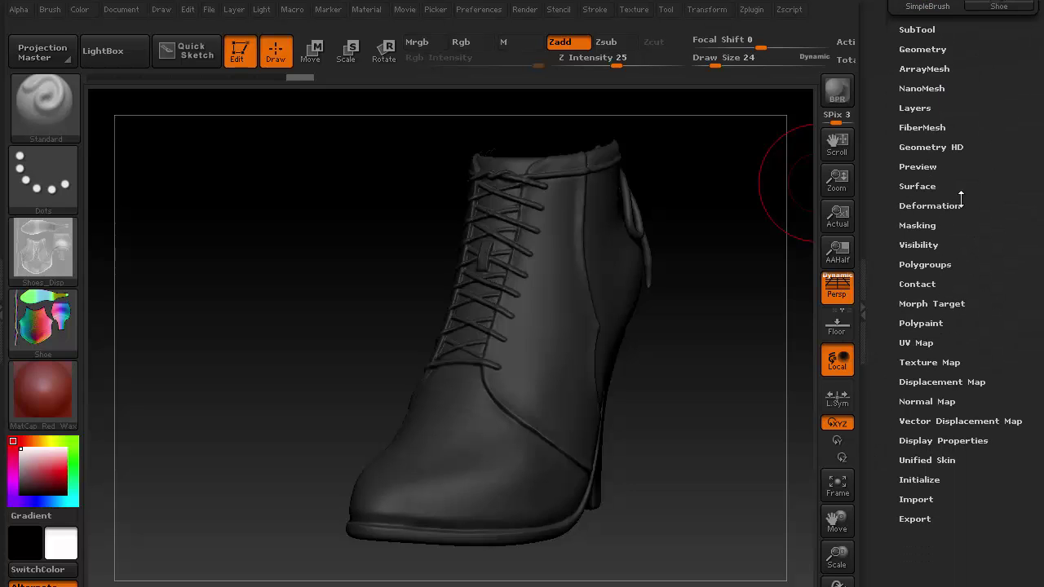
{"action": "left_click", "coordinate": [932, 226]}
{"action": "scroll", "coordinate": [990, 181], "scroll_direction": "down", "scroll_amount": 2}
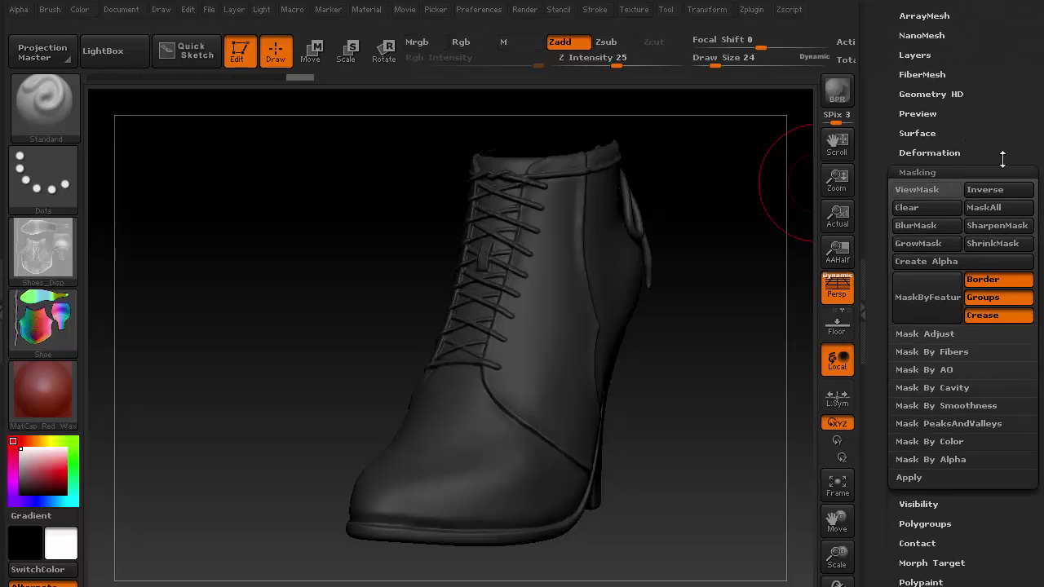
{"action": "left_click", "coordinate": [942, 368]}
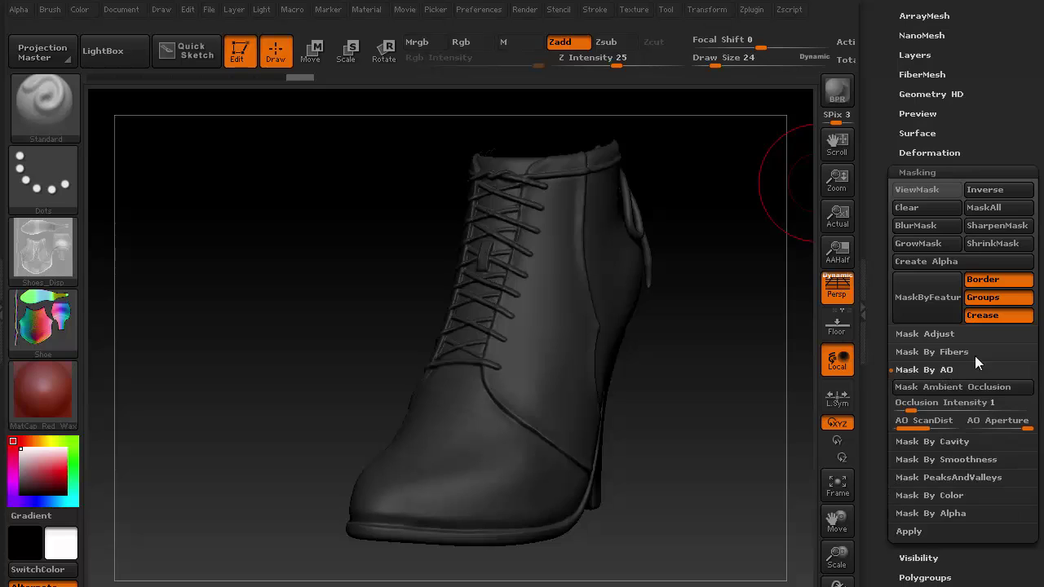
{"action": "scroll", "coordinate": [1042, 341], "scroll_direction": "down", "scroll_amount": 5}
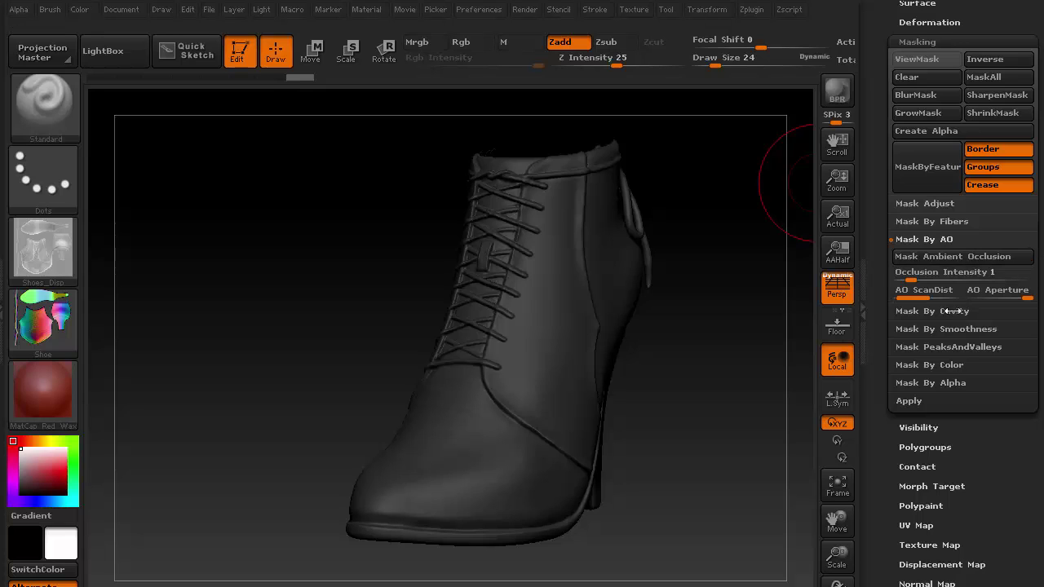
{"action": "left_click", "coordinate": [955, 258]}
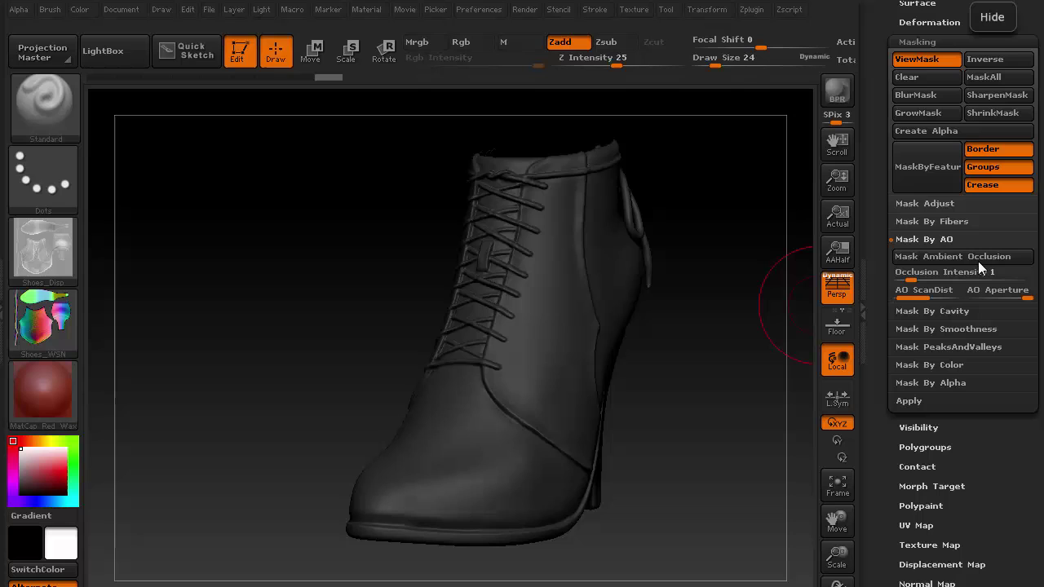
{"action": "left_click", "coordinate": [963, 131]}
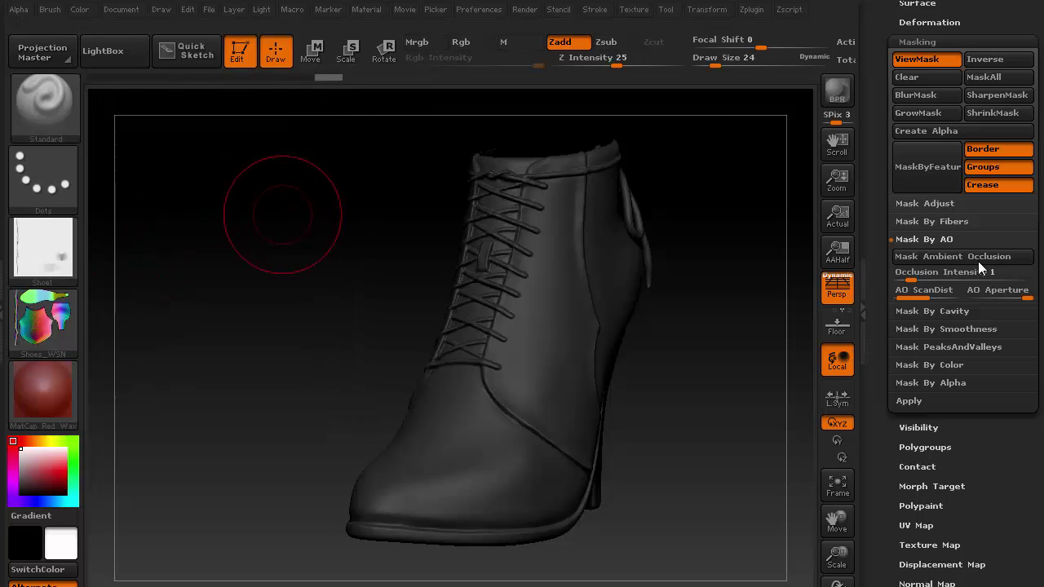
{"action": "left_click", "coordinate": [18, 9]}
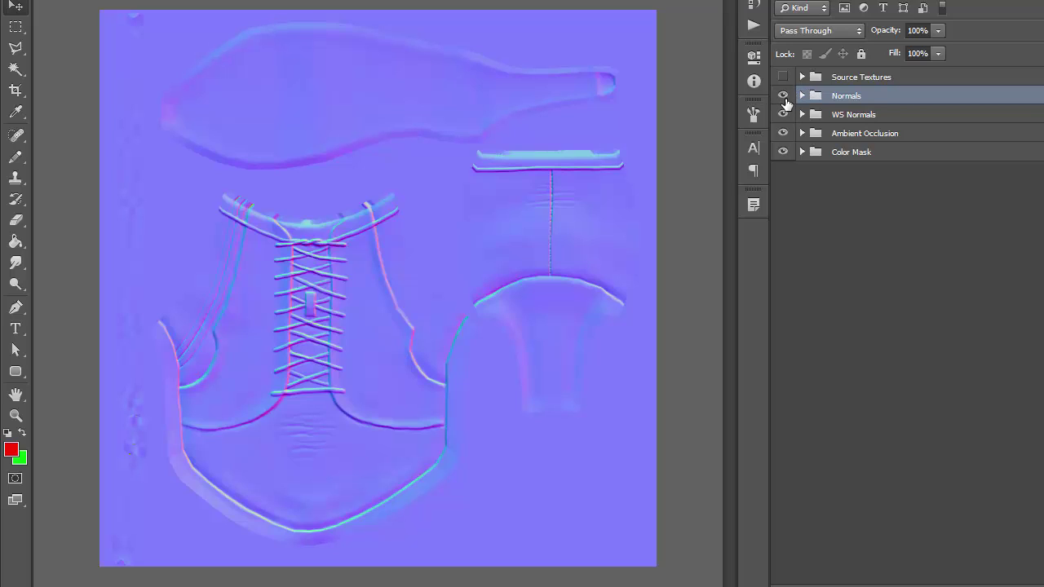
- Switch to Photoshop and hide the Normals, WS Normals and Ambient Occlusion groups one by one to examine each map
{"action": "left_click", "coordinate": [783, 96]}
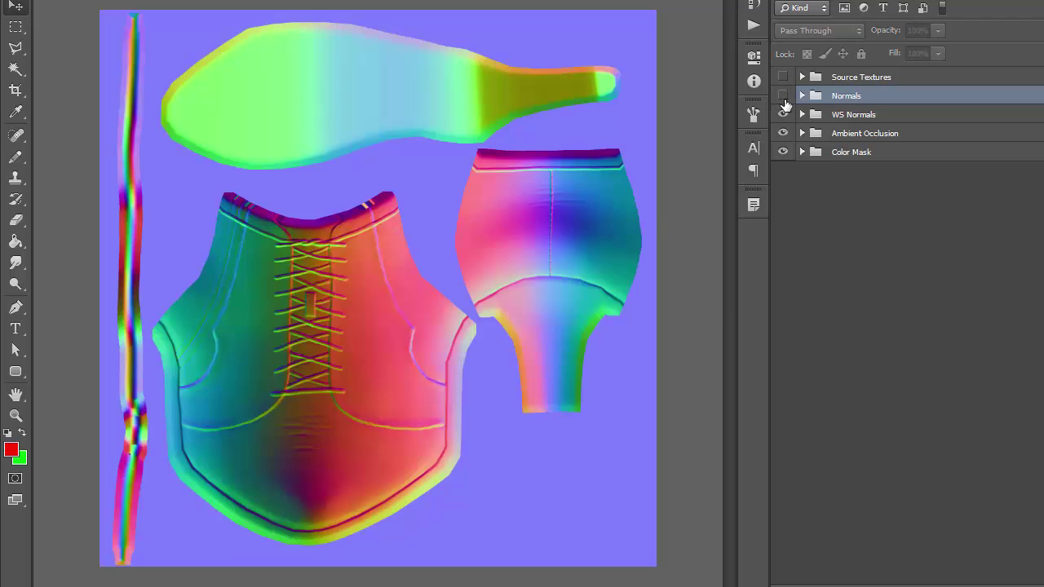
{"action": "left_click", "coordinate": [783, 114]}
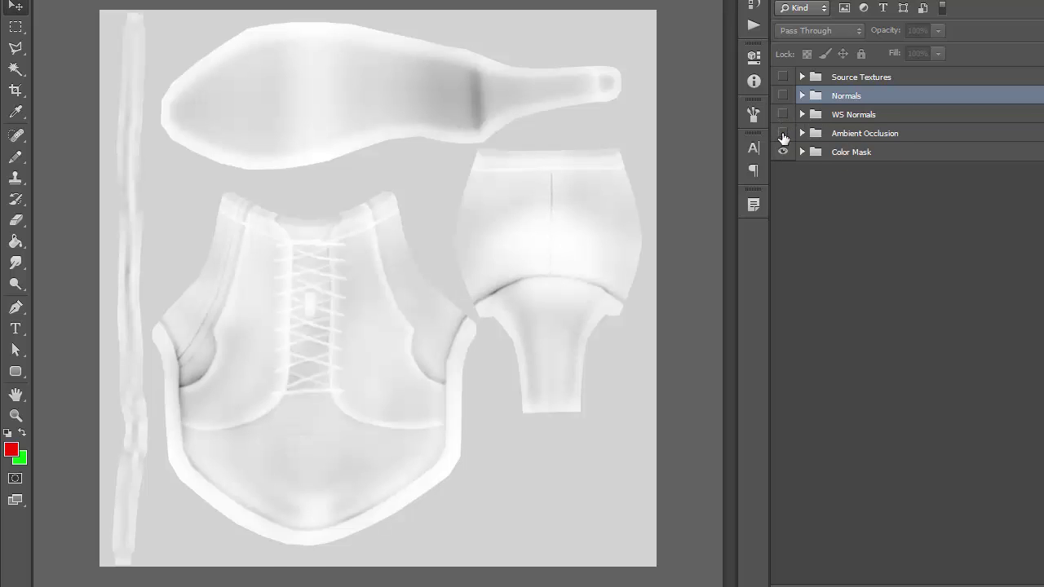
{"action": "left_click", "coordinate": [783, 133]}
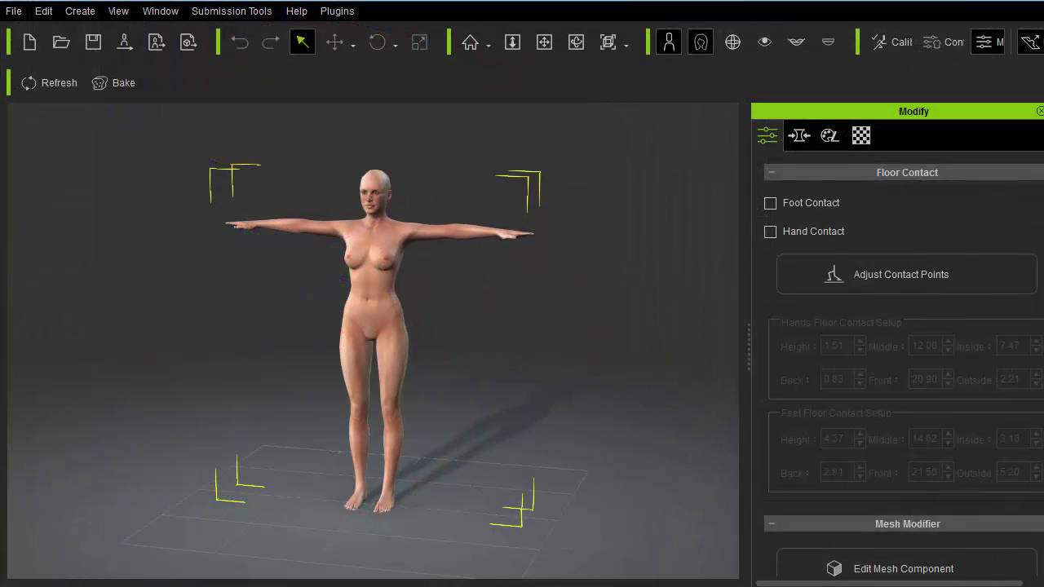
- Switch to Character Creator and create an asset from Shoes.fbx, with HighHeelsMesh typed as Shoes on layer 1
{"action": "left_click_drag", "start_coordinate": [166, 272], "coordinate": [166, 292]}
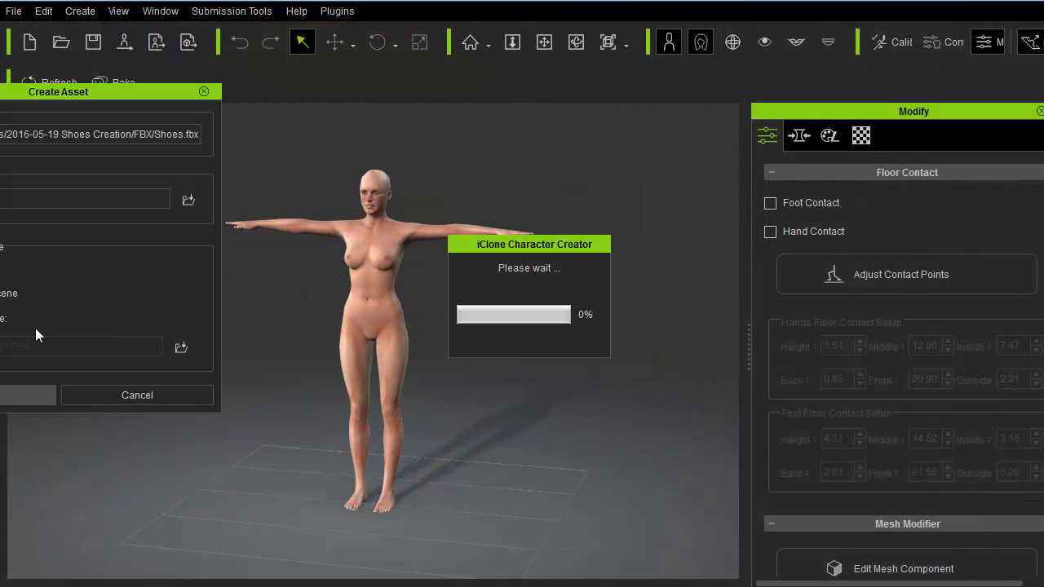
{"action": "left_click_drag", "start_coordinate": [23, 93], "coordinate": [186, 147]}
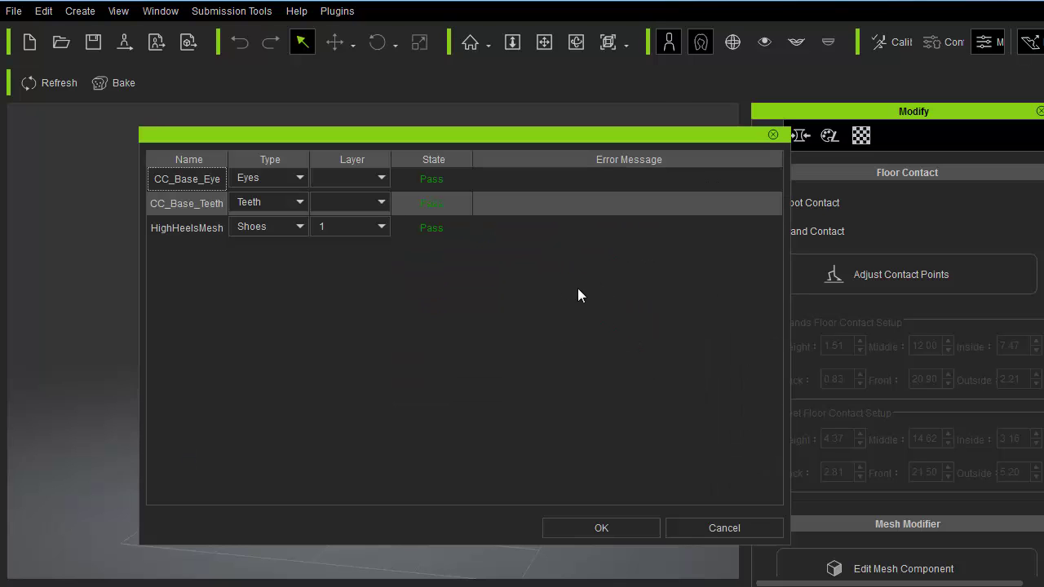
{"action": "left_click", "coordinate": [617, 526]}
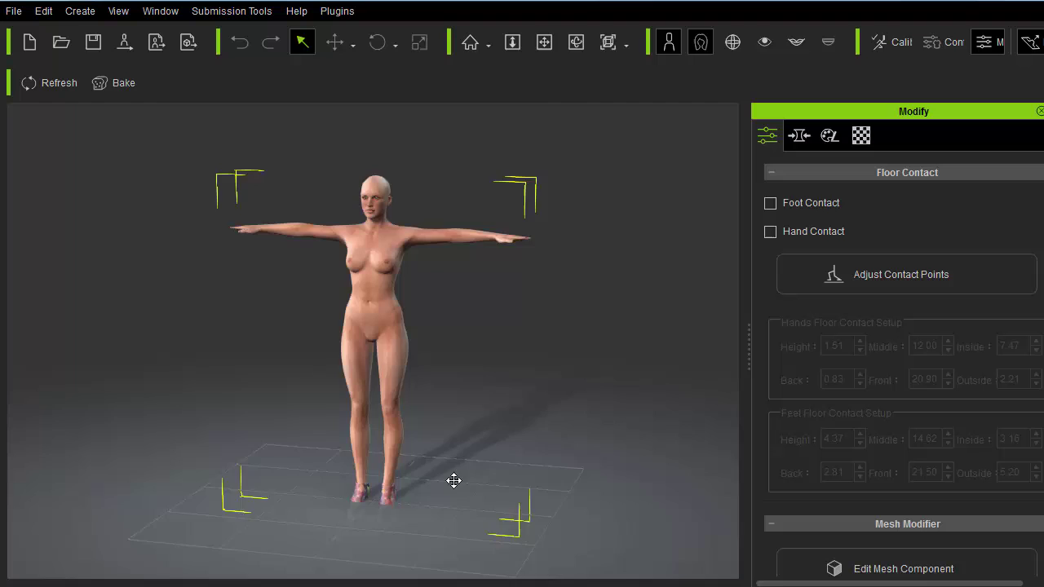
- Inspect the imported high heels on the avatar's feet up close and how they meet the floor
{"action": "middle_click_drag", "start_coordinate": [452, 481], "coordinate": [514, 292]}
{"action": "right_click_drag", "start_coordinate": [410, 353], "coordinate": [419, 308]}
{"action": "scroll", "coordinate": [515, 165], "scroll_direction": "up", "scroll_amount": 3}
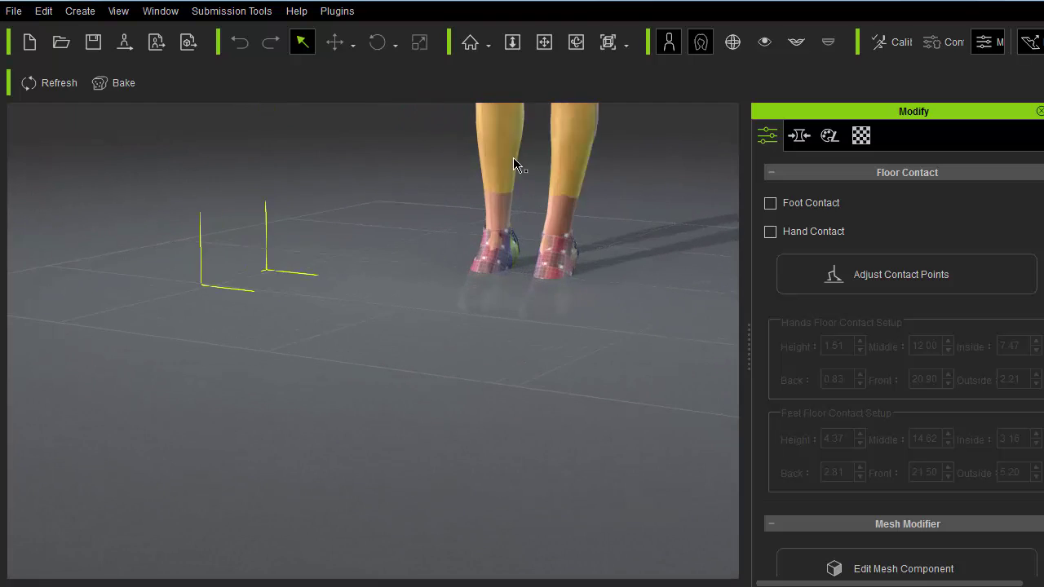
{"action": "middle_click_drag", "start_coordinate": [515, 165], "coordinate": [457, 301]}
{"action": "scroll", "coordinate": [498, 204], "scroll_direction": "up", "scroll_amount": 4}
{"action": "middle_click_drag", "start_coordinate": [563, 299], "coordinate": [478, 193]}
{"action": "right_click_drag", "start_coordinate": [591, 214], "coordinate": [289, 300]}
{"action": "scroll", "coordinate": [291, 300], "scroll_direction": "up", "scroll_amount": 5}
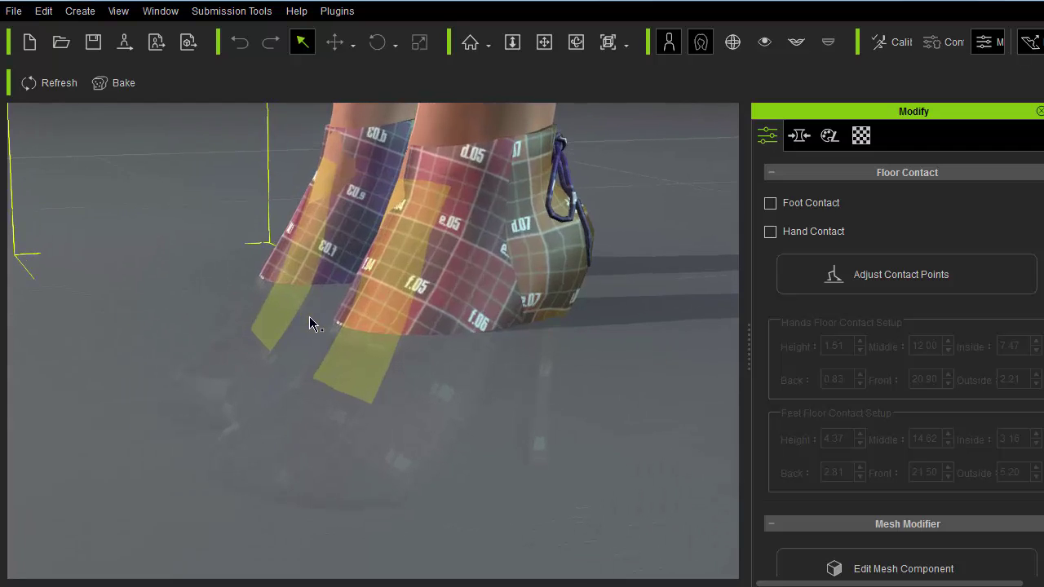
{"action": "scroll", "coordinate": [315, 326], "scroll_direction": "down", "scroll_amount": 2}
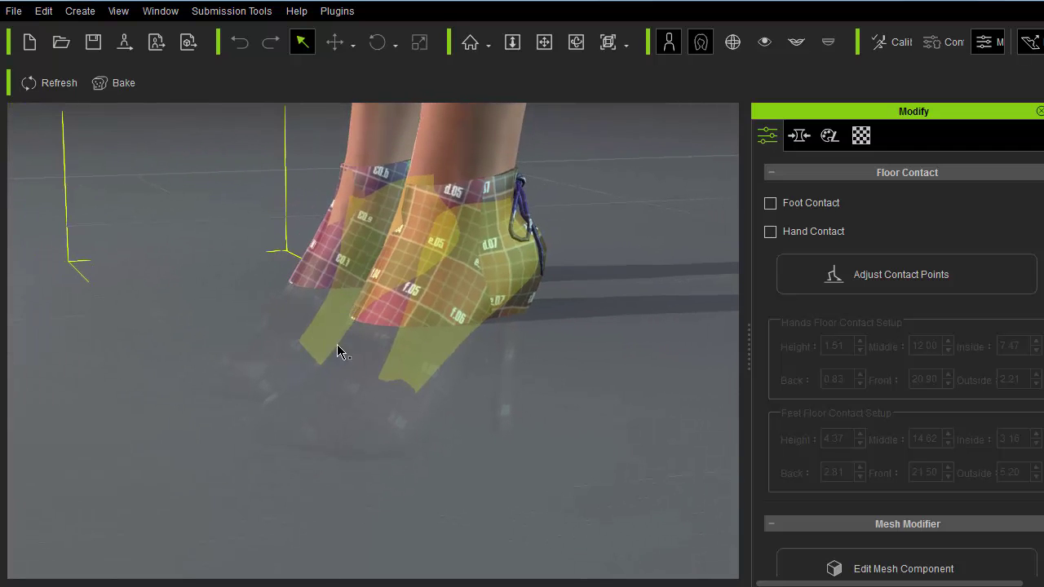
- Start adjusting the contact points and set the feet's floor contact height to about 13.42, level with the shoe soles
{"action": "left_click", "coordinate": [836, 279]}
{"action": "right_click_drag", "start_coordinate": [594, 298], "coordinate": [422, 261]}
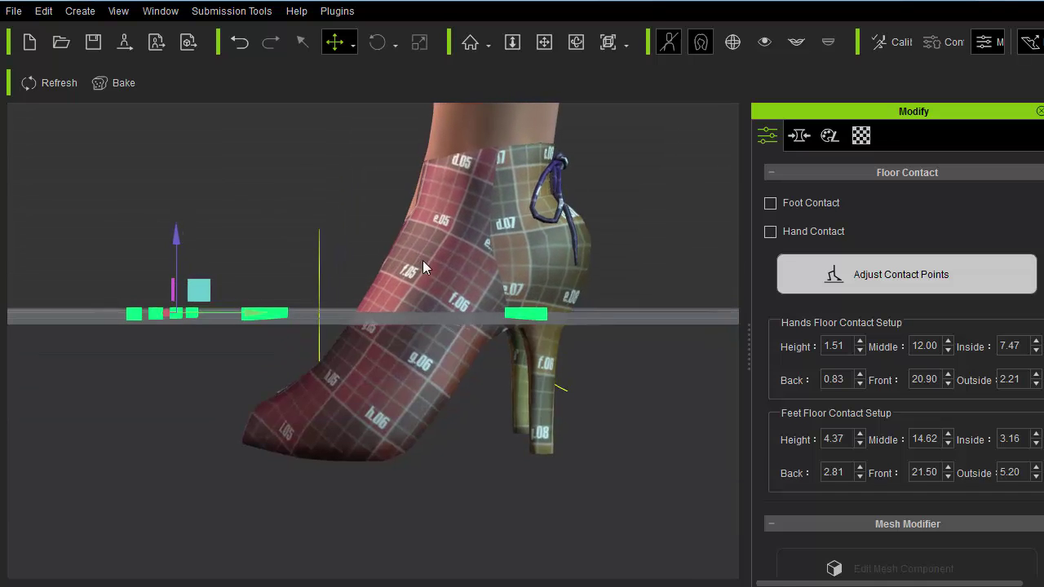
{"action": "left_click_drag", "start_coordinate": [177, 237], "coordinate": [200, 374]}
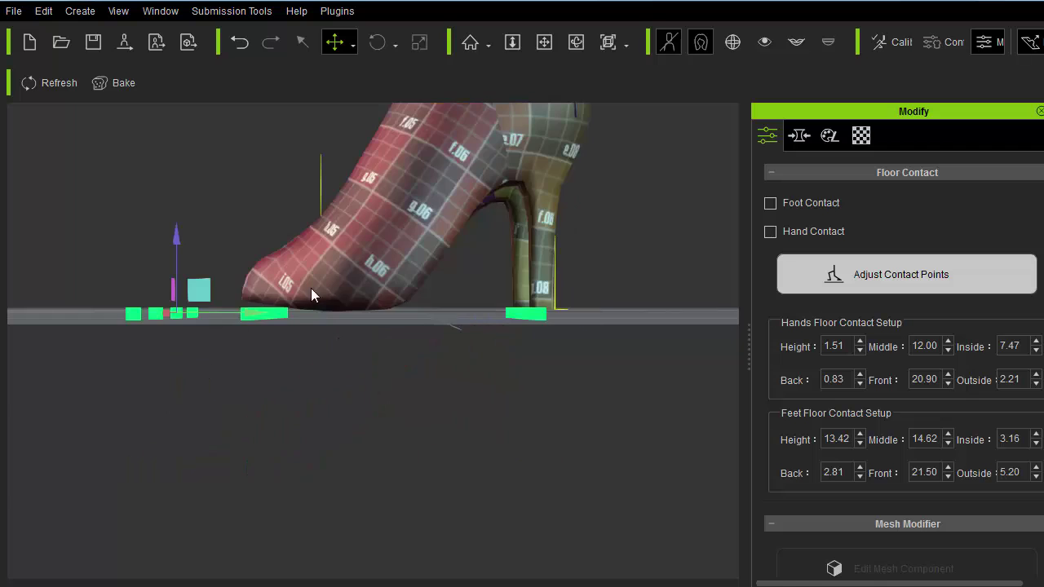
- Move the feet's front contact points to about 16.12 at the toe tips and the middle ones to about 4.81 under the balls
{"action": "right_click_drag", "start_coordinate": [311, 288], "coordinate": [217, 278]}
{"action": "left_click_drag", "start_coordinate": [240, 261], "coordinate": [311, 265]}
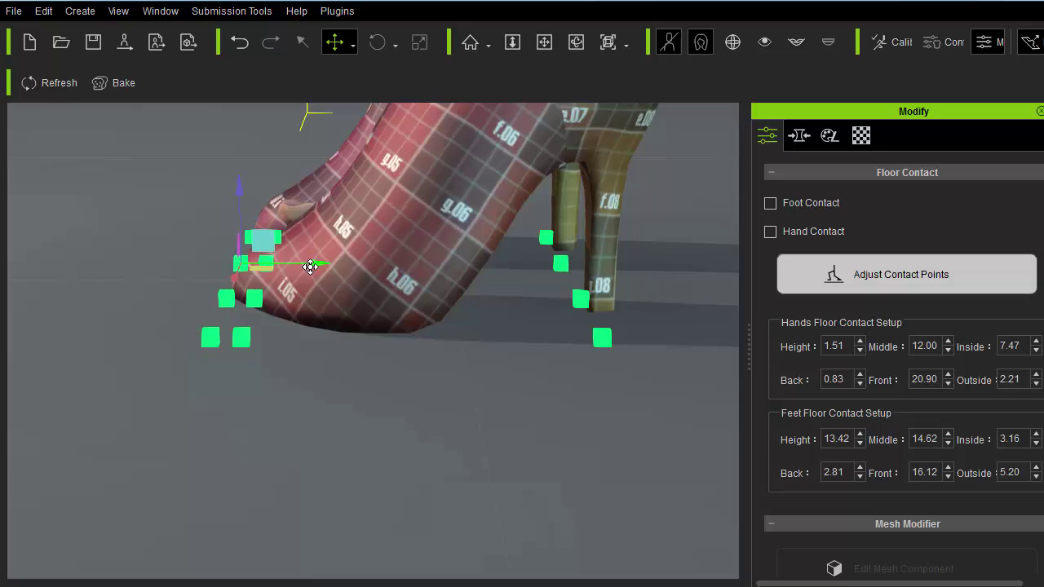
{"action": "left_click", "coordinate": [243, 338]}
{"action": "left_click_drag", "start_coordinate": [315, 338], "coordinate": [515, 337]}
- Move the feet's back contact points behind the heels to about 4.42 and check all contact points around the shoes
{"action": "middle_click_drag", "start_coordinate": [558, 218], "coordinate": [512, 261]}
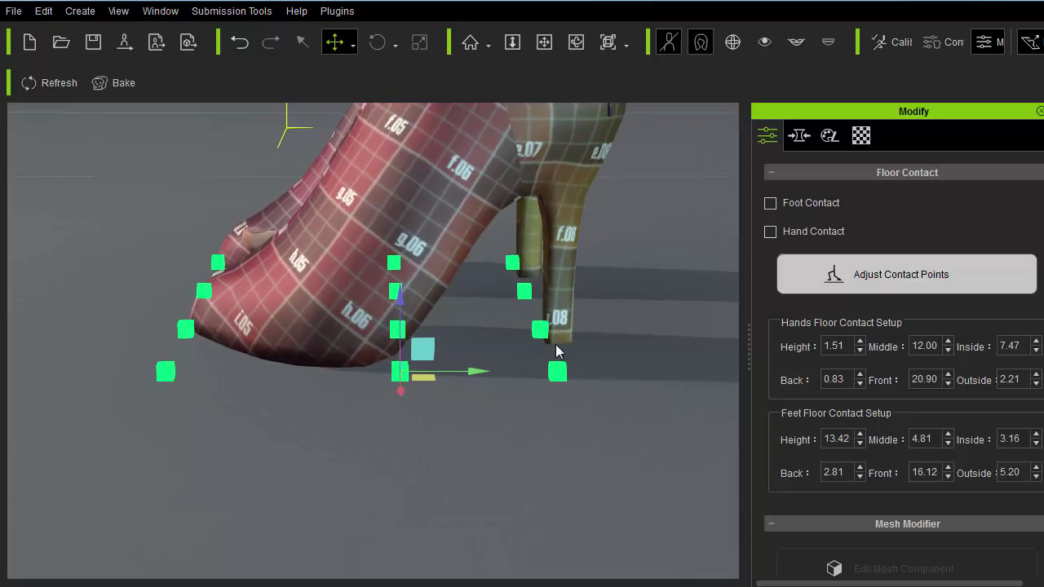
{"action": "left_click", "coordinate": [557, 371]}
{"action": "left_click_drag", "start_coordinate": [650, 373], "coordinate": [671, 371]}
{"action": "middle_click_drag", "start_coordinate": [464, 253], "coordinate": [380, 313]}
{"action": "right_click_drag", "start_coordinate": [380, 312], "coordinate": [641, 259]}
{"action": "scroll", "coordinate": [621, 284], "scroll_direction": "down", "scroll_amount": 4}
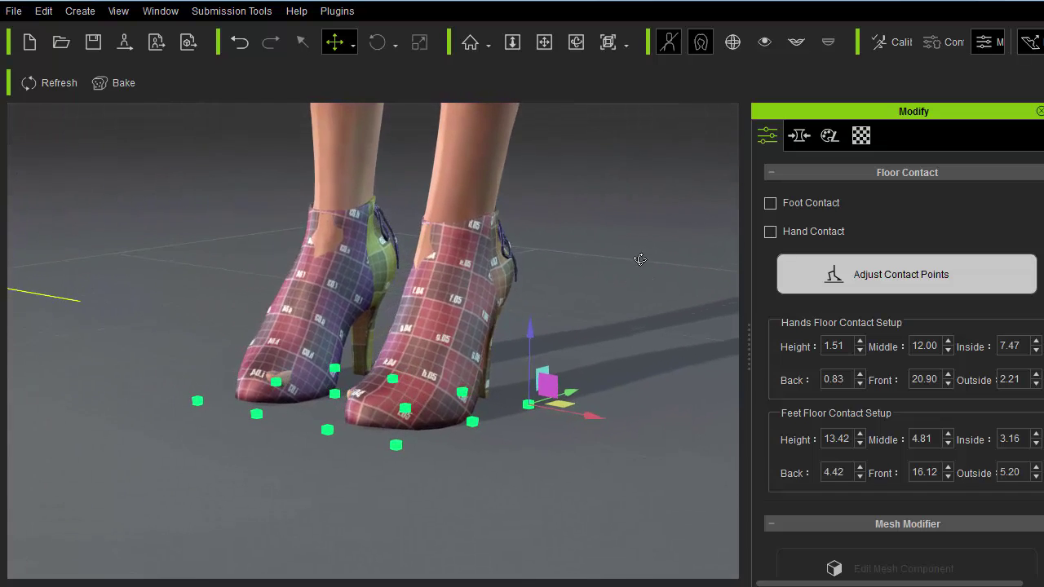
{"action": "middle_click_drag", "start_coordinate": [640, 260], "coordinate": [657, 231]}
- Raise the diffuse texture strength of the HighHeelsMesh material to 100
{"action": "left_click", "coordinate": [860, 137]}
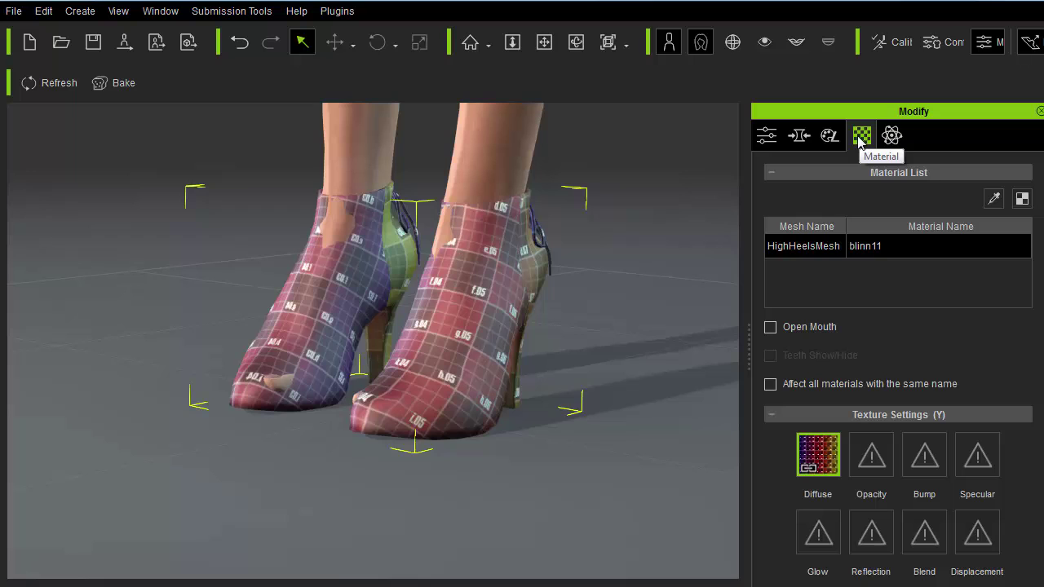
{"action": "scroll", "coordinate": [1020, 358], "scroll_direction": "down", "scroll_amount": 4}
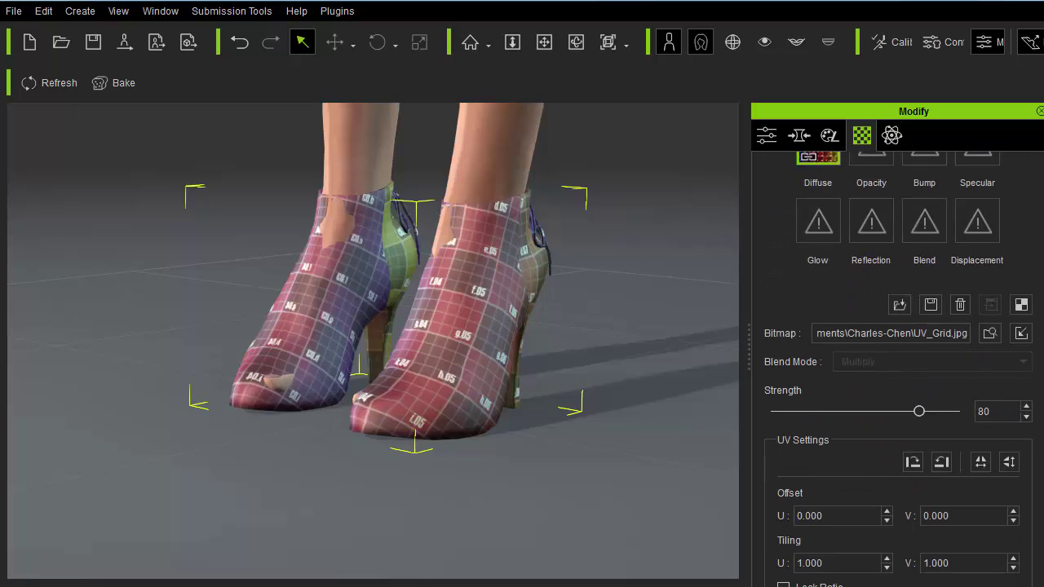
{"action": "scroll", "coordinate": [926, 279], "scroll_direction": "down", "scroll_amount": 4}
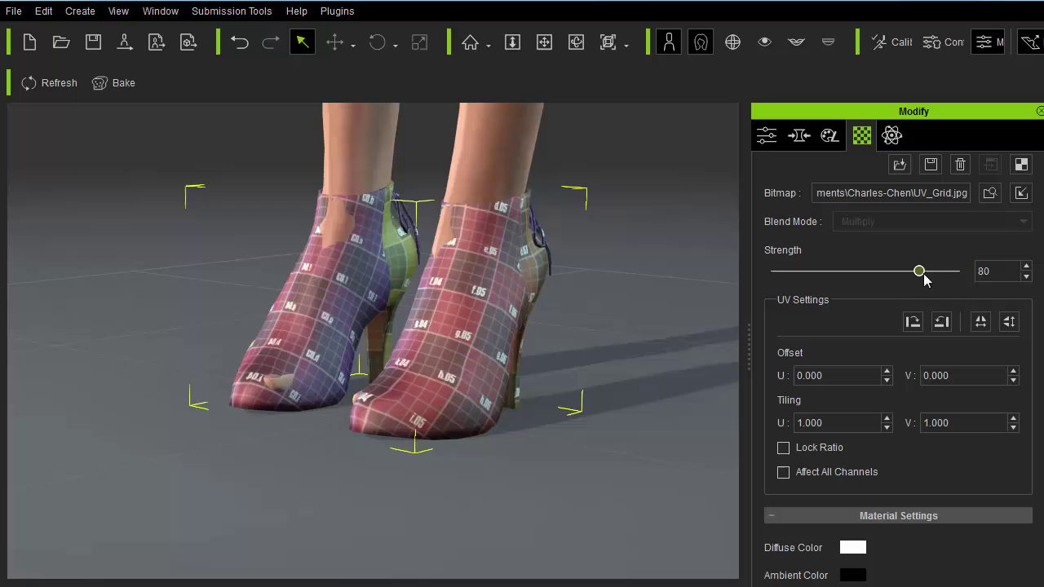
{"action": "left_click_drag", "start_coordinate": [919, 271], "coordinate": [959, 273]}
{"action": "scroll", "coordinate": [897, 367], "scroll_direction": "up", "scroll_amount": 3}
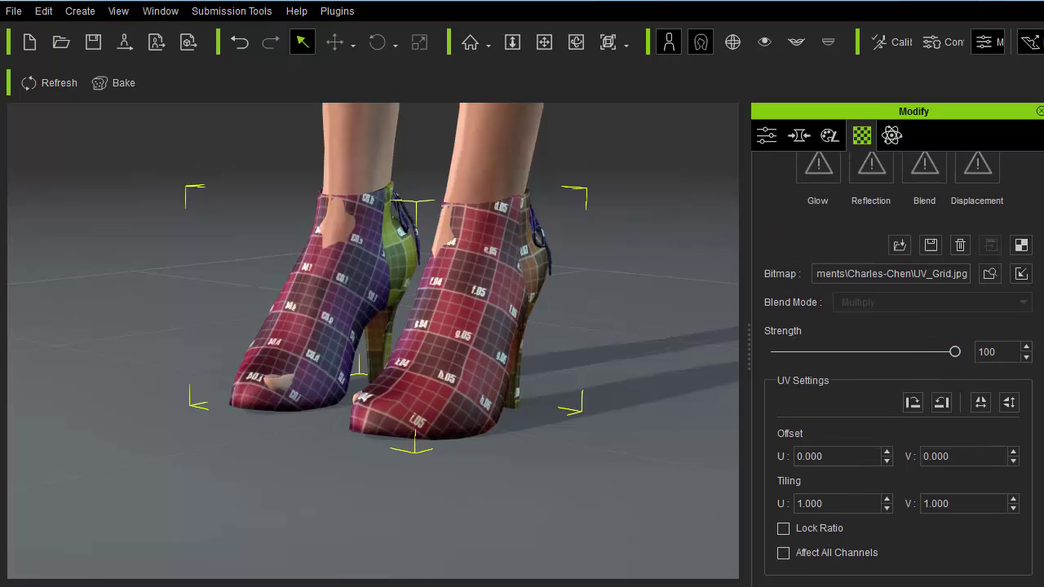
- Set the shoe material's glossiness to 19 and check the shine on the shoes
{"action": "scroll", "coordinate": [897, 367], "scroll_direction": "down", "scroll_amount": 5}
{"action": "scroll", "coordinate": [1036, 401], "scroll_direction": "down", "scroll_amount": 1}
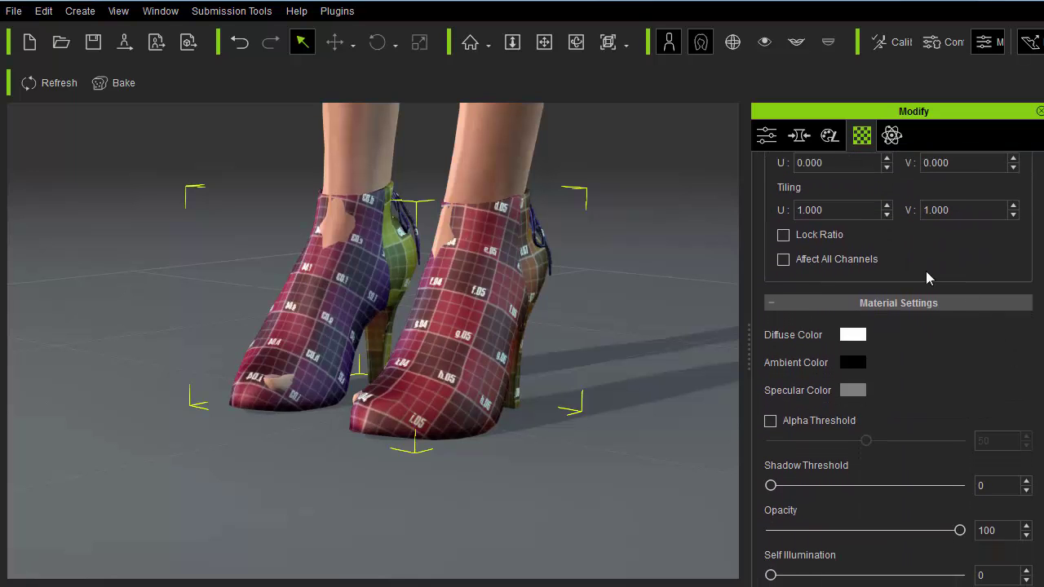
{"action": "left_click", "coordinate": [851, 335]}
{"action": "scroll", "coordinate": [857, 380], "scroll_direction": "down", "scroll_amount": 3}
{"action": "scroll", "coordinate": [820, 438], "scroll_direction": "down", "scroll_amount": 1}
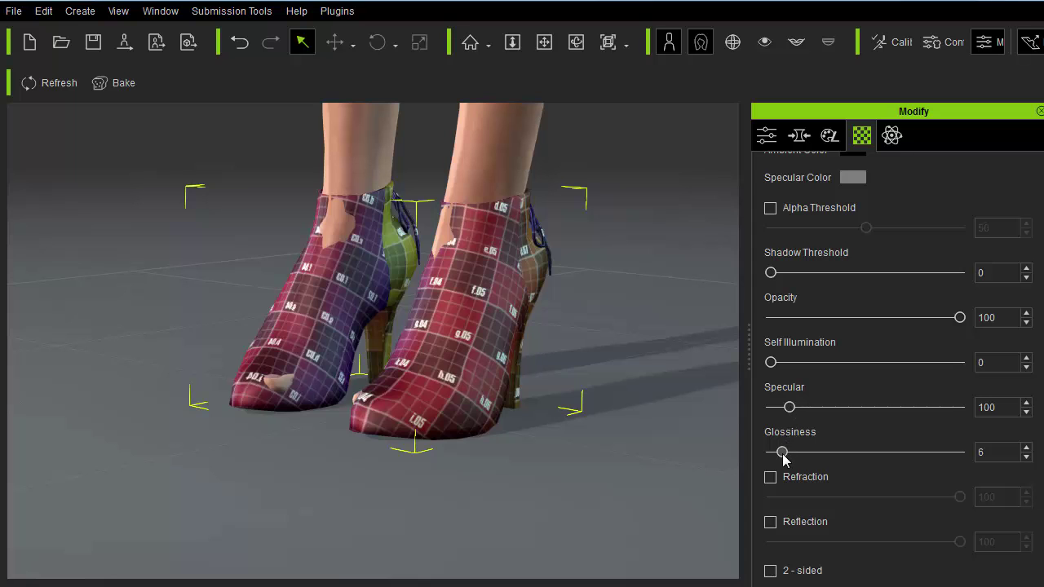
{"action": "left_click_drag", "start_coordinate": [781, 452], "coordinate": [807, 455]}
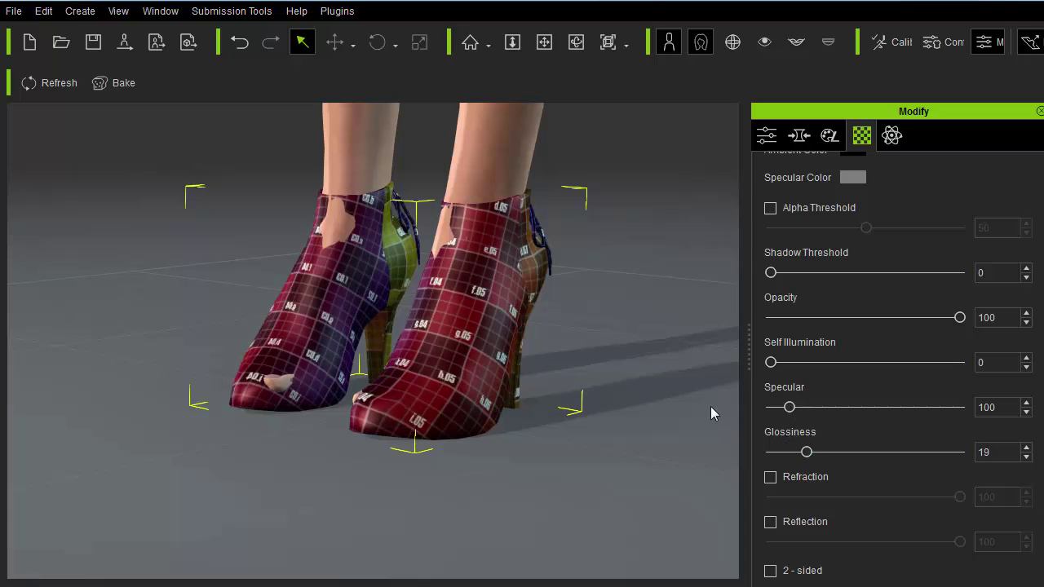
{"action": "scroll", "coordinate": [625, 305], "scroll_direction": "up", "scroll_amount": 5}
{"action": "right_click_drag", "start_coordinate": [615, 379], "coordinate": [624, 296]}
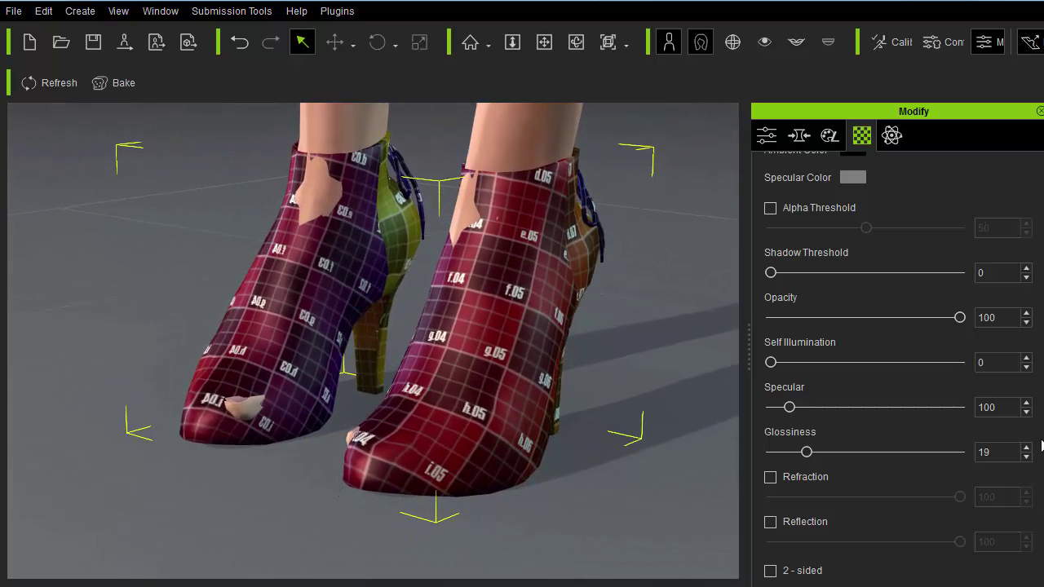
{"action": "scroll", "coordinate": [898, 367], "scroll_direction": "up", "scroll_amount": 2}
{"action": "scroll", "coordinate": [898, 367], "scroll_direction": "down", "scroll_amount": 3}
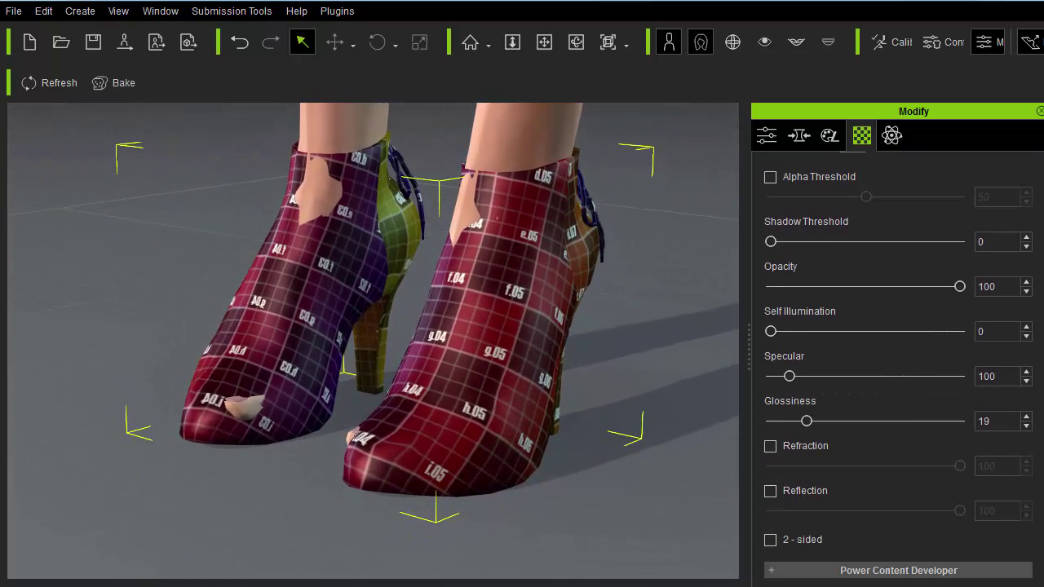
- Activate the Appearance Editor for the dynamic textures, agreeing to discard the flattened source image
{"action": "left_click", "coordinate": [829, 137]}
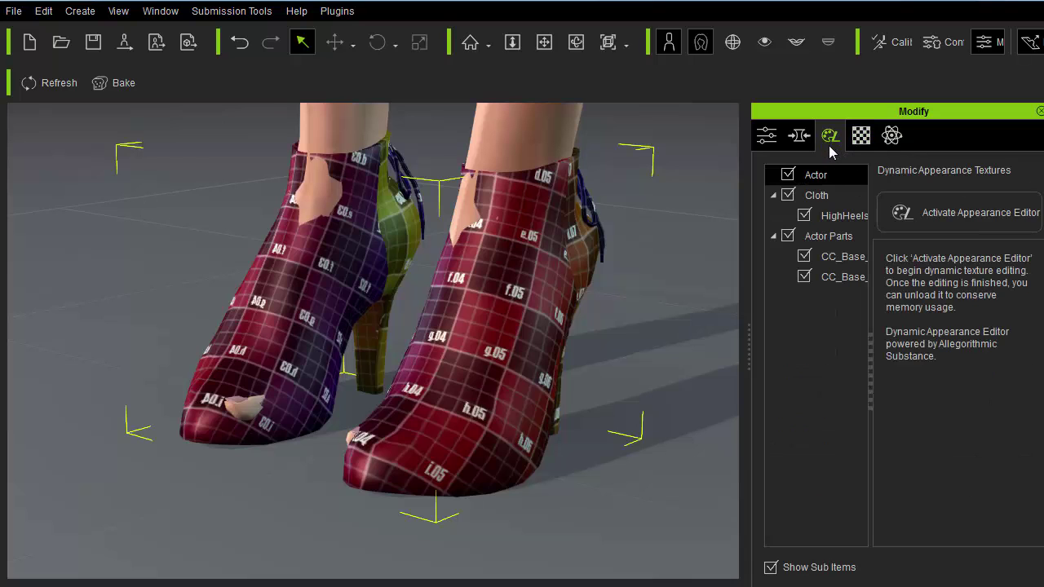
{"action": "left_click", "coordinate": [939, 222]}
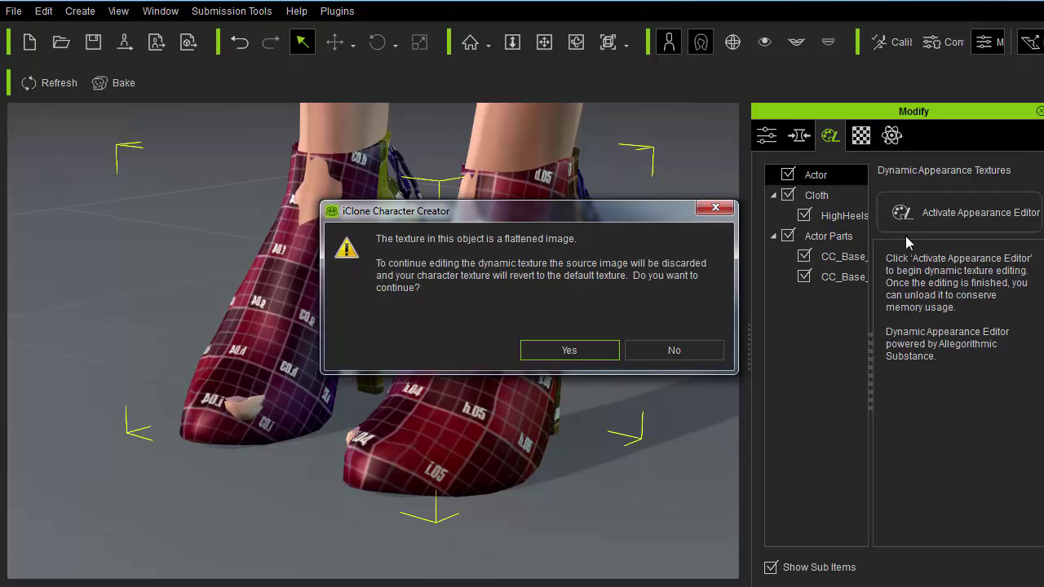
{"action": "left_click", "coordinate": [573, 350]}
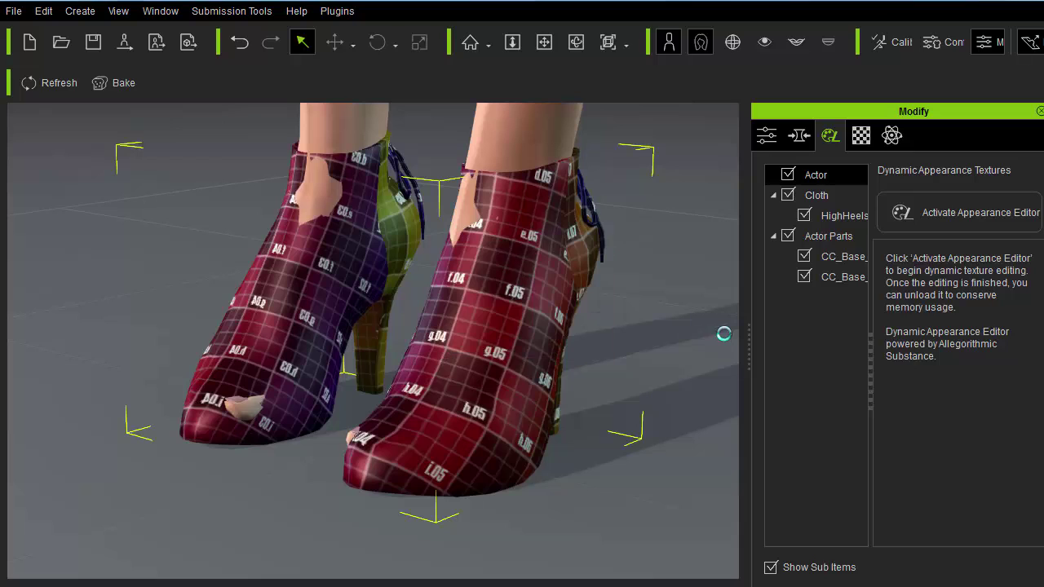
{"action": "left_click_drag", "start_coordinate": [748, 333], "coordinate": [657, 332]}
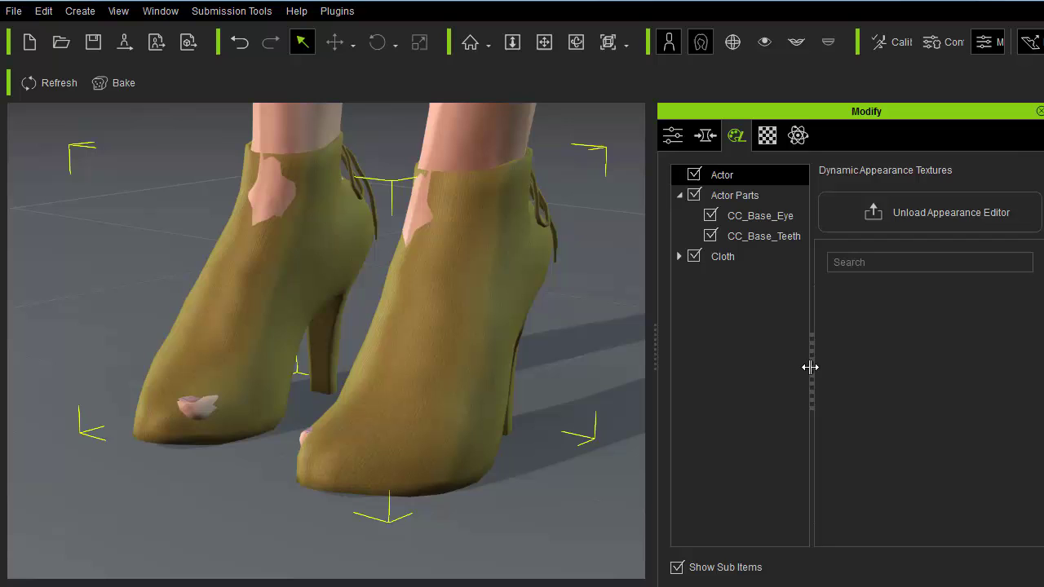
- Select HighHeelsMesh under Cloth and set its dynamic texture output size to 1024x1024
{"action": "left_click_drag", "start_coordinate": [810, 367], "coordinate": [798, 367]}
{"action": "left_click", "coordinate": [678, 256]}
{"action": "left_click", "coordinate": [714, 276]}
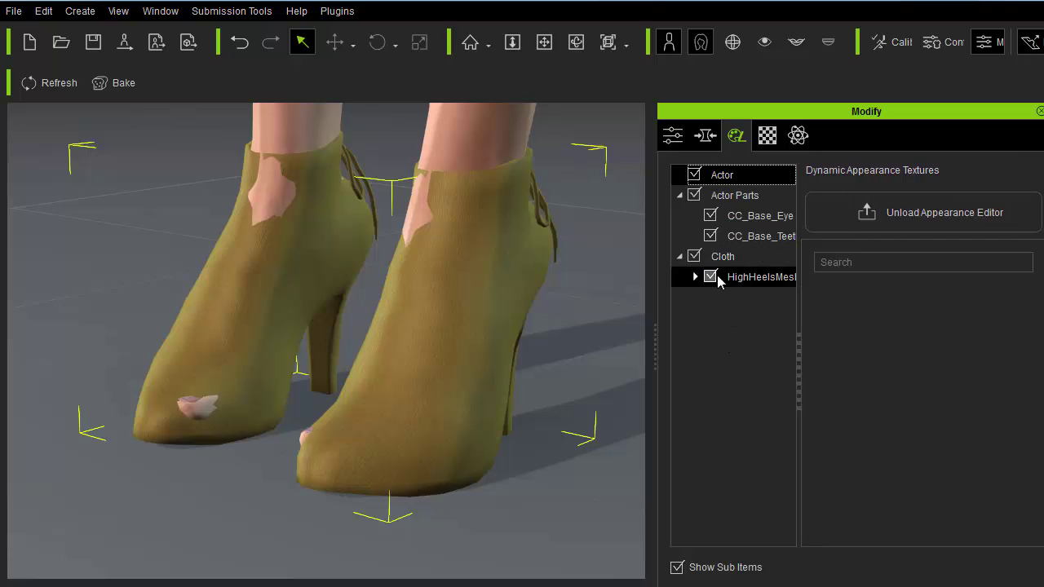
{"action": "left_click_drag", "start_coordinate": [654, 338], "coordinate": [600, 341]}
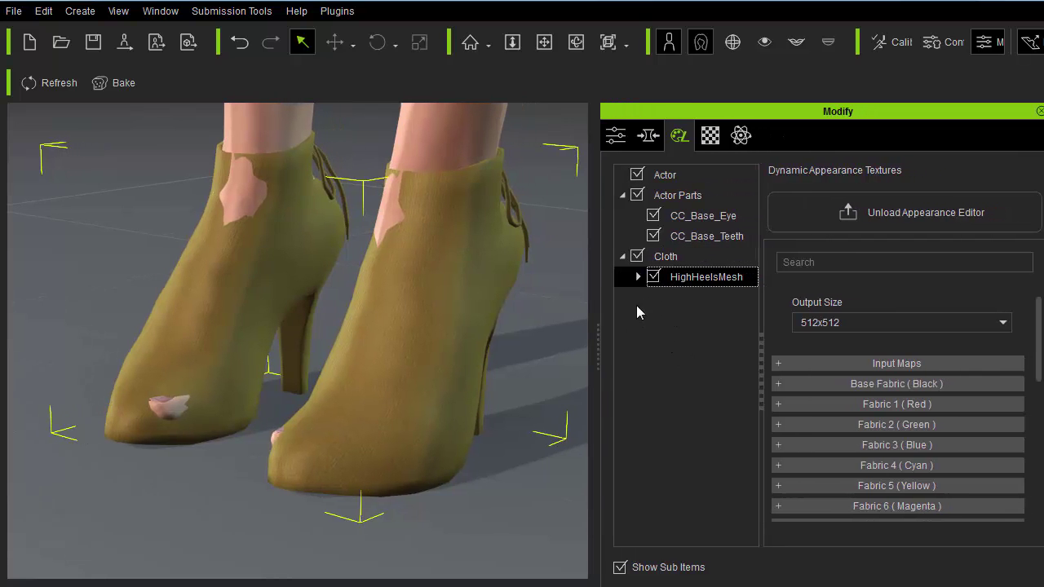
{"action": "left_click", "coordinate": [1004, 325]}
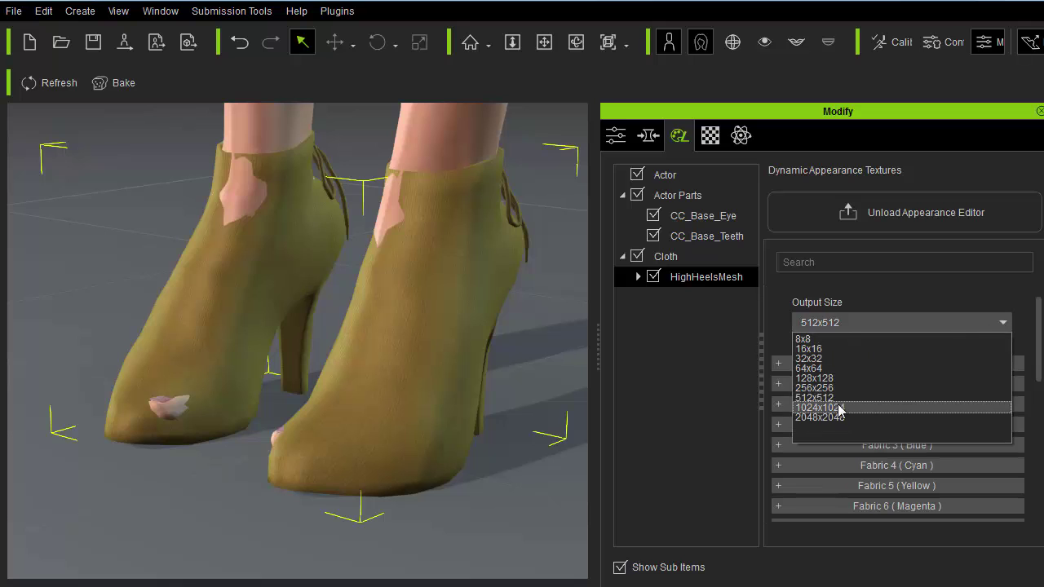
{"action": "left_click", "coordinate": [842, 402]}
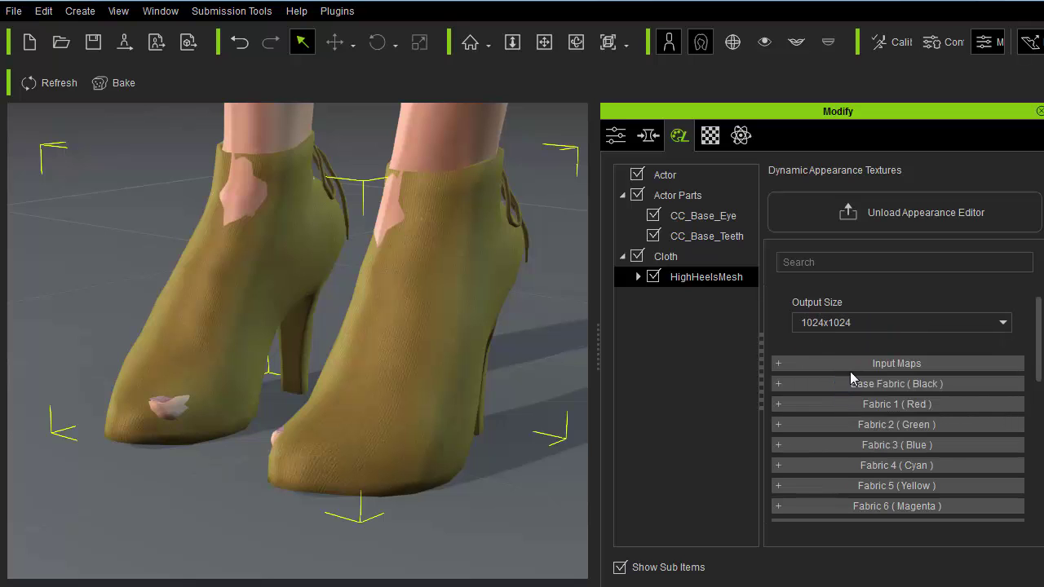
- Load the boots' Normal, RGB Mask, AO and WS Normal images as the mesh's input maps
{"action": "left_click", "coordinate": [847, 364]}
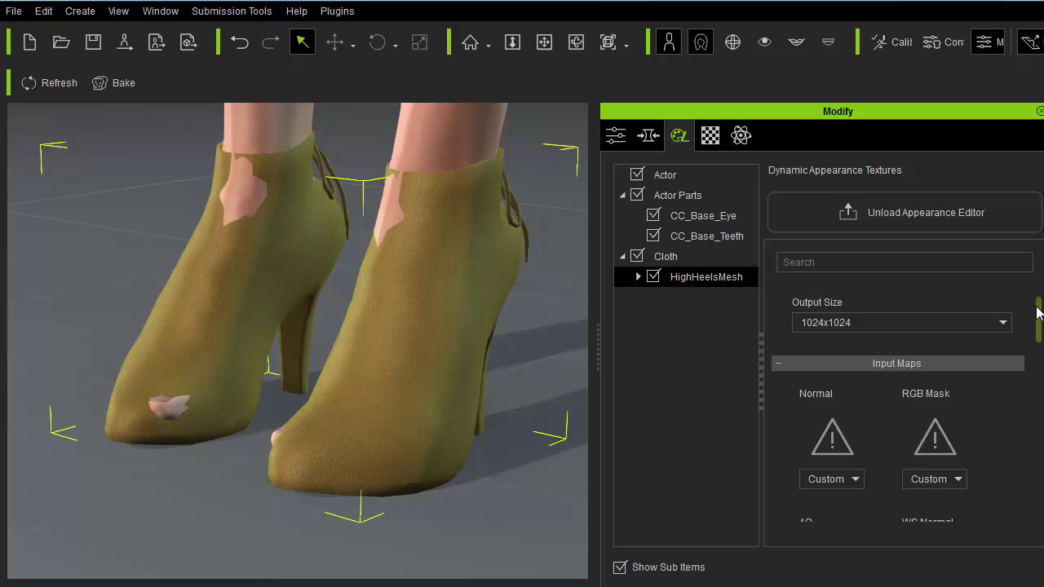
{"action": "left_click_drag", "start_coordinate": [1039, 306], "coordinate": [1038, 334]}
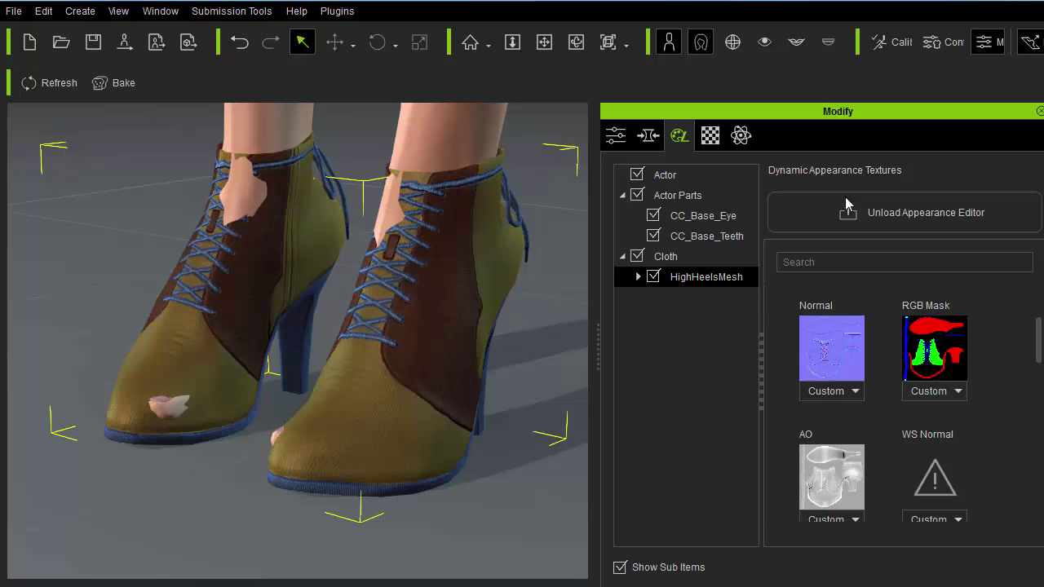
{"action": "left_click", "coordinate": [940, 474]}
{"action": "left_click_drag", "start_coordinate": [1039, 342], "coordinate": [1039, 339]}
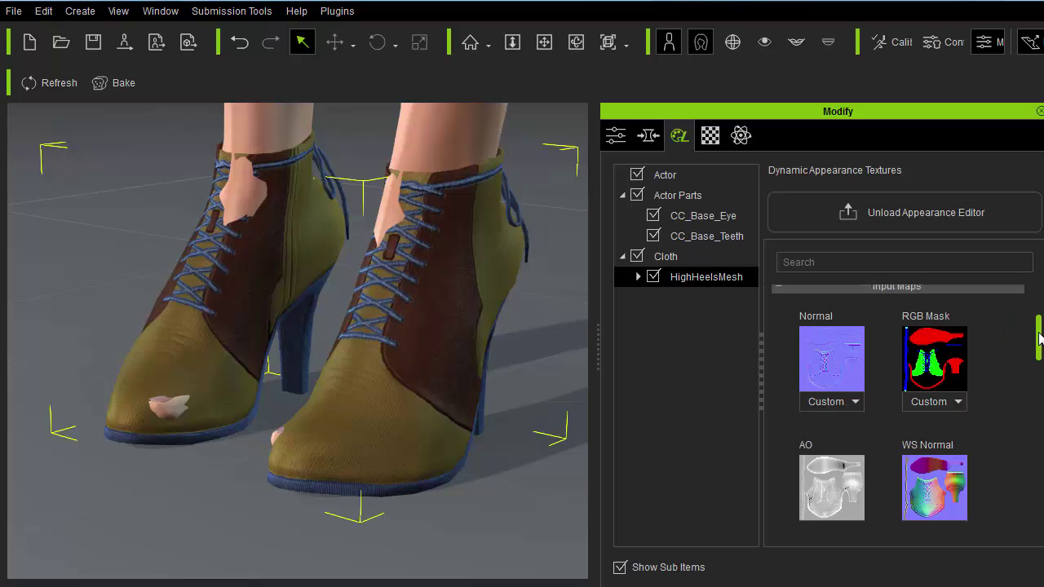
{"action": "scroll", "coordinate": [1040, 338], "scroll_direction": "up", "scroll_amount": 1}
{"action": "left_click", "coordinate": [917, 337]}
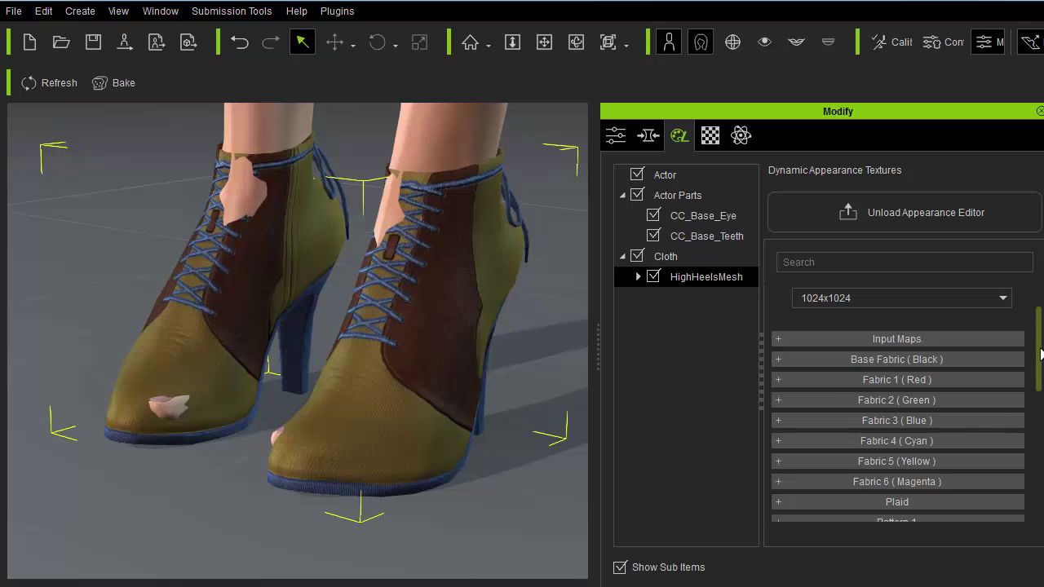
- Set the Base Fabric (Black) material to Leather and darken its diffuse lightness to 0.43
{"action": "left_click_drag", "start_coordinate": [1040, 350], "coordinate": [1041, 371]}
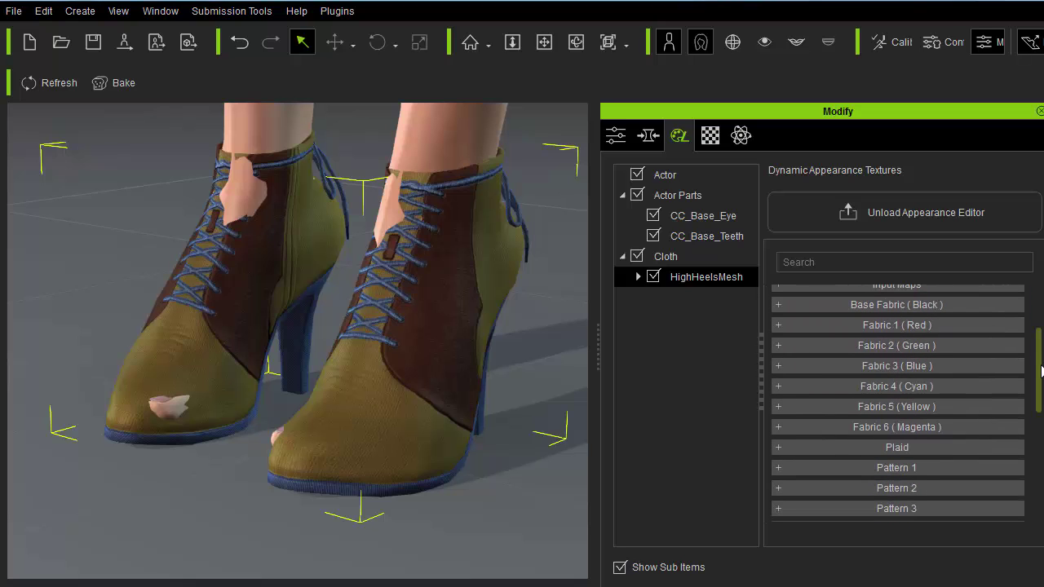
{"action": "left_click", "coordinate": [916, 325]}
{"action": "left_click", "coordinate": [920, 306]}
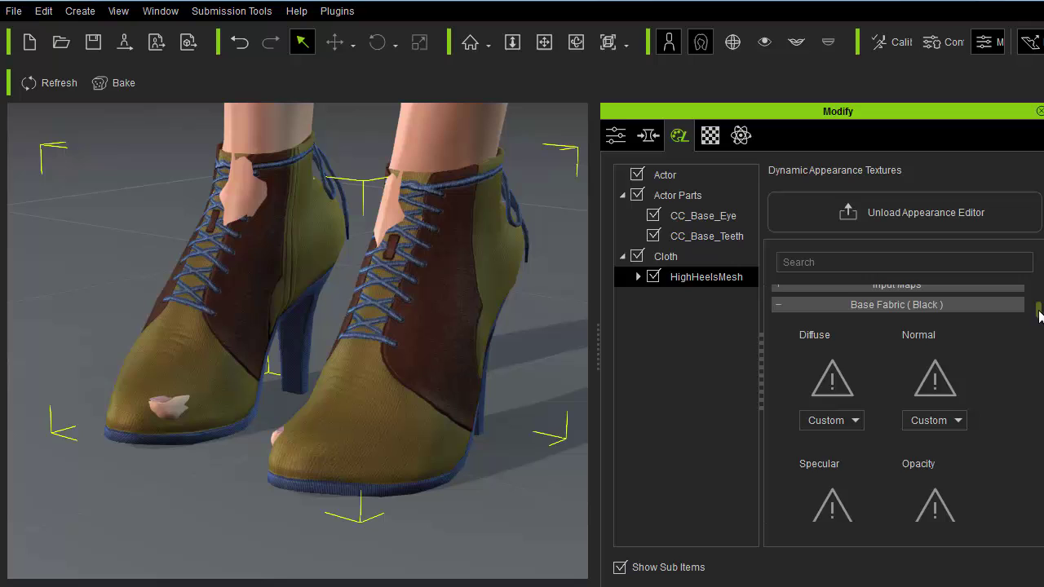
{"action": "left_click_drag", "start_coordinate": [1039, 310], "coordinate": [1039, 327]}
{"action": "left_click", "coordinate": [904, 359]}
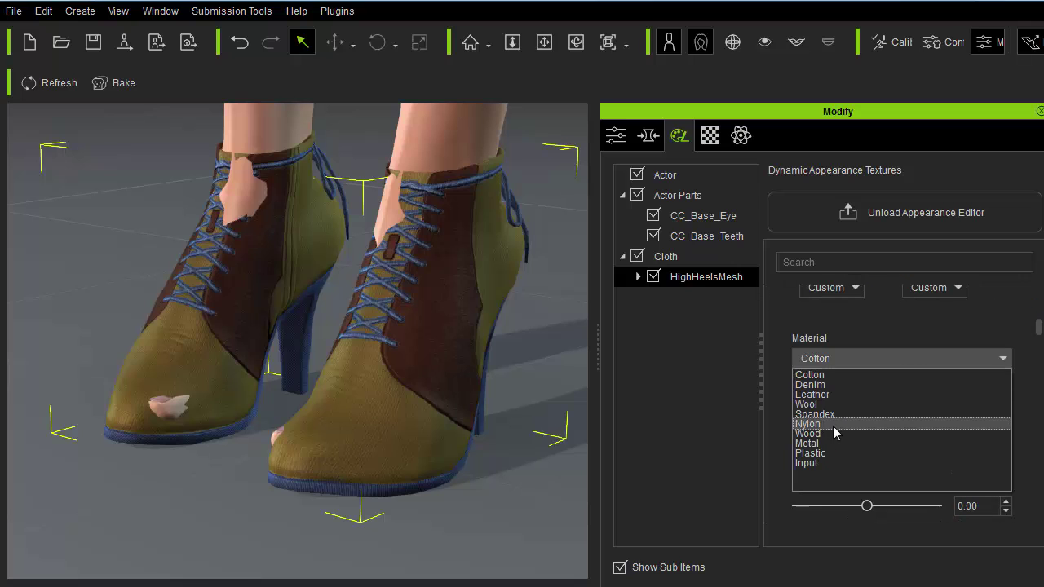
{"action": "left_click", "coordinate": [839, 397]}
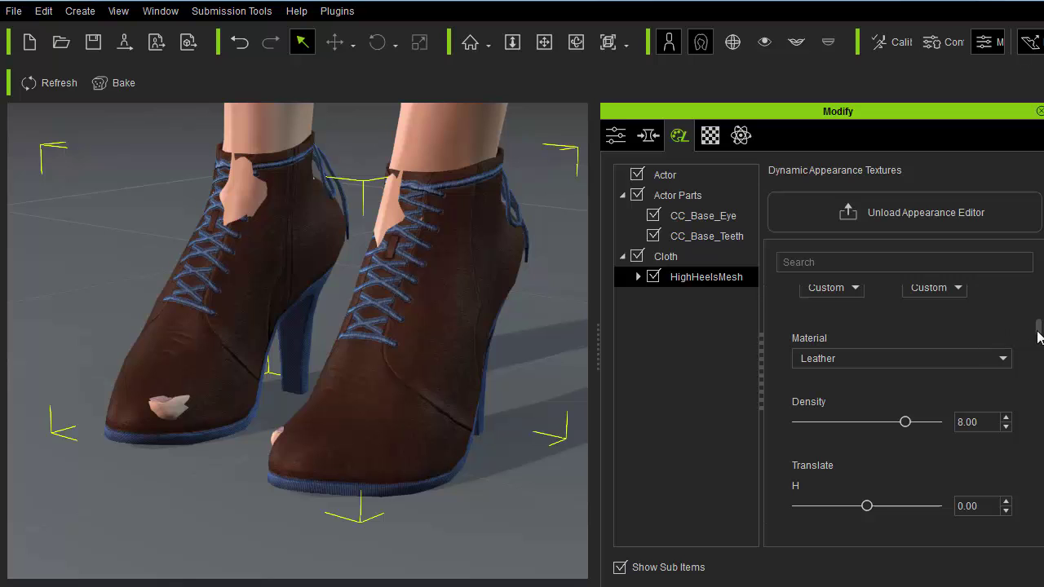
{"action": "scroll", "coordinate": [1040, 349], "scroll_direction": "down", "scroll_amount": 10}
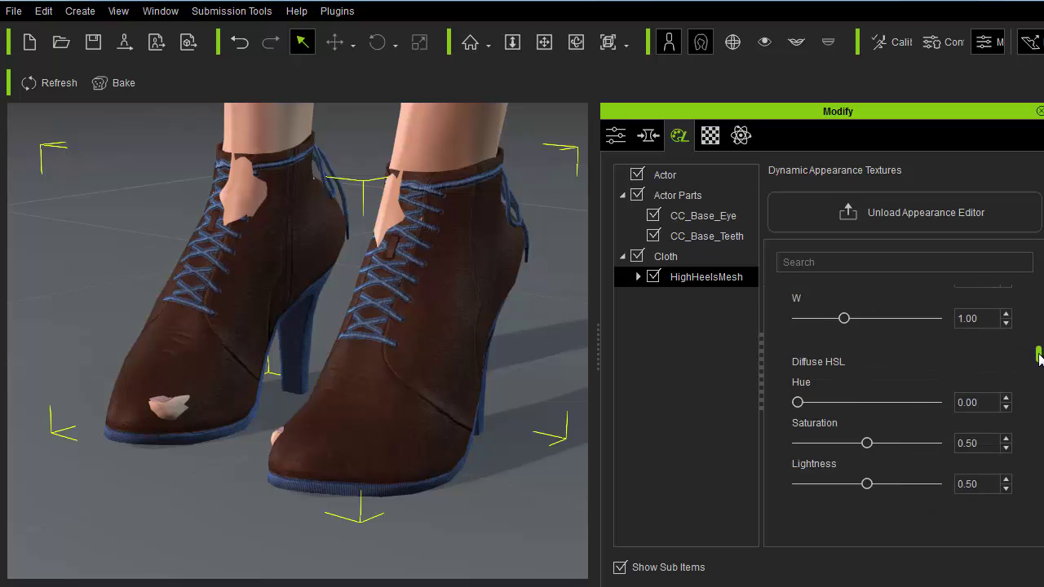
{"action": "left_click_drag", "start_coordinate": [865, 438], "coordinate": [858, 438]}
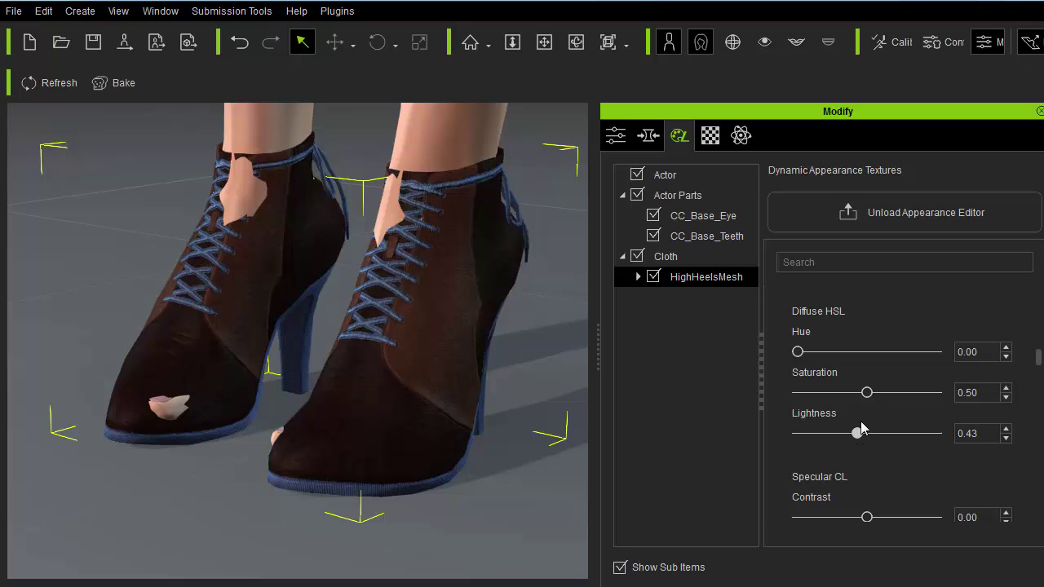
- Try Spandex for the soles and heels, and settle on Plastic as their material
{"action": "mouse_move", "coordinate": [1041, 362]}
{"action": "left_mouse_down"}
{"action": "mouse_move", "coordinate": [1039, 306]}
{"action": "mouse_move", "coordinate": [1037, 353]}
{"action": "left_mouse_up"}
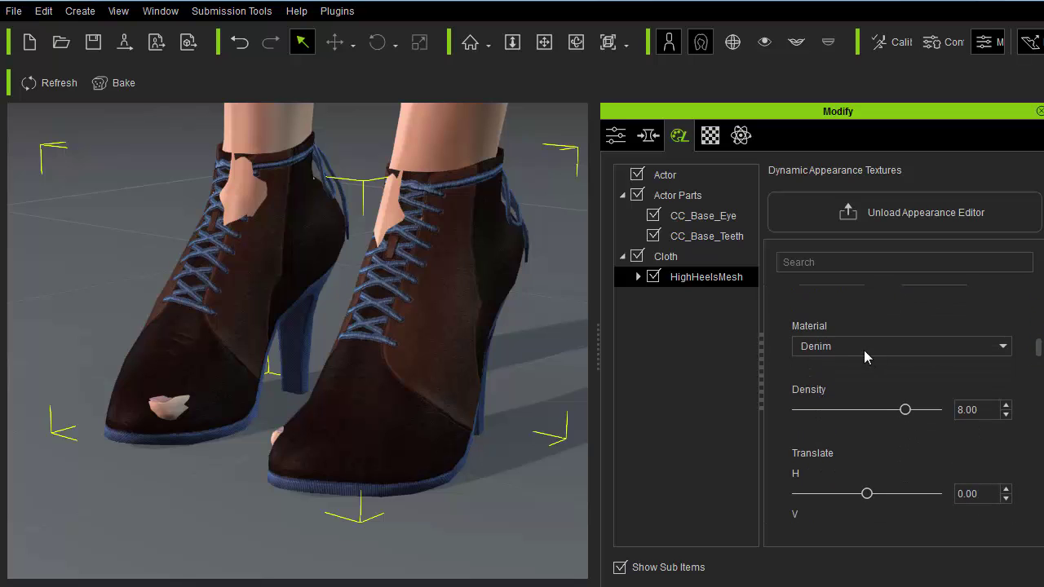
{"action": "left_click", "coordinate": [864, 347]}
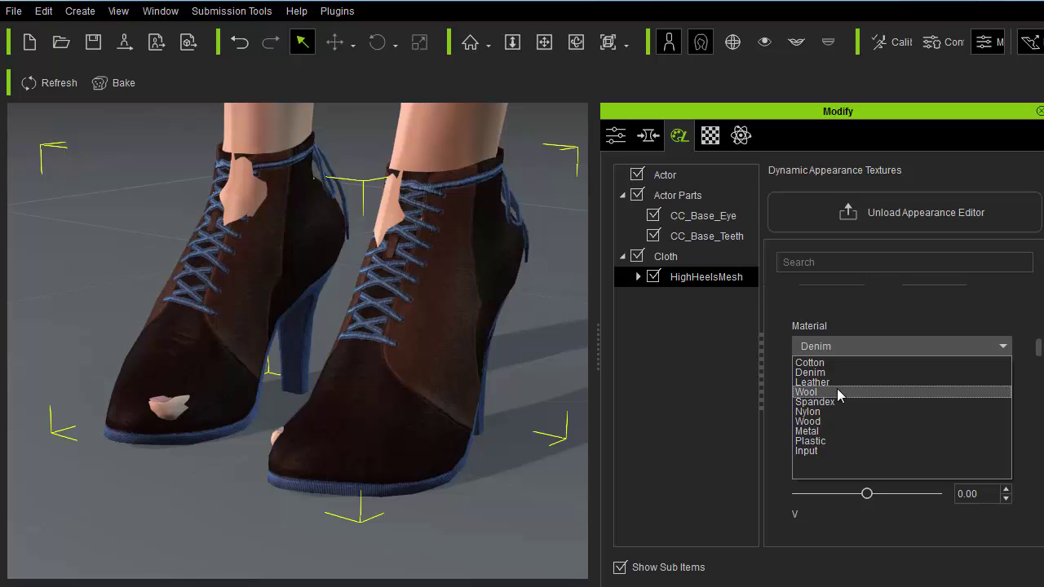
{"action": "left_click", "coordinate": [837, 404]}
{"action": "left_click", "coordinate": [857, 377]}
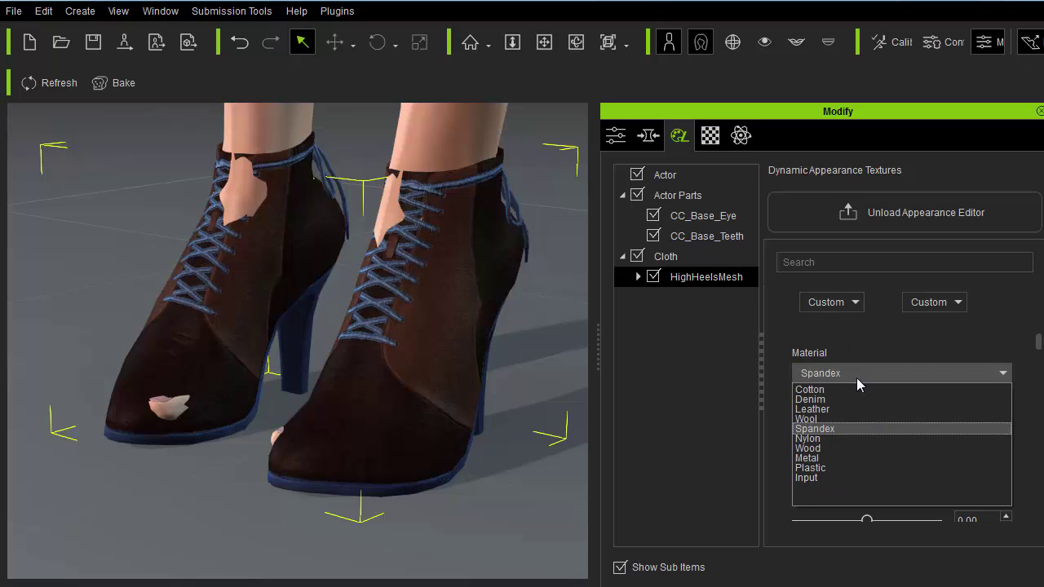
{"action": "left_click", "coordinate": [825, 469]}
{"action": "key", "text": "Up"}
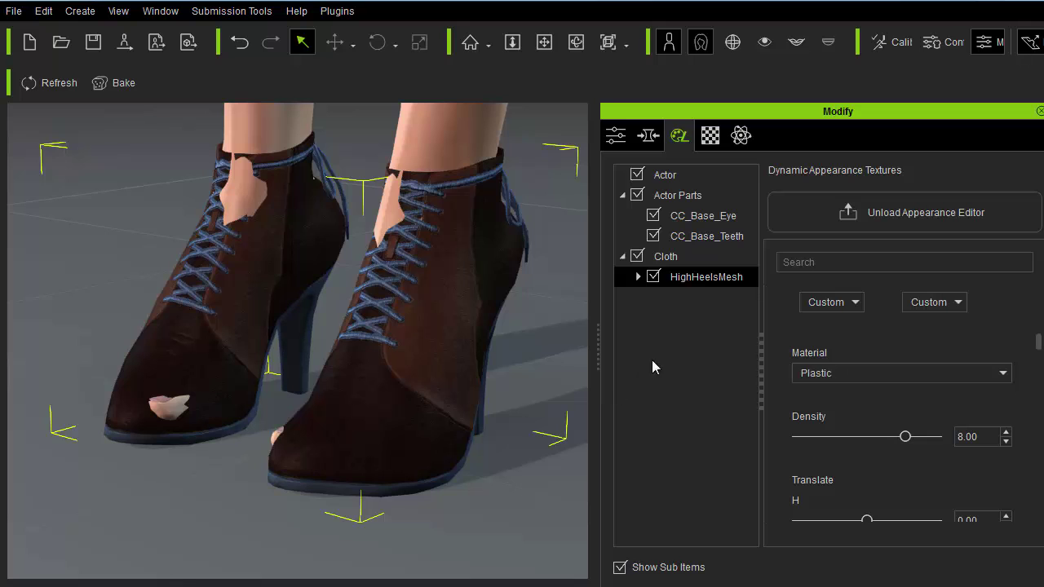
- Darken the soles and heels to a diffuse saturation of 0.24 and a diffuse lightness of 0.39
{"action": "scroll", "coordinate": [869, 417], "scroll_direction": "down", "scroll_amount": 5}
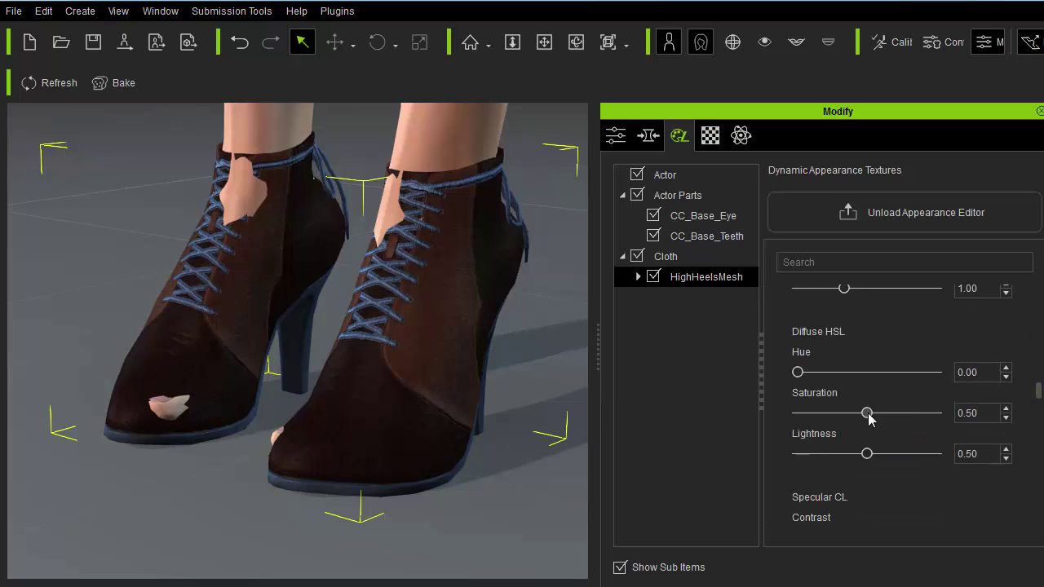
{"action": "left_click_drag", "start_coordinate": [867, 454], "coordinate": [852, 454]}
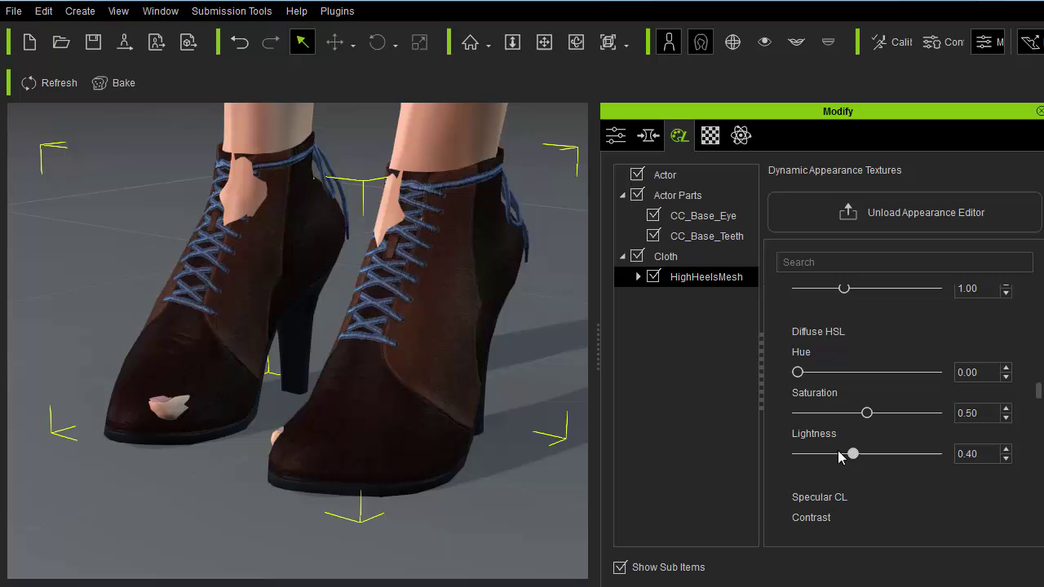
{"action": "right_click_drag", "start_coordinate": [439, 383], "coordinate": [224, 367]}
{"action": "scroll", "coordinate": [214, 380], "scroll_direction": "up", "scroll_amount": 2}
{"action": "scroll", "coordinate": [420, 369], "scroll_direction": "up", "scroll_amount": 1}
{"action": "right_click_drag", "start_coordinate": [424, 367], "coordinate": [481, 359]}
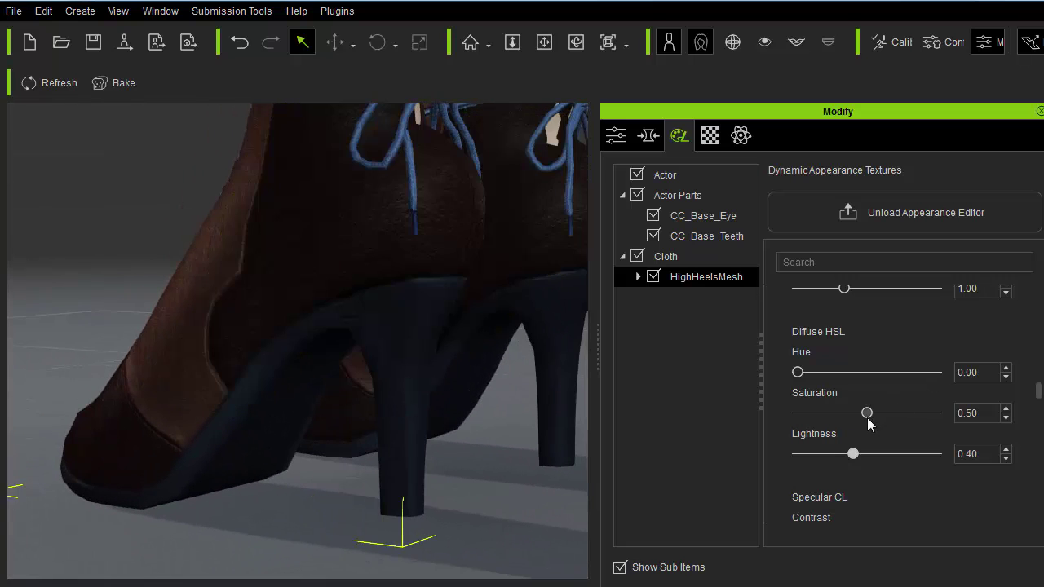
{"action": "left_click_drag", "start_coordinate": [832, 410], "coordinate": [830, 411]}
{"action": "scroll", "coordinate": [481, 381], "scroll_direction": "down", "scroll_amount": 3}
{"action": "right_click_drag", "start_coordinate": [331, 407], "coordinate": [524, 363]}
{"action": "scroll", "coordinate": [501, 345], "scroll_direction": "up", "scroll_amount": 2}
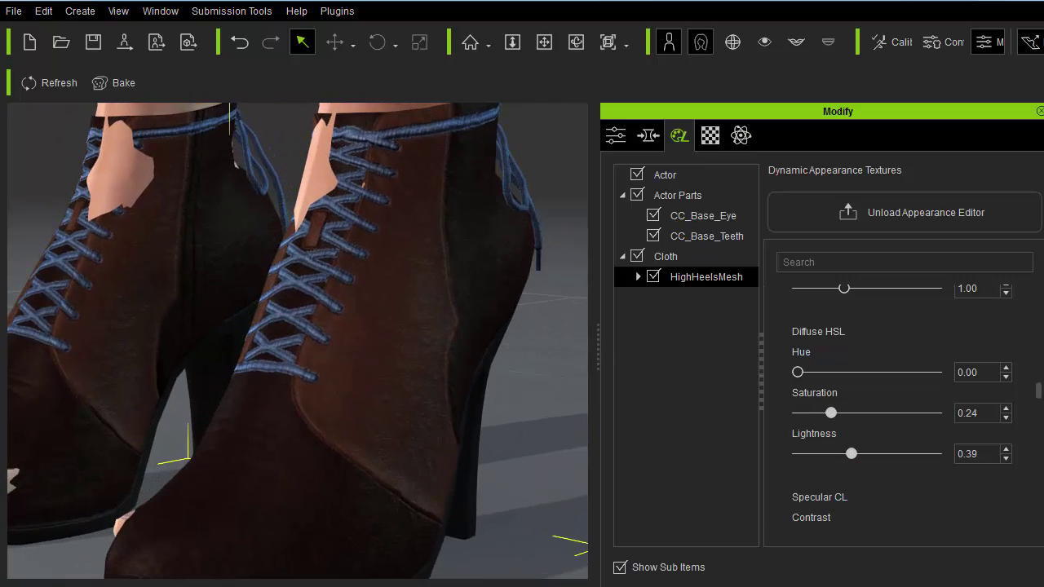
- Brighten the boots' brown side panels by raising their diffuse lightness to 0.58
{"action": "mouse_move", "coordinate": [1039, 391]}
{"action": "left_mouse_down"}
{"action": "mouse_move", "coordinate": [1042, 313]}
{"action": "mouse_move", "coordinate": [1040, 396]}
{"action": "left_mouse_up"}
{"action": "left_click", "coordinate": [936, 359]}
{"action": "left_click", "coordinate": [932, 378]}
{"action": "left_click_drag", "start_coordinate": [867, 428], "coordinate": [878, 427]}
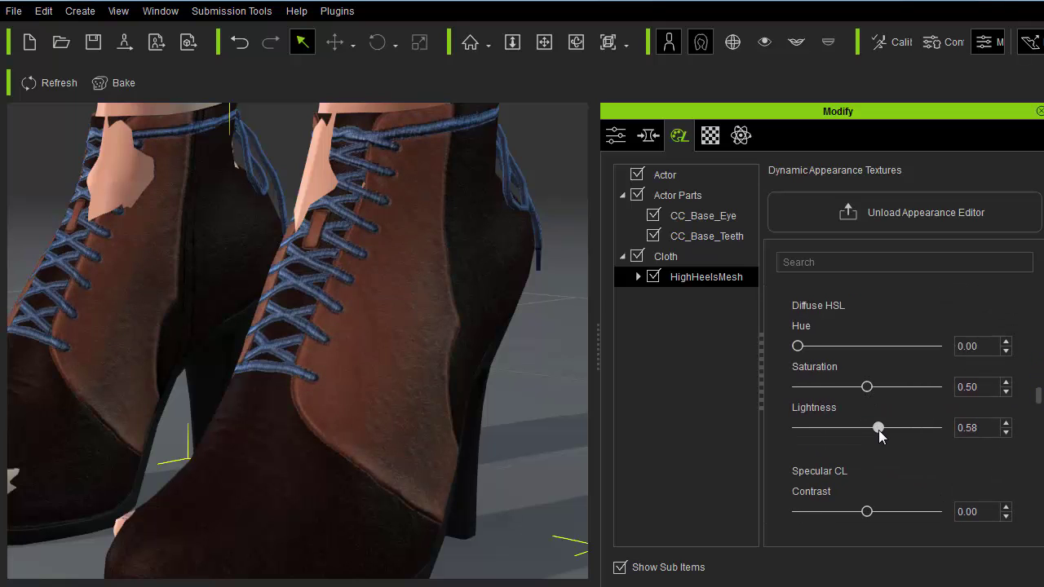
{"action": "scroll", "coordinate": [500, 384], "scroll_direction": "down", "scroll_amount": 5}
{"action": "scroll", "coordinate": [473, 419], "scroll_direction": "up", "scroll_amount": 5}
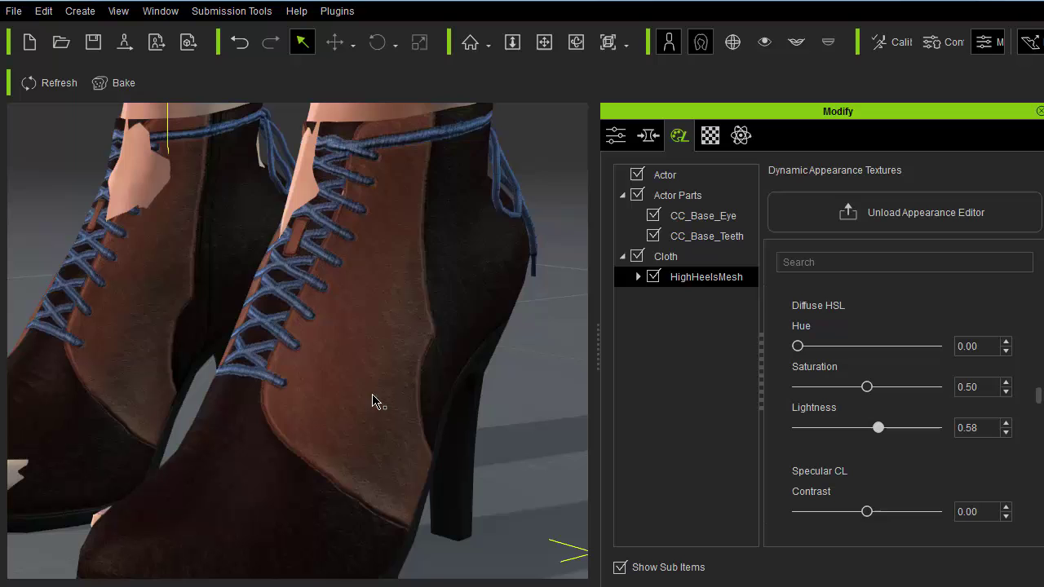
- Turn the laces near black with diffuse saturation 0.00 and diffuse lightness 0.29
{"action": "mouse_move", "coordinate": [1040, 415]}
{"action": "left_mouse_down"}
{"action": "mouse_move", "coordinate": [1037, 315]}
{"action": "mouse_move", "coordinate": [1037, 396]}
{"action": "left_mouse_up"}
{"action": "left_click", "coordinate": [929, 364]}
{"action": "left_click_drag", "start_coordinate": [867, 463], "coordinate": [842, 467]}
{"action": "scroll", "coordinate": [424, 331], "scroll_direction": "down", "scroll_amount": 5}
{"action": "right_click_drag", "start_coordinate": [424, 331], "coordinate": [155, 419]}
{"action": "scroll", "coordinate": [178, 367], "scroll_direction": "up", "scroll_amount": 3}
{"action": "right_click_drag", "start_coordinate": [178, 373], "coordinate": [221, 380]}
{"action": "scroll", "coordinate": [349, 406], "scroll_direction": "up", "scroll_amount": 3}
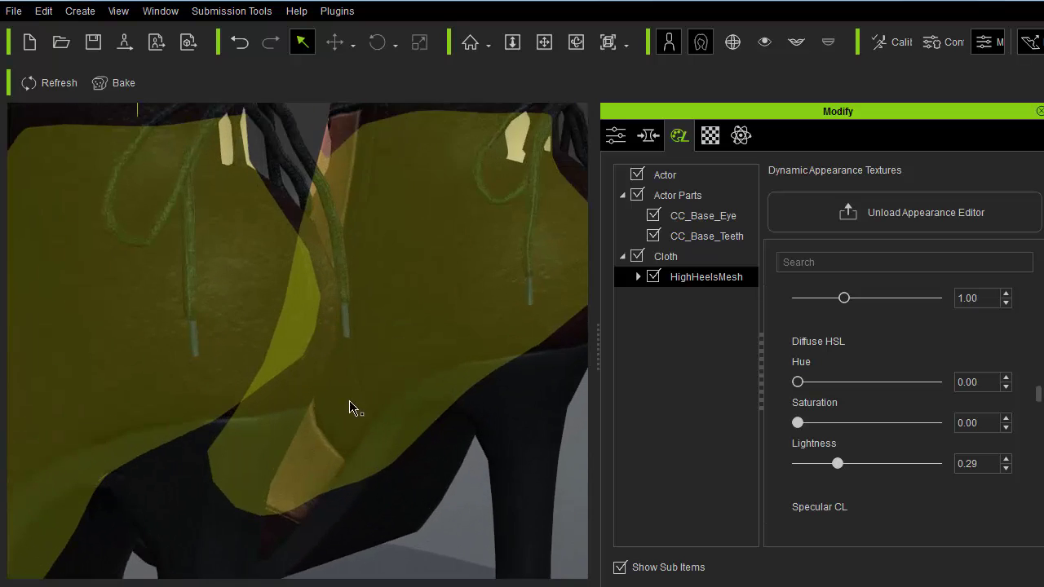
- Change the material of Fabric 3 (Blue) to Plastic
{"action": "middle_click_drag", "start_coordinate": [349, 405], "coordinate": [324, 398]}
{"action": "scroll", "coordinate": [1037, 385], "scroll_direction": "up", "scroll_amount": 10}
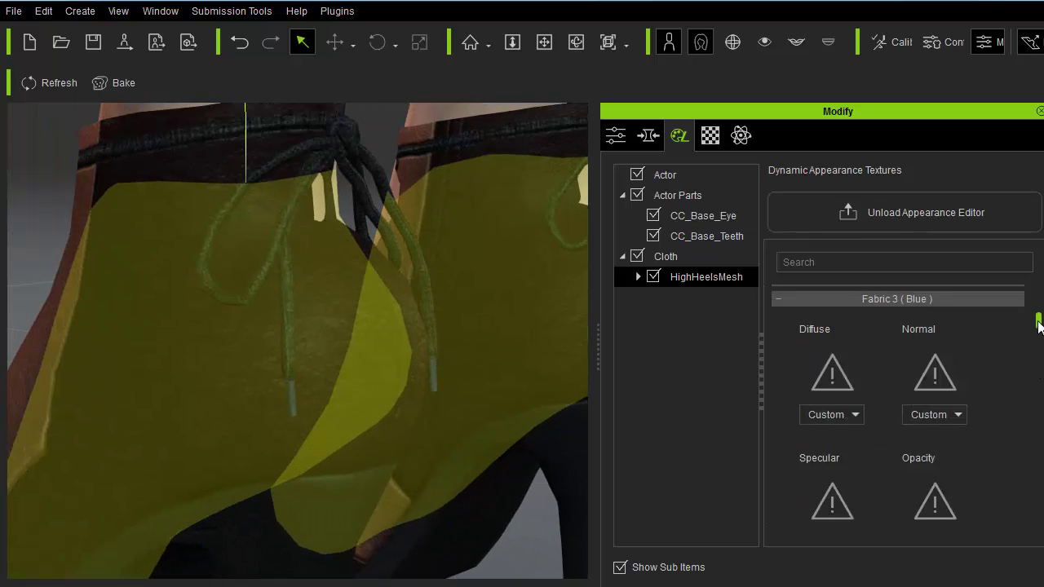
{"action": "left_click", "coordinate": [926, 380]}
{"action": "scroll", "coordinate": [1028, 317], "scroll_direction": "down", "scroll_amount": 5}
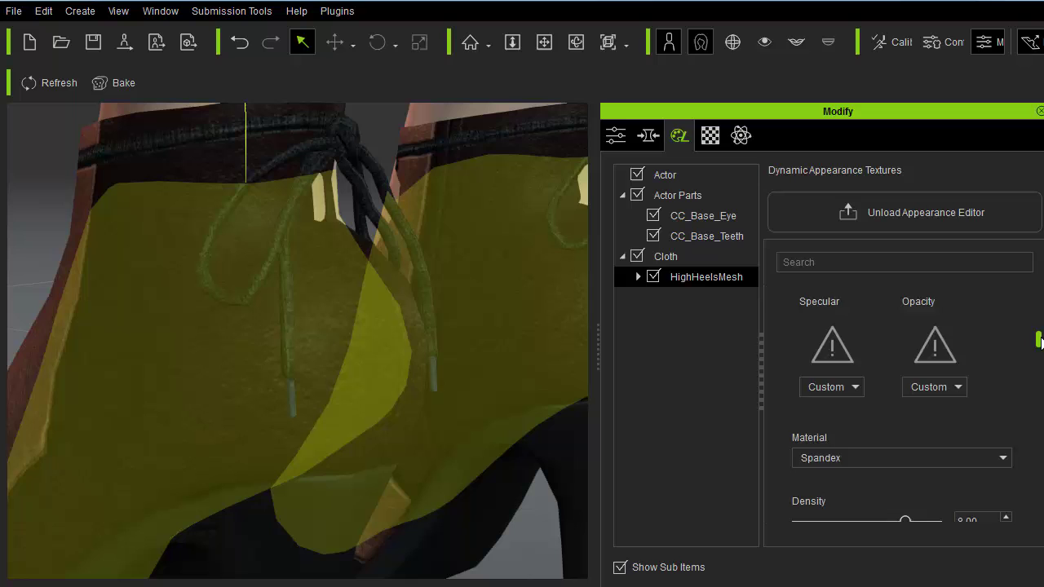
{"action": "left_click", "coordinate": [900, 380]}
{"action": "left_click", "coordinate": [842, 474]}
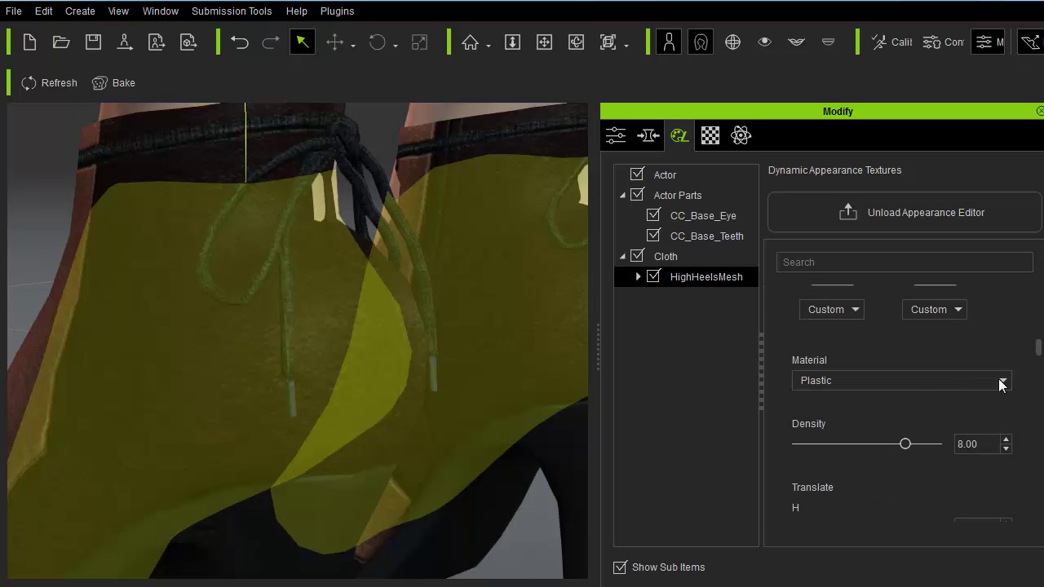
- Set the Plastic fabric's diffuse lightness to 0.37 and its specular lightness to 1.00
{"action": "left_click_drag", "start_coordinate": [1038, 349], "coordinate": [1031, 395]}
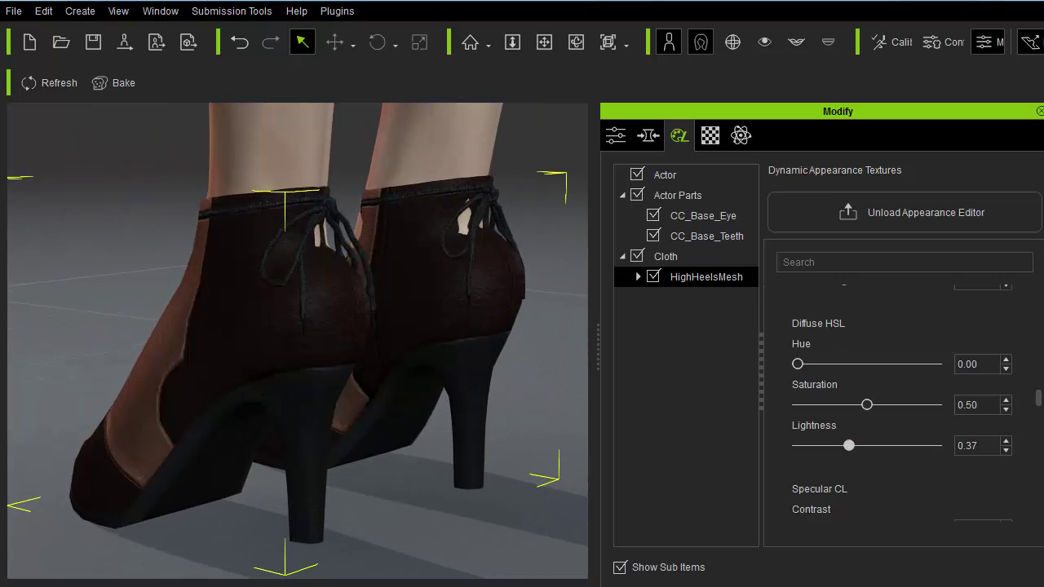
{"action": "left_click_drag", "start_coordinate": [1037, 399], "coordinate": [1039, 417]}
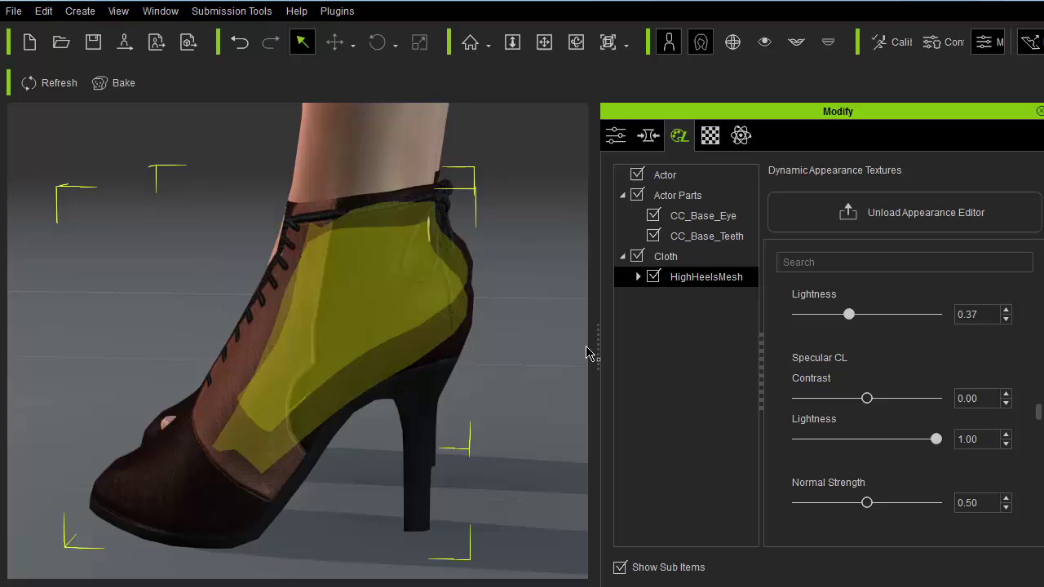
{"action": "scroll", "coordinate": [526, 360], "scroll_direction": "down", "scroll_amount": 2}
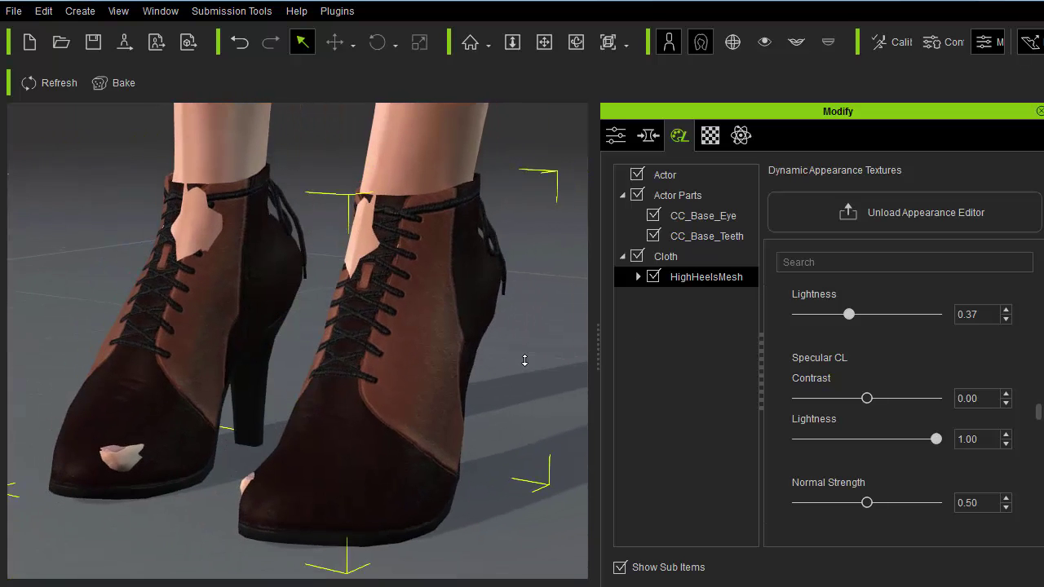
{"action": "right_click_drag", "start_coordinate": [541, 375], "coordinate": [550, 362]}
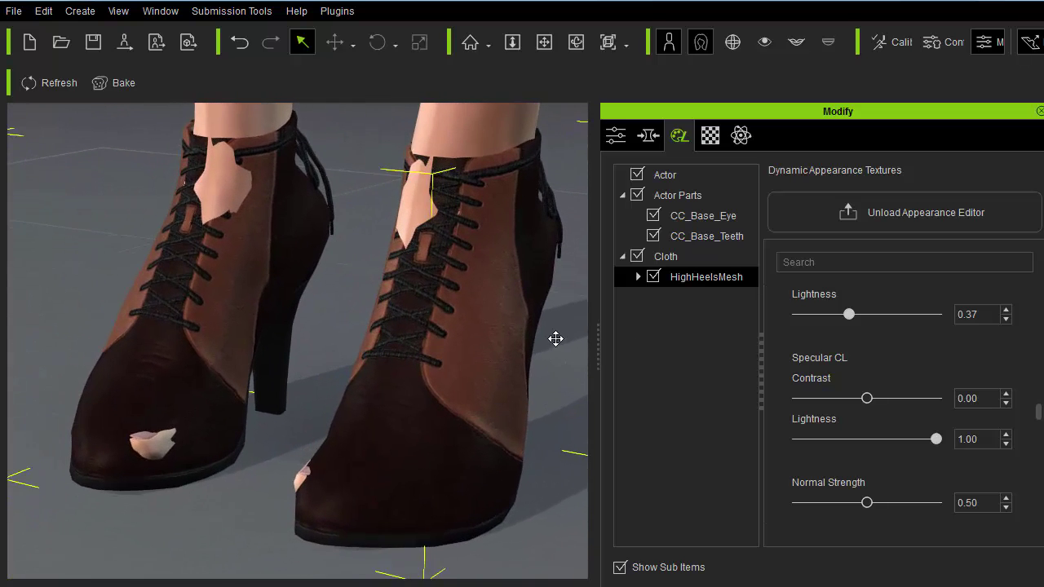
- Make the boots shinier by setting the mesh material's Specular to 281 and Glossiness to 15
{"action": "left_click", "coordinate": [712, 135]}
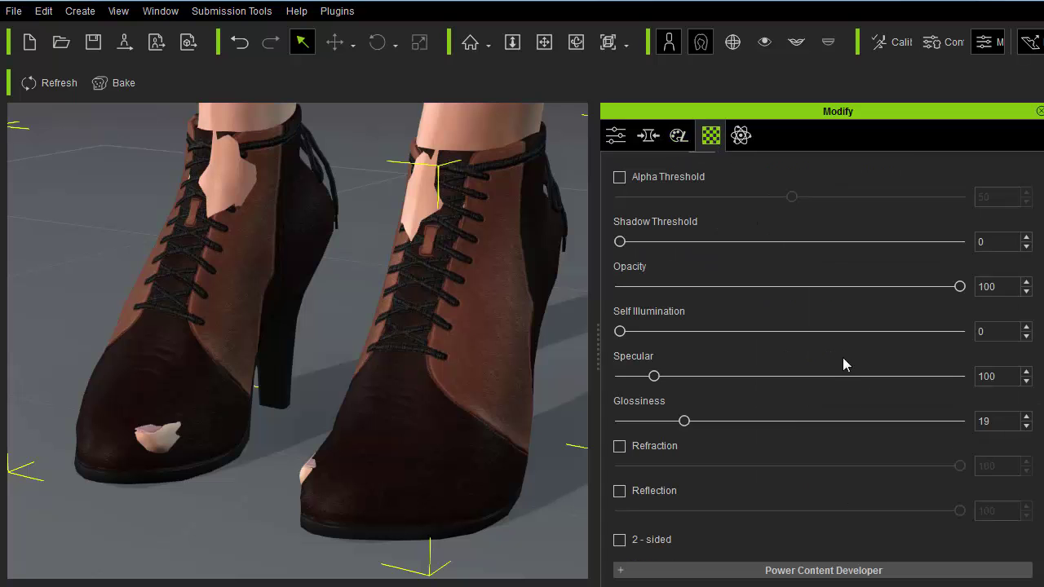
{"action": "left_click_drag", "start_coordinate": [657, 379], "coordinate": [705, 379]}
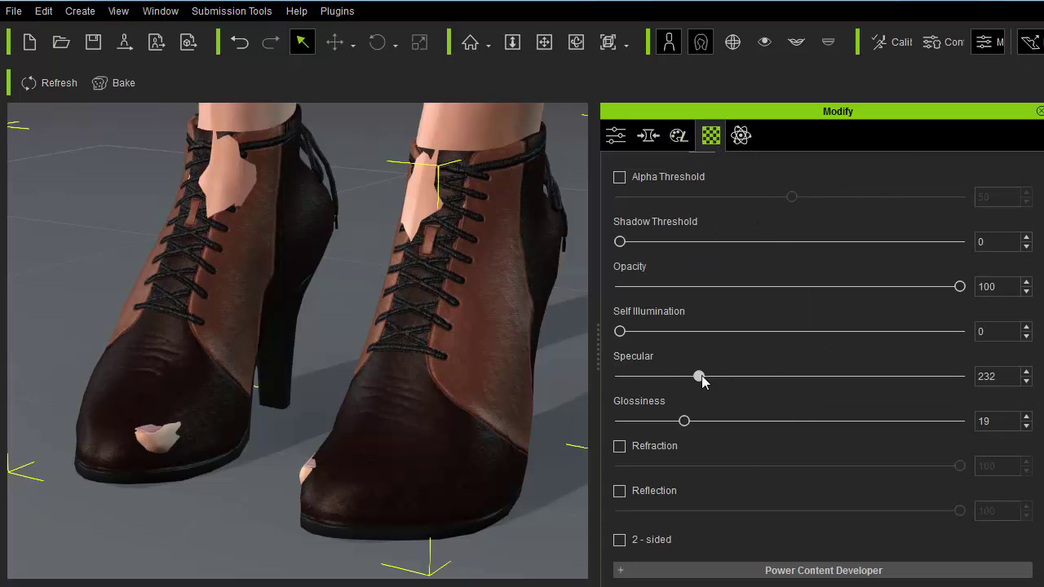
{"action": "left_click_drag", "start_coordinate": [700, 422], "coordinate": [673, 422]}
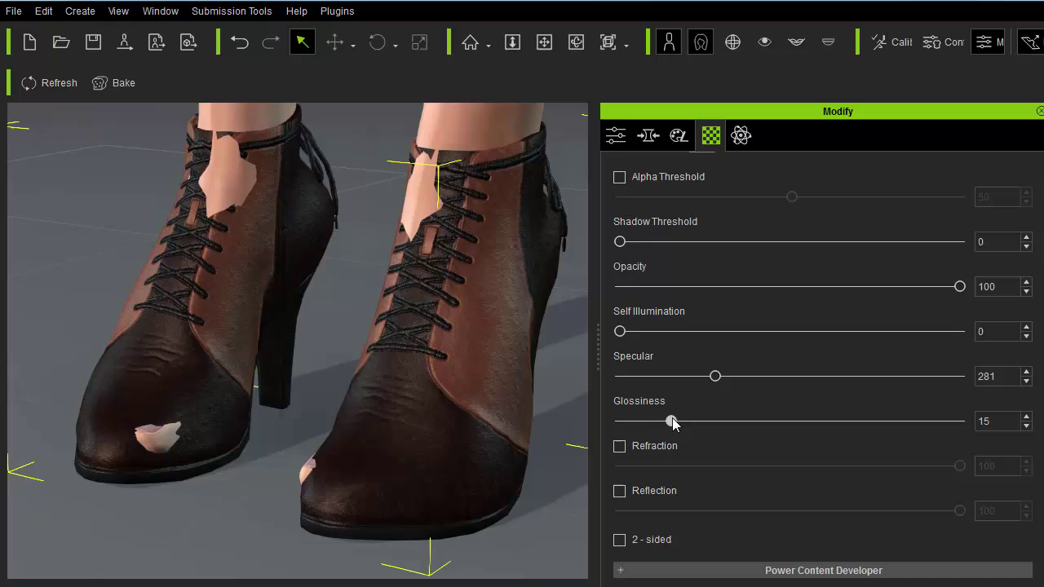
{"action": "scroll", "coordinate": [466, 280], "scroll_direction": "down", "scroll_amount": 5}
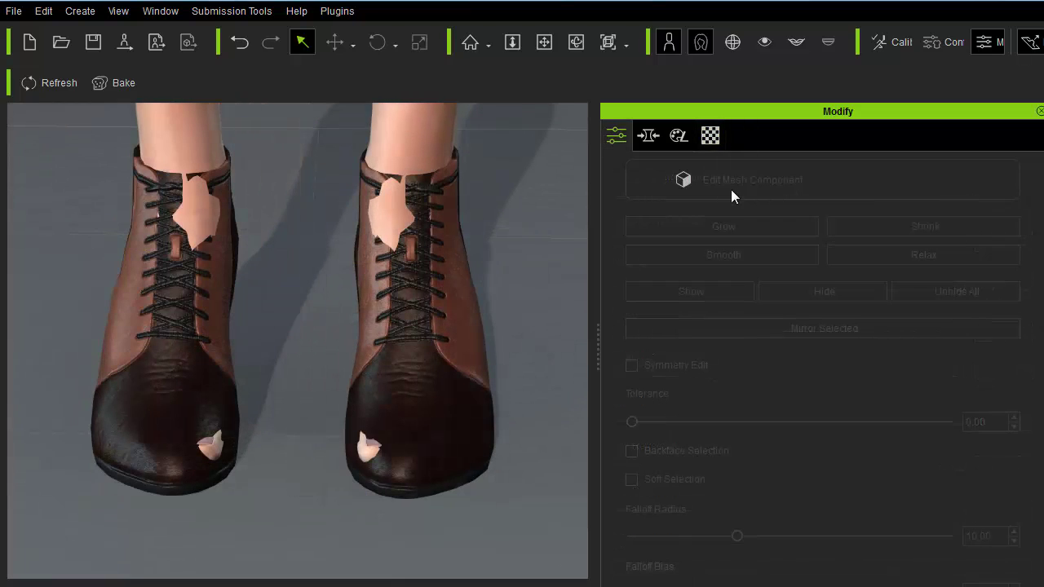
- Select the boots, start editing their mesh component and show the Auto Hide Mesh settings for the Foot body part
{"action": "left_click", "coordinate": [471, 326]}
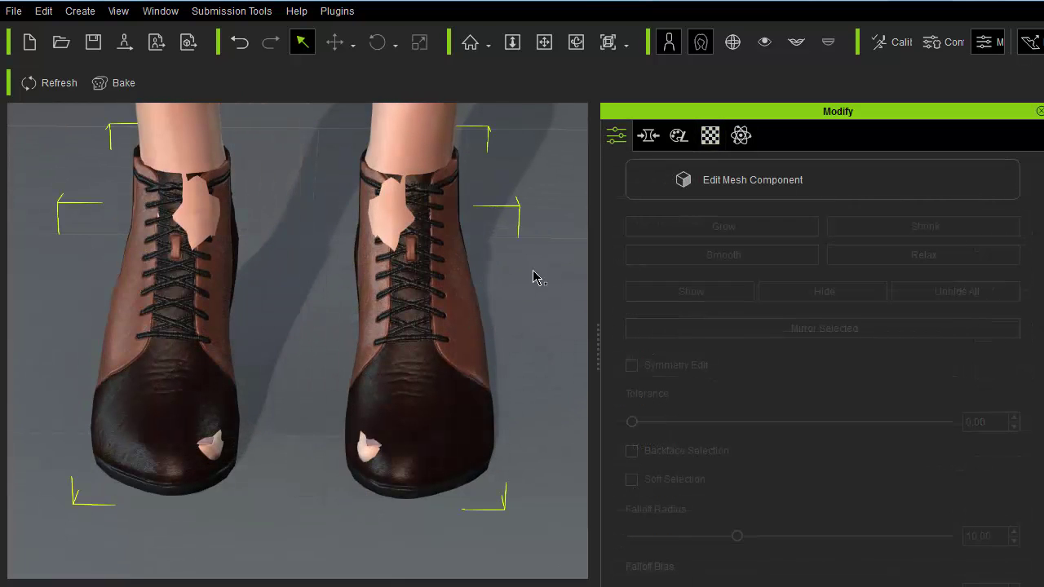
{"action": "left_click", "coordinate": [704, 184]}
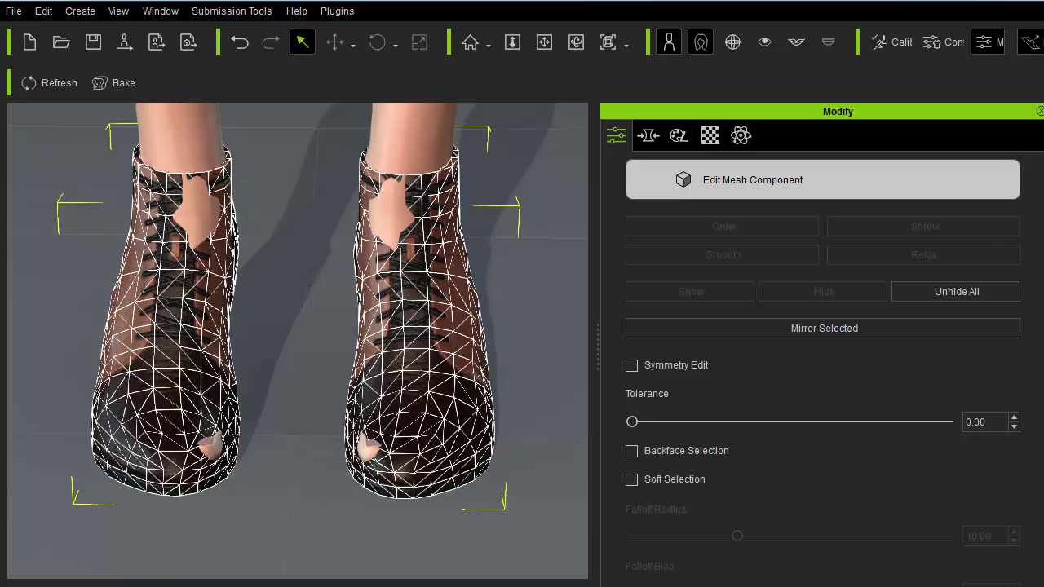
{"action": "left_click_drag", "start_coordinate": [1041, 269], "coordinate": [1041, 453]}
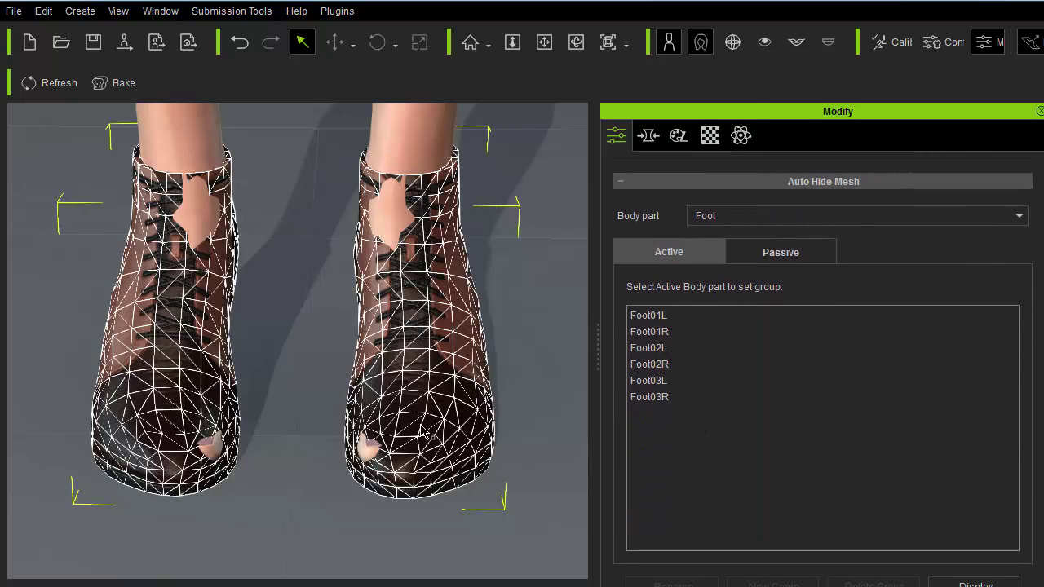
- Choose Foot02L as the active body part for the auto-hide group
{"action": "scroll", "coordinate": [425, 437], "scroll_direction": "up", "scroll_amount": 6}
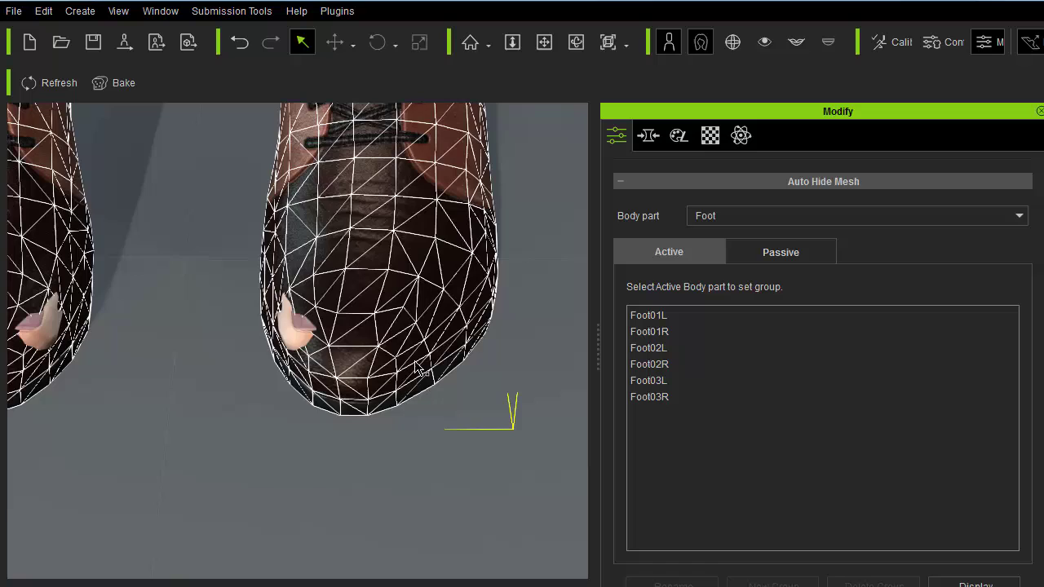
{"action": "scroll", "coordinate": [419, 369], "scroll_direction": "up", "scroll_amount": 3}
{"action": "left_click", "coordinate": [709, 349]}
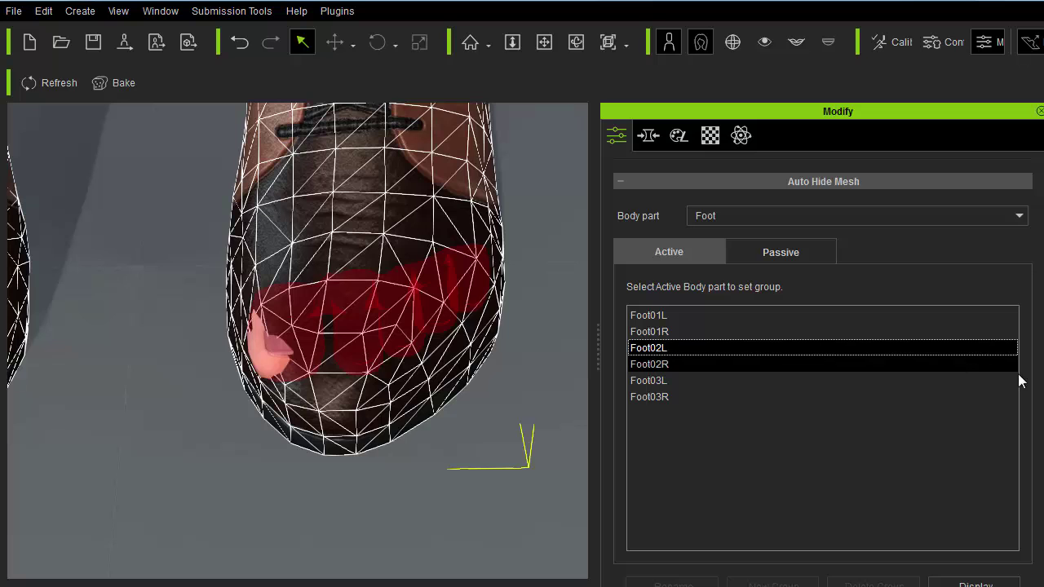
{"action": "scroll", "coordinate": [674, 342], "scroll_direction": "down", "scroll_amount": 2}
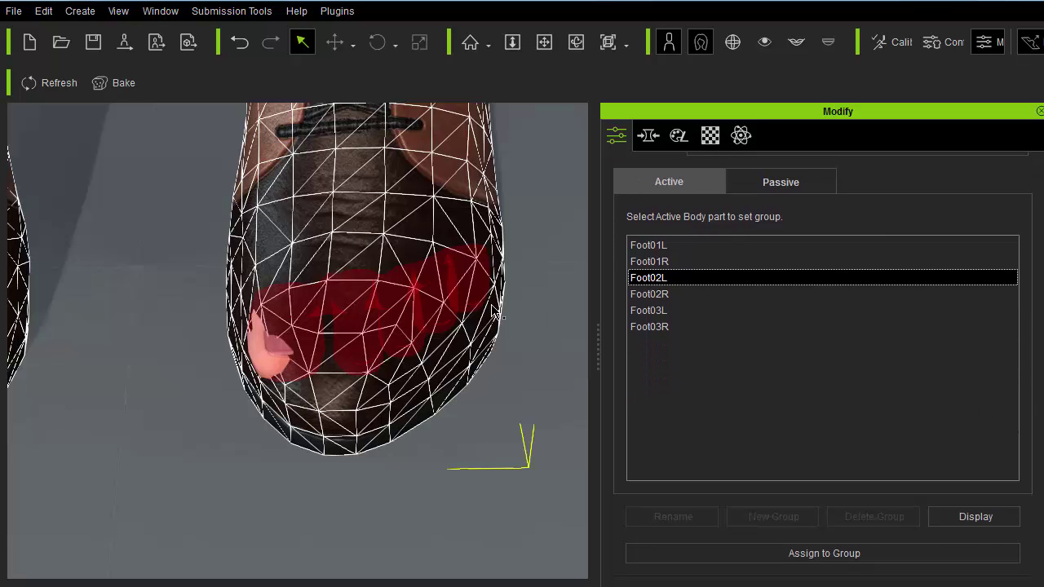
- Select the mesh faces around the left boot's toe cap that cover the highlighted toes
{"action": "right_click_drag", "start_coordinate": [425, 306], "coordinate": [430, 413]}
{"action": "right_click_drag", "start_coordinate": [304, 310], "coordinate": [223, 397]}
{"action": "left_click_drag", "start_coordinate": [203, 546], "coordinate": [518, 320]}
{"action": "right_click_drag", "start_coordinate": [511, 302], "coordinate": [198, 336]}
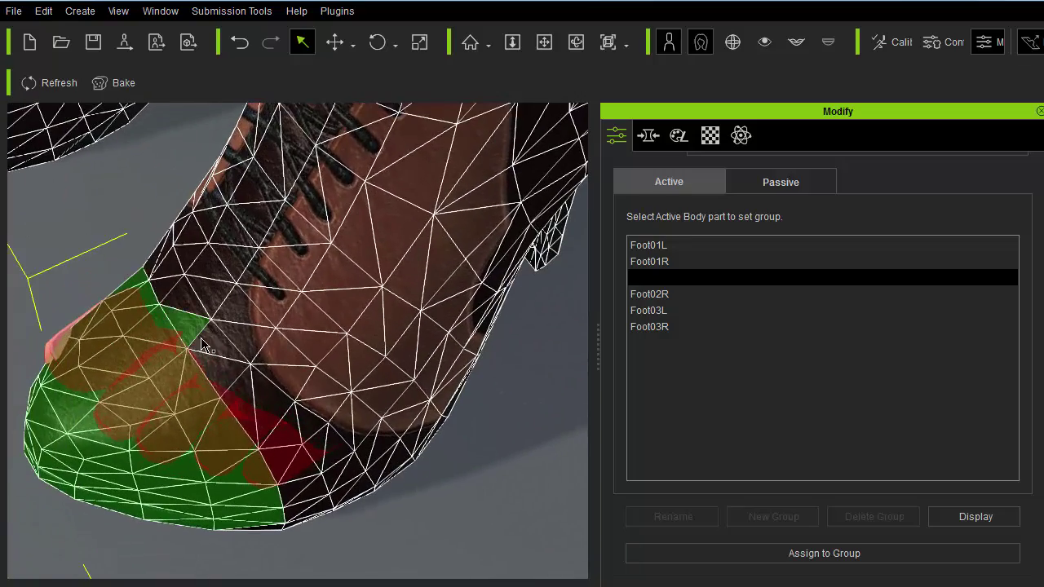
- Extend the face selection across the outer side of the left boot's toe area to cover the highlighted Foot02L region
{"action": "right_click_drag", "start_coordinate": [275, 366], "coordinate": [187, 256]}
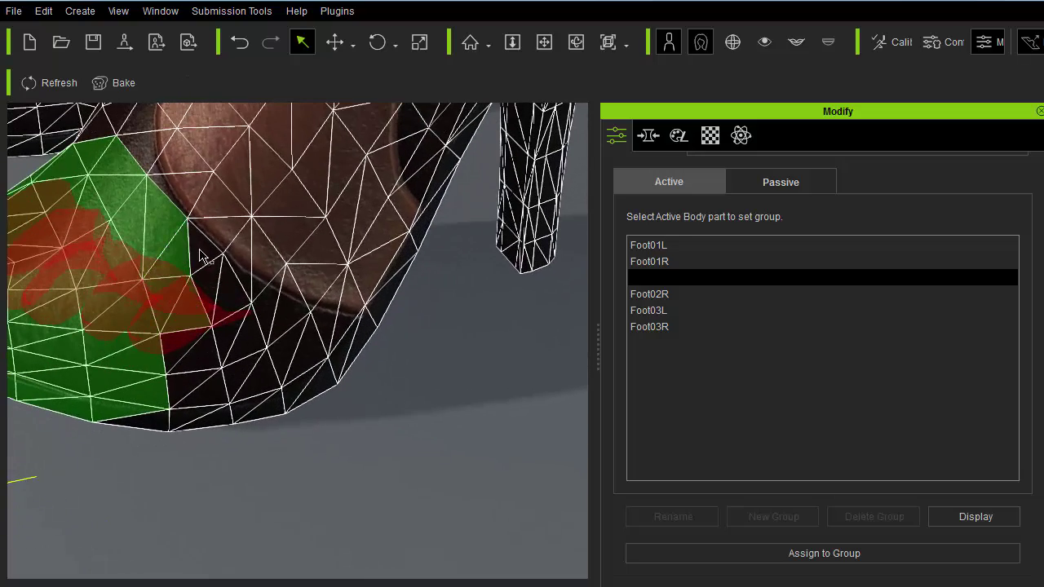
{"action": "left_click", "coordinate": [231, 273]}
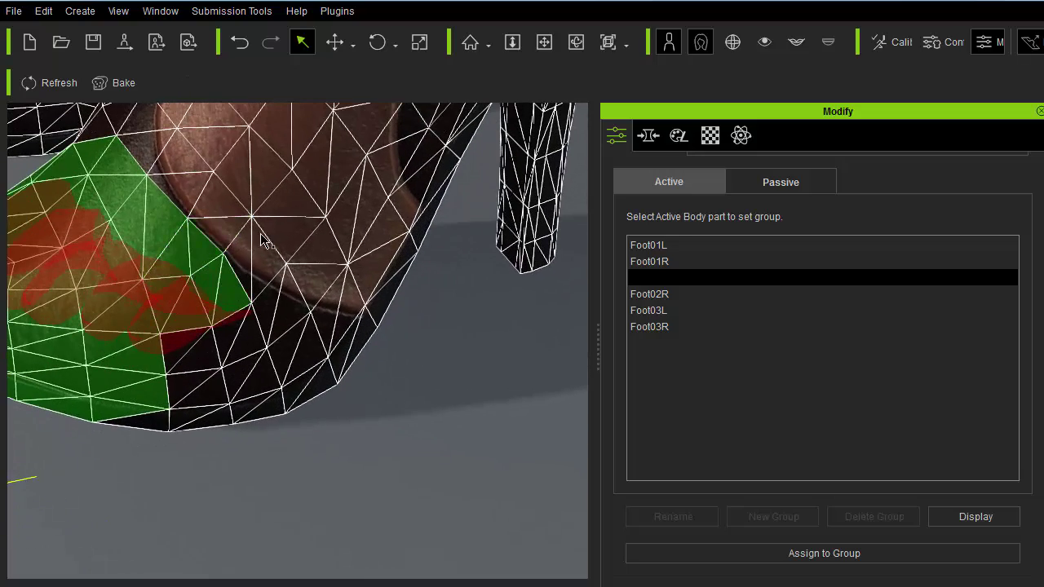
{"action": "right_click_drag", "start_coordinate": [222, 241], "coordinate": [239, 335]}
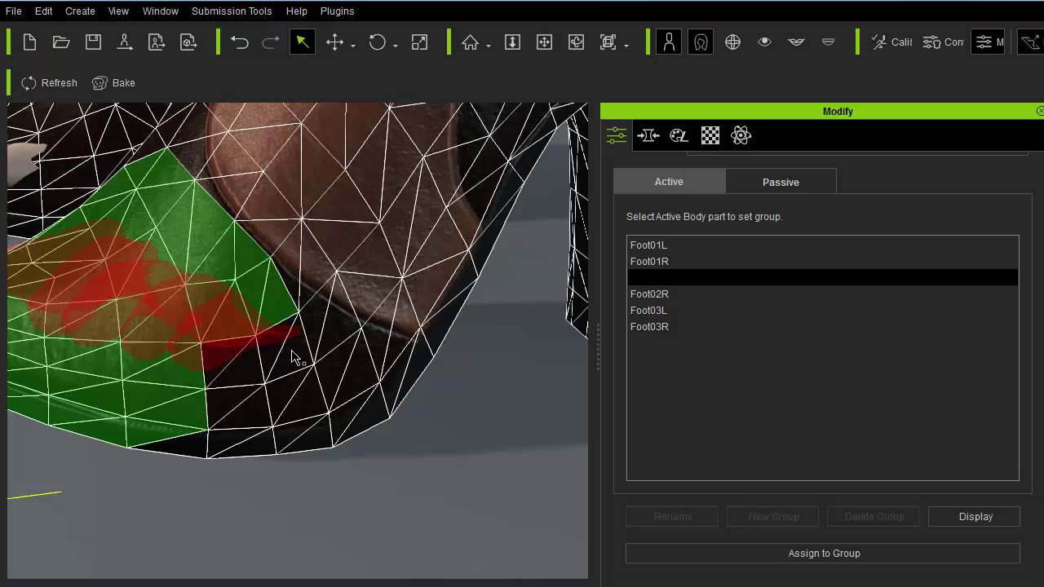
{"action": "right_click_drag", "start_coordinate": [300, 310], "coordinate": [244, 331]}
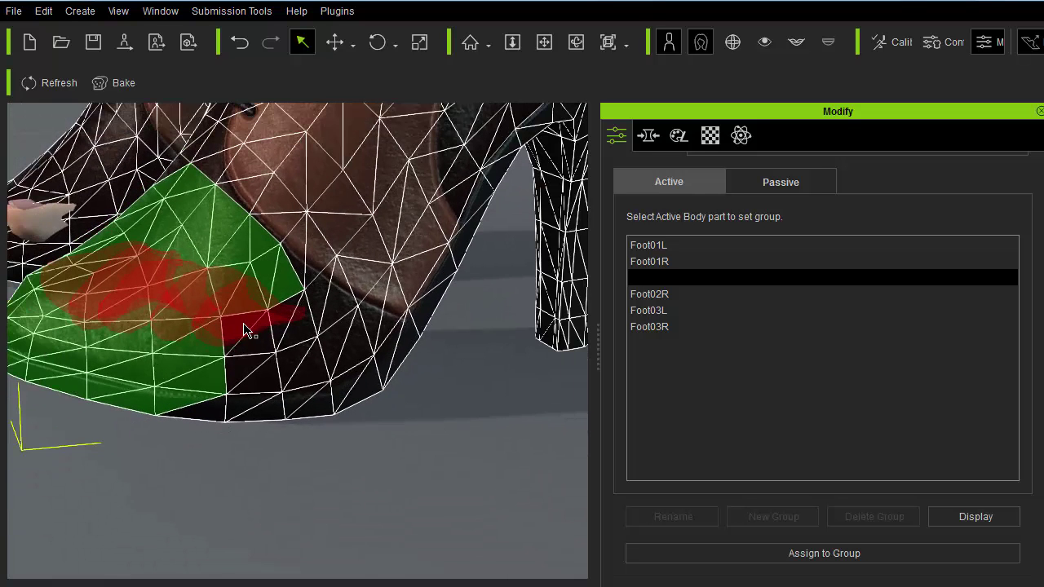
{"action": "mouse_move", "coordinate": [266, 336]}
{"action": "left_mouse_down"}
{"action": "mouse_move", "coordinate": [279, 349]}
{"action": "mouse_move", "coordinate": [272, 408]}
{"action": "mouse_move", "coordinate": [211, 419]}
{"action": "left_mouse_up"}
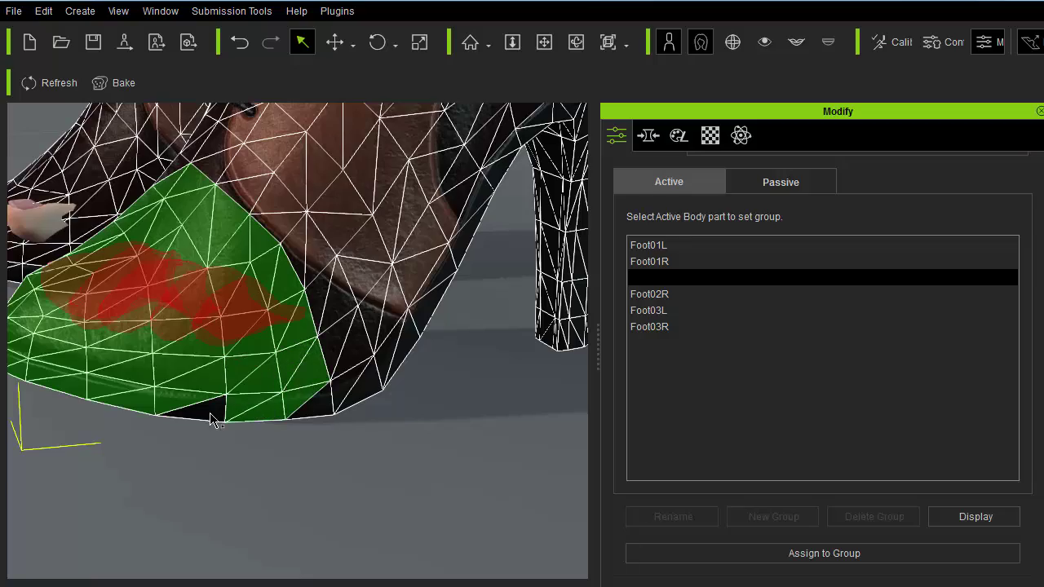
- Add the faces on the left boot's sole beneath the highlighted toes to the selection
{"action": "right_click_drag", "start_coordinate": [342, 294], "coordinate": [198, 272]}
{"action": "left_click_drag", "start_coordinate": [197, 271], "coordinate": [131, 330]}
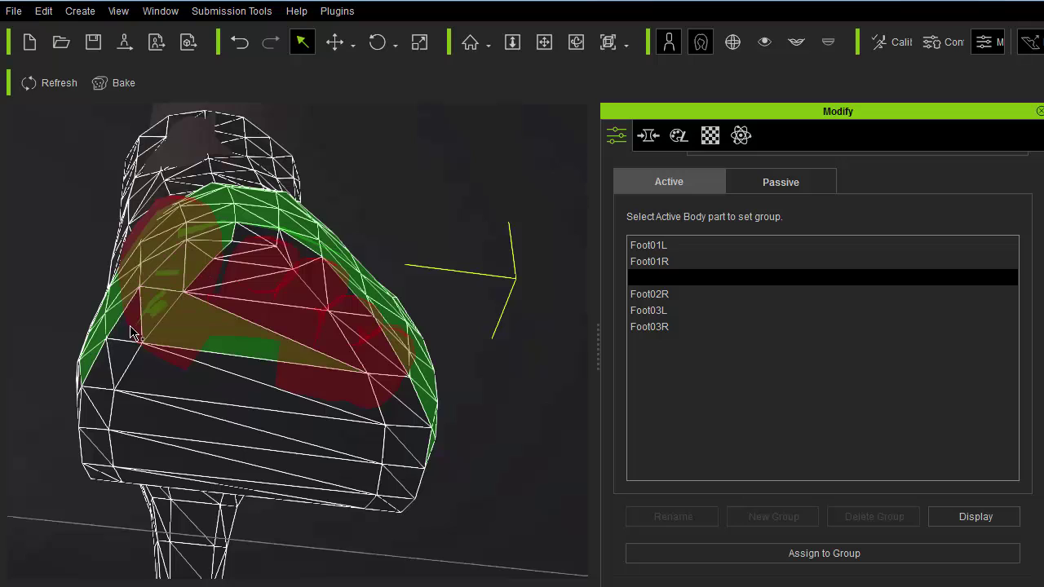
{"action": "mouse_move", "coordinate": [155, 375]}
{"action": "left_mouse_down"}
{"action": "mouse_move", "coordinate": [261, 375]}
{"action": "mouse_move", "coordinate": [302, 326]}
{"action": "mouse_move", "coordinate": [260, 287]}
{"action": "mouse_move", "coordinate": [257, 268]}
{"action": "left_mouse_up"}
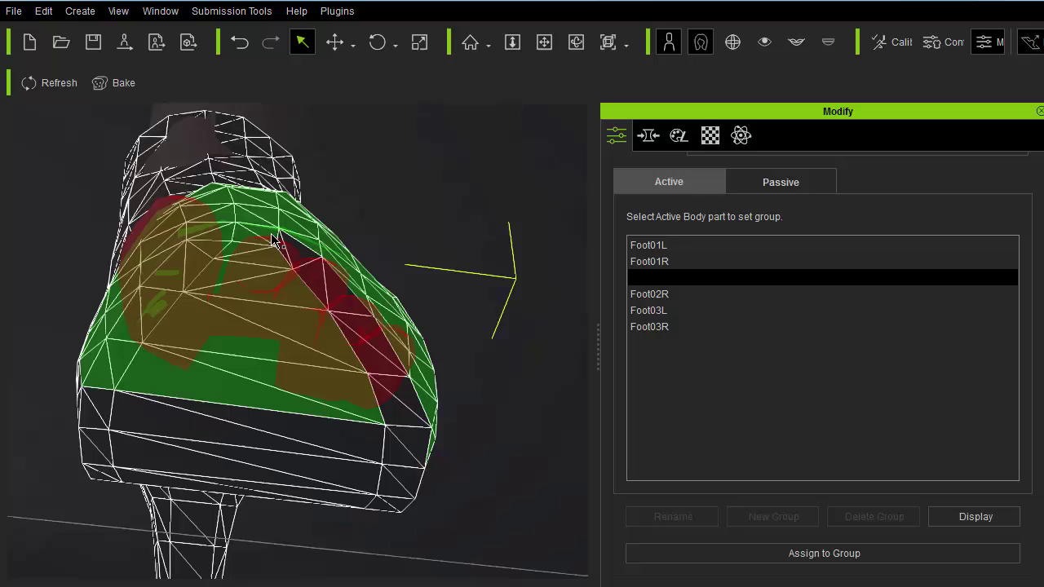
{"action": "left_click_drag", "start_coordinate": [331, 299], "coordinate": [379, 365]}
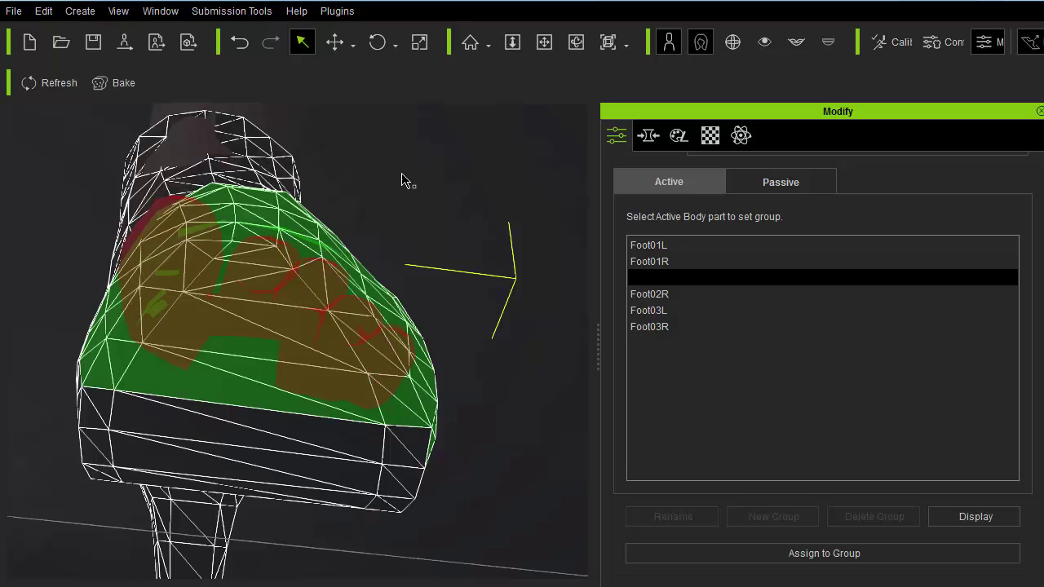
- Deselect the extra faces above the toe area near the lower laces on the left boot's front
{"action": "right_click_drag", "start_coordinate": [401, 180], "coordinate": [340, 497]}
{"action": "middle_click_drag", "start_coordinate": [292, 393], "coordinate": [300, 218]}
{"action": "right_click_drag", "start_coordinate": [318, 351], "coordinate": [234, 236]}
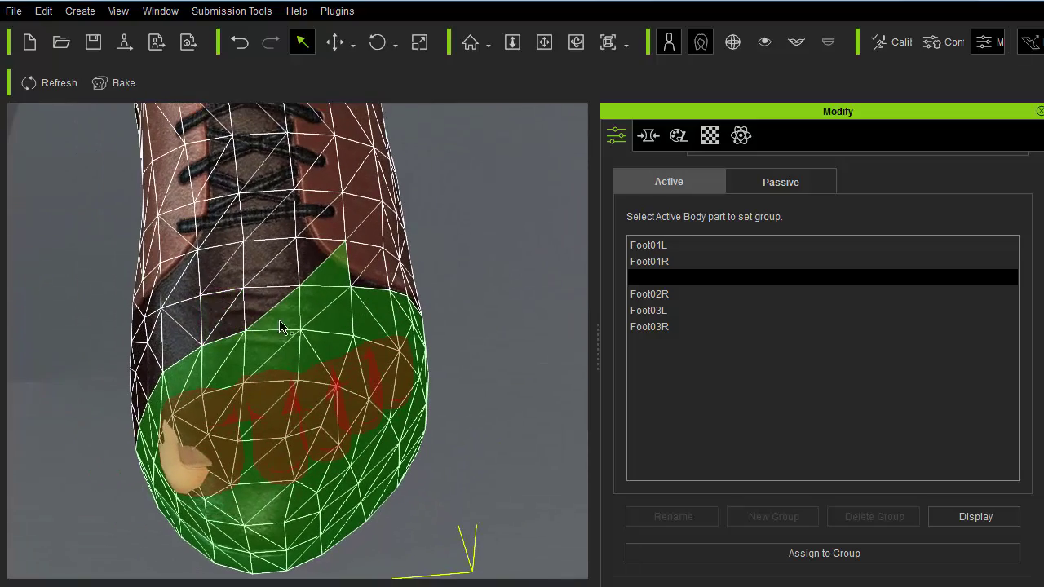
{"action": "mouse_move", "coordinate": [279, 327]}
{"action": "left_mouse_down"}
{"action": "mouse_move", "coordinate": [324, 303]}
{"action": "mouse_move", "coordinate": [344, 272]}
{"action": "left_mouse_up"}
- Assign the selected toe faces to the Foot02L group, and clear the face selection
{"action": "right_click_drag", "start_coordinate": [217, 213], "coordinate": [236, 245]}
{"action": "scroll", "coordinate": [377, 328], "scroll_direction": "down", "scroll_amount": 4}
{"action": "middle_click_drag", "start_coordinate": [314, 304], "coordinate": [383, 302]}
{"action": "right_click_drag", "start_coordinate": [381, 300], "coordinate": [252, 235]}
{"action": "scroll", "coordinate": [350, 305], "scroll_direction": "up", "scroll_amount": 4}
{"action": "scroll", "coordinate": [252, 235], "scroll_direction": "down", "scroll_amount": 2}
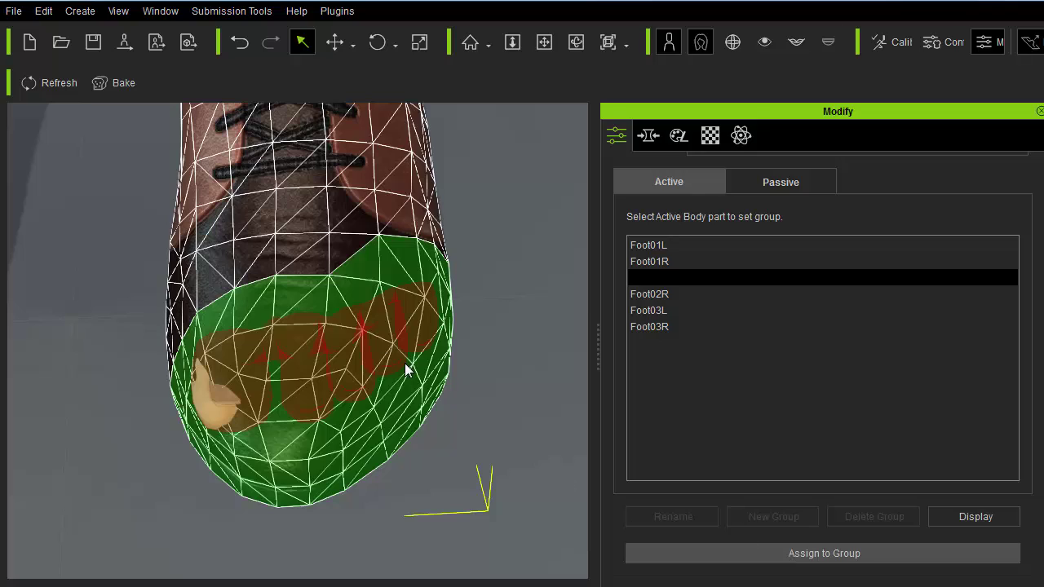
{"action": "left_click", "coordinate": [529, 276]}
- Switch the Auto Hide Mesh body part to Leg with the left boot's ankle in view
{"action": "scroll", "coordinate": [510, 282], "scroll_direction": "down", "scroll_amount": 5}
{"action": "left_click_drag", "start_coordinate": [510, 282], "coordinate": [513, 368], "text": "alt"}
{"action": "right_click_drag", "start_coordinate": [513, 368], "coordinate": [468, 217], "text": "alt"}
{"action": "scroll", "coordinate": [468, 217], "scroll_direction": "up", "scroll_amount": 3}
{"action": "scroll", "coordinate": [469, 217], "scroll_direction": "down", "scroll_amount": 2}
{"action": "left_click_drag", "start_coordinate": [473, 210], "coordinate": [470, 395], "text": "alt"}
{"action": "right_click_drag", "start_coordinate": [470, 395], "coordinate": [445, 336], "text": "alt"}
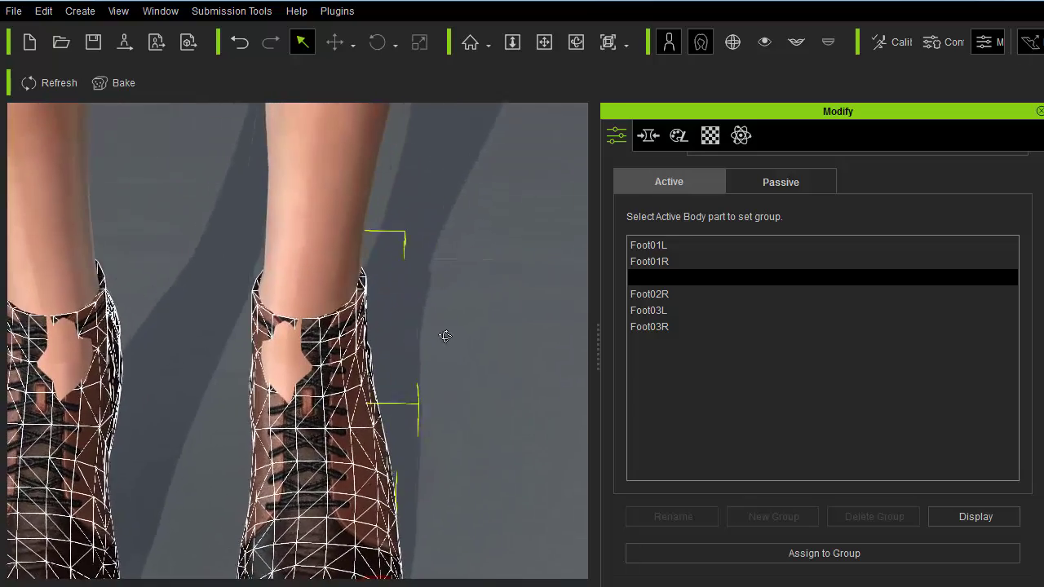
{"action": "scroll", "coordinate": [444, 336], "scroll_direction": "up", "scroll_amount": 3}
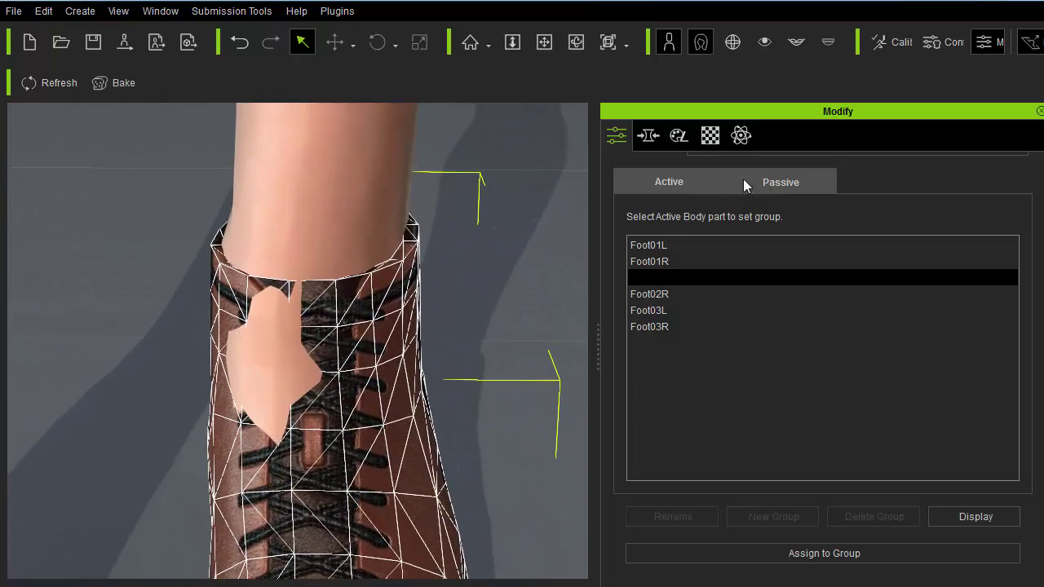
{"action": "scroll", "coordinate": [1000, 277], "scroll_direction": "up", "scroll_amount": 2}
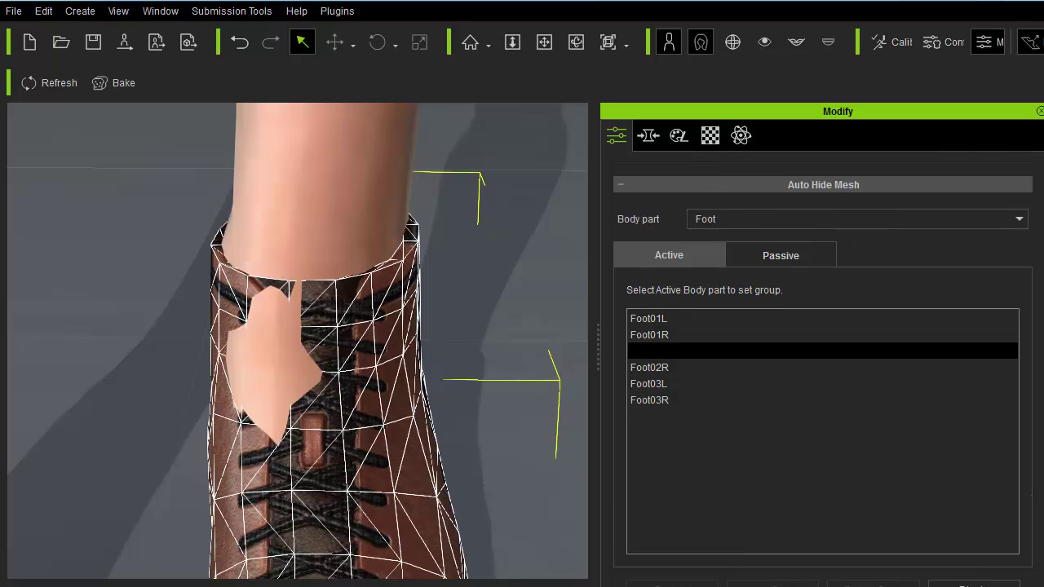
{"action": "scroll", "coordinate": [739, 276], "scroll_direction": "up", "scroll_amount": 1}
{"action": "left_click", "coordinate": [730, 271]}
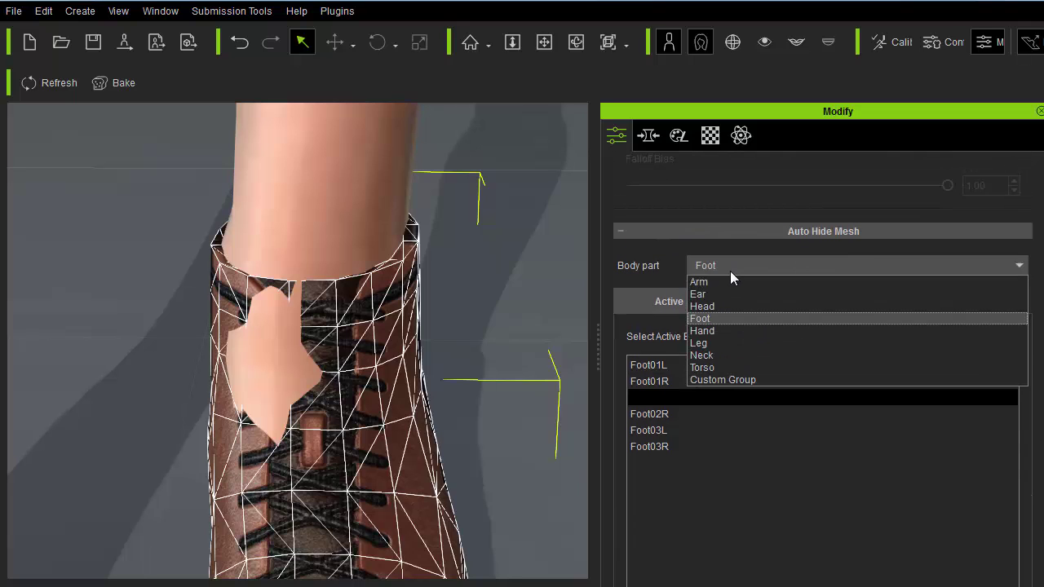
{"action": "left_click", "coordinate": [722, 343]}
- Choose Leg06L as the active body part and examine the highlighted area around the left boot's ankle
{"action": "scroll", "coordinate": [666, 254], "scroll_direction": "down", "scroll_amount": 2}
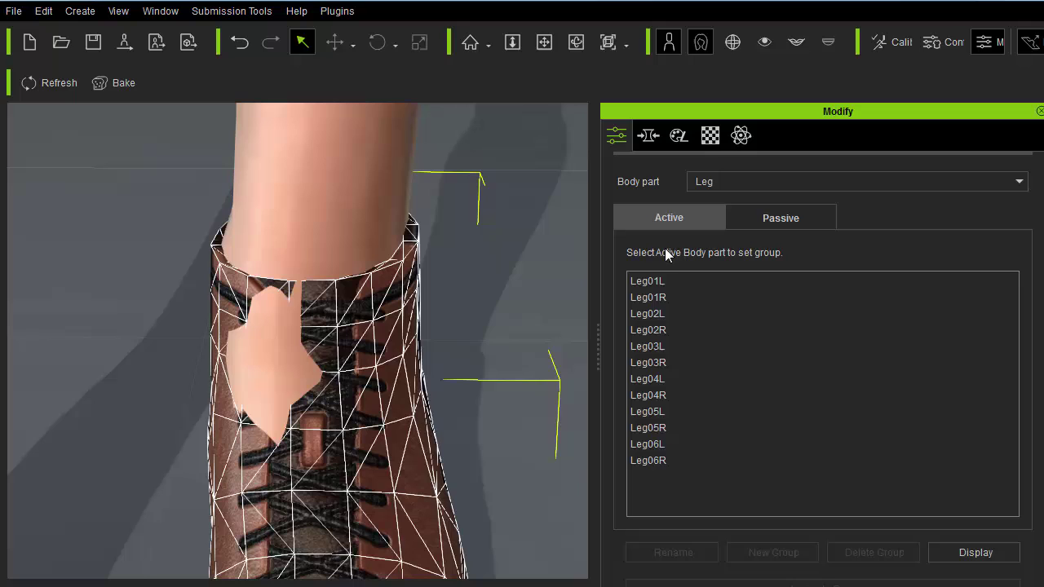
{"action": "left_click_drag", "start_coordinate": [664, 278], "coordinate": [677, 443]}
{"action": "scroll", "coordinate": [481, 301], "scroll_direction": "down", "scroll_amount": 3}
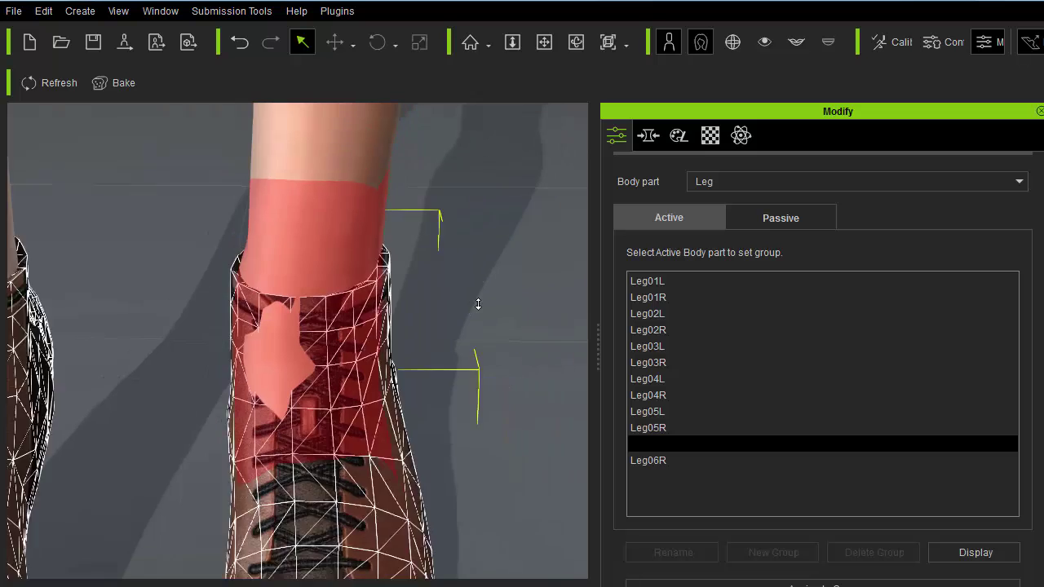
{"action": "right_click_drag", "start_coordinate": [461, 340], "coordinate": [449, 338]}
{"action": "scroll", "coordinate": [451, 339], "scroll_direction": "up", "scroll_amount": 1}
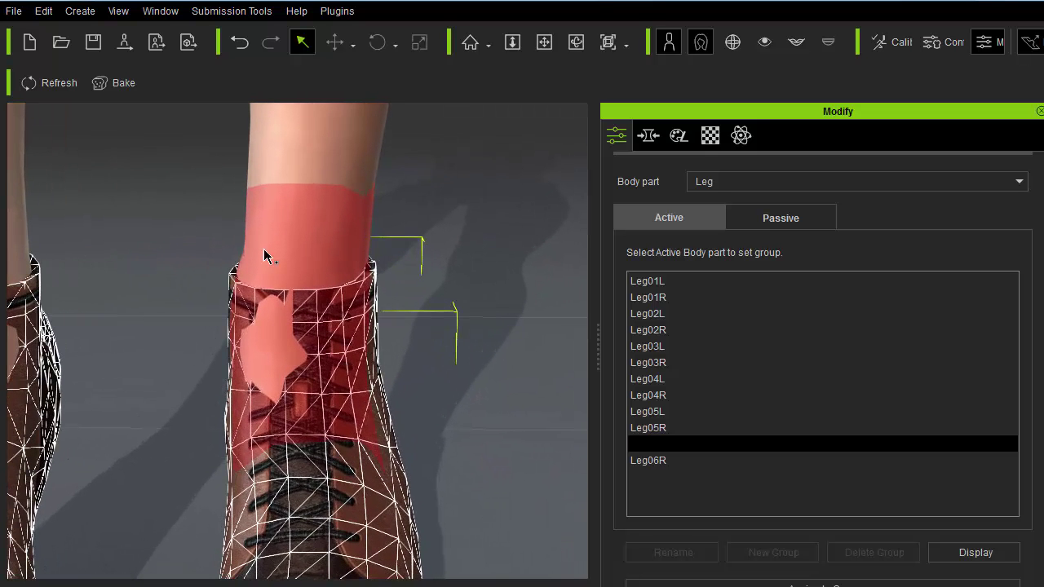
{"action": "scroll", "coordinate": [460, 240], "scroll_direction": "down", "scroll_amount": 1}
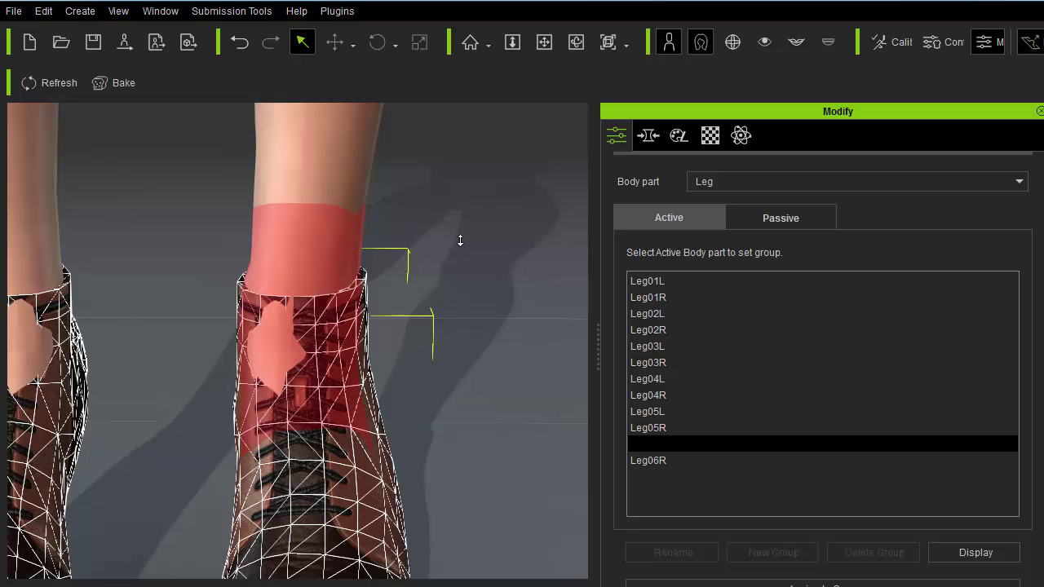
{"action": "scroll", "coordinate": [461, 232], "scroll_direction": "up", "scroll_amount": 3}
{"action": "middle_click_drag", "start_coordinate": [469, 235], "coordinate": [503, 228]}
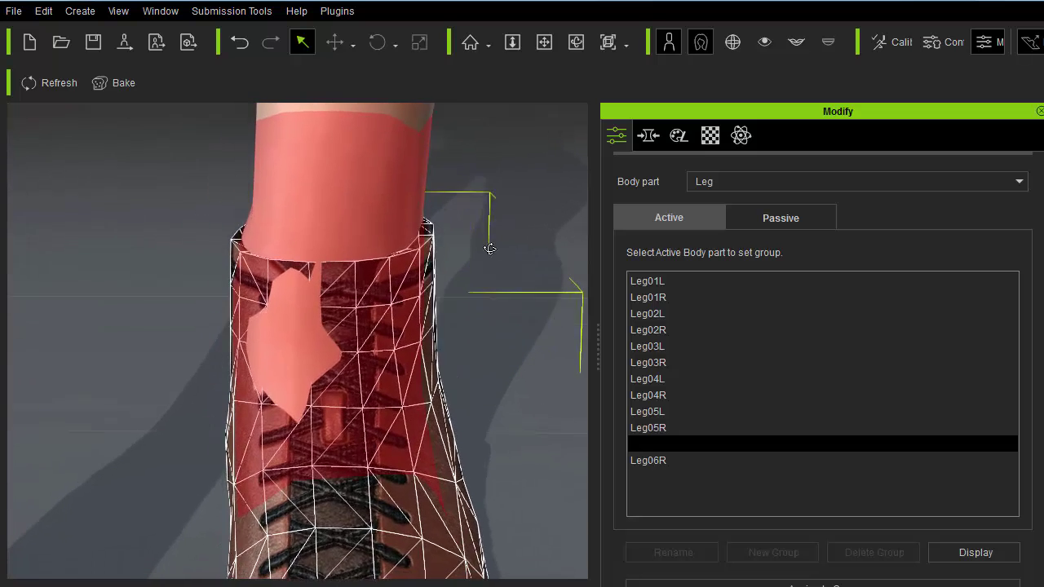
{"action": "scroll", "coordinate": [490, 256], "scroll_direction": "up", "scroll_amount": 3}
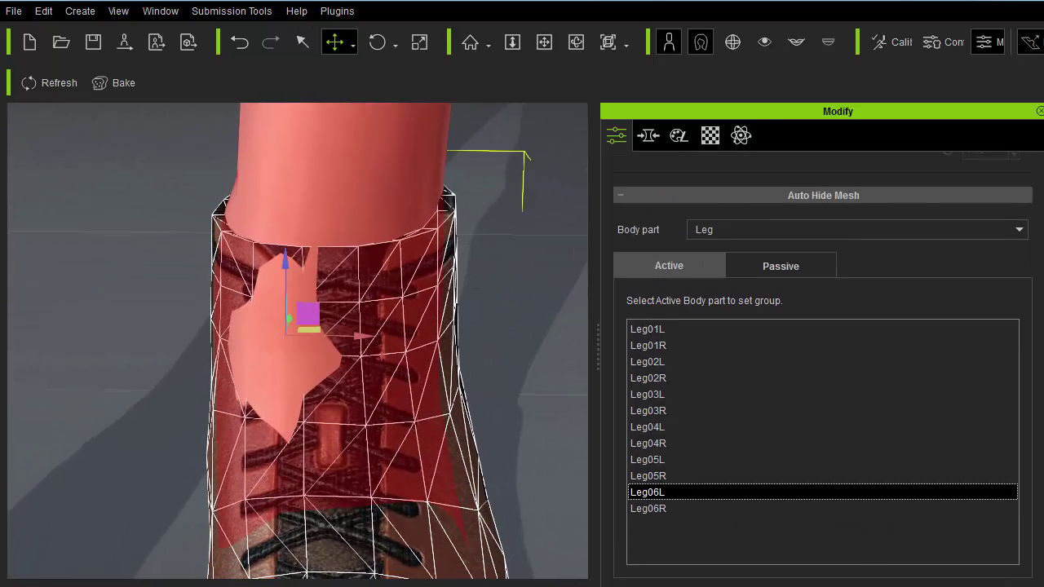
- Switch the Auto Hide Mesh body part to Arm and collapse the Auto Hide Mesh settings
{"action": "left_click", "coordinate": [738, 259]}
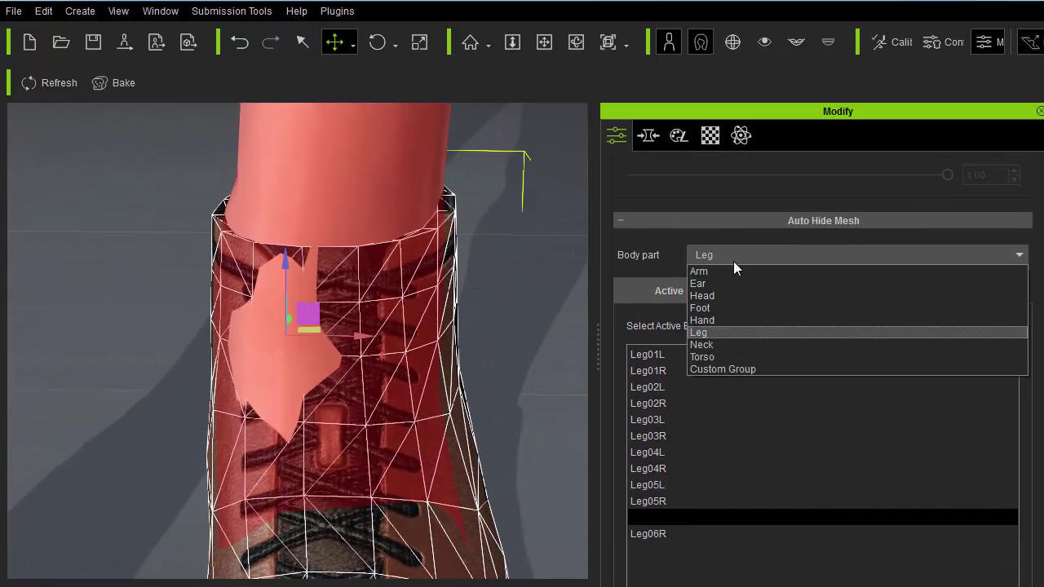
{"action": "left_click", "coordinate": [728, 271]}
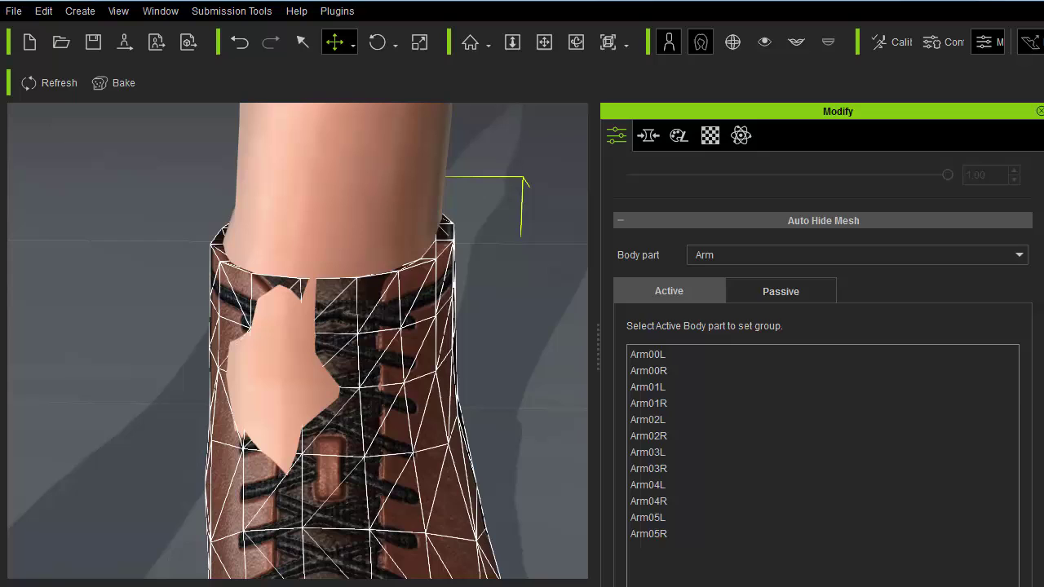
{"action": "scroll", "coordinate": [824, 286], "scroll_direction": "up", "scroll_amount": 3}
{"action": "left_click", "coordinate": [855, 286]}
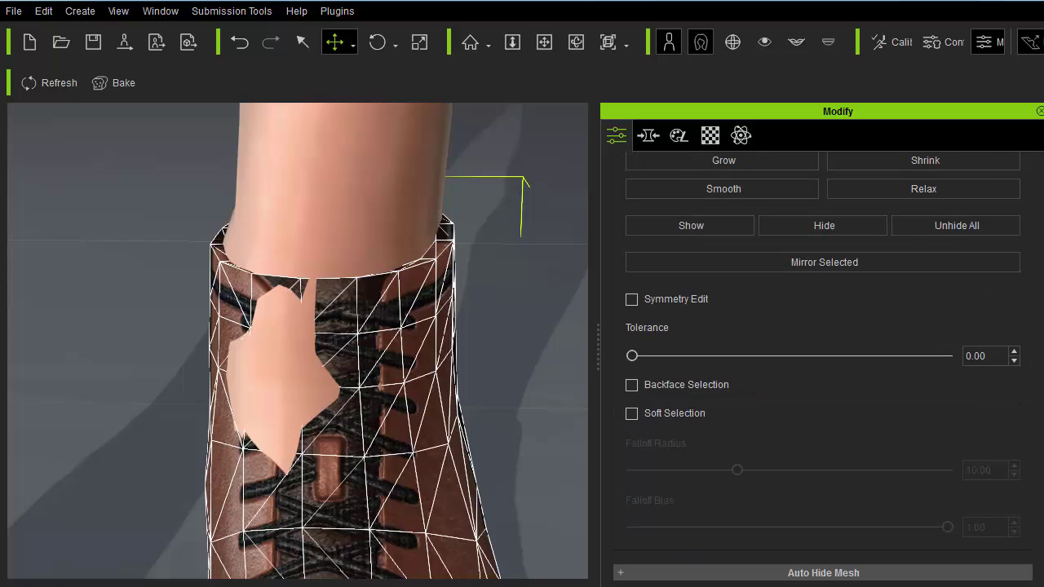
{"action": "scroll", "coordinate": [823, 367], "scroll_direction": "up", "scroll_amount": 3}
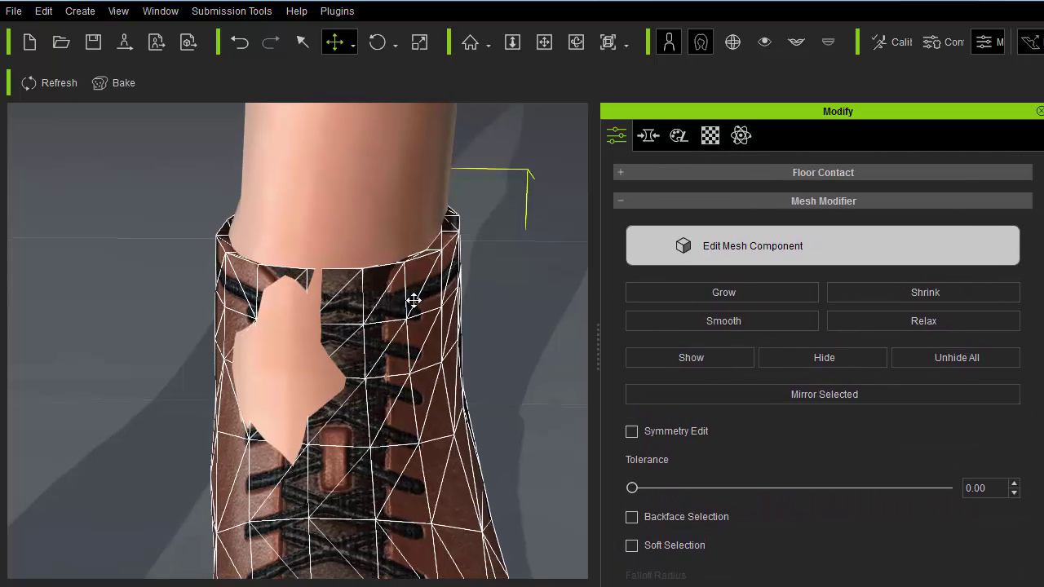
- Select the boot face where skin pokes through at the front ankle, and enable Soft Selection with a Falloff Radius of 0.94
{"action": "left_click", "coordinate": [299, 343]}
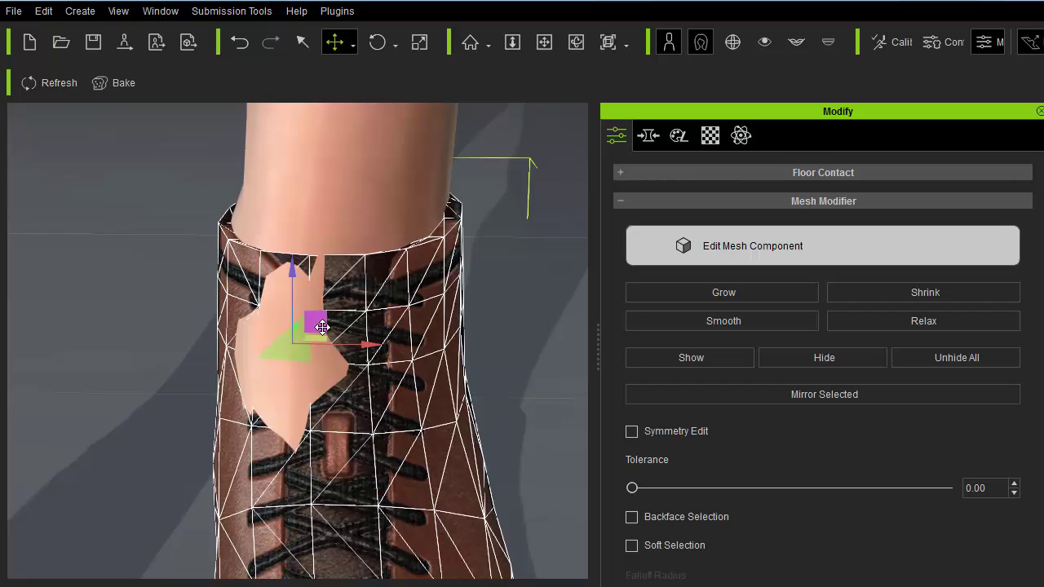
{"action": "scroll", "coordinate": [301, 344], "scroll_direction": "up", "scroll_amount": 6}
{"action": "scroll", "coordinate": [324, 410], "scroll_direction": "down", "scroll_amount": 5}
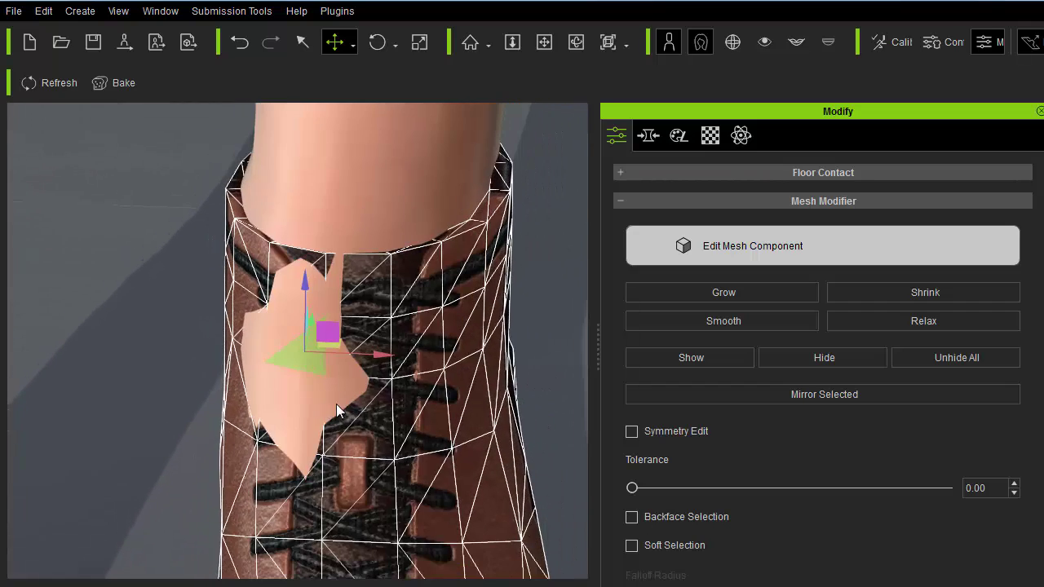
{"action": "left_click", "coordinate": [641, 547]}
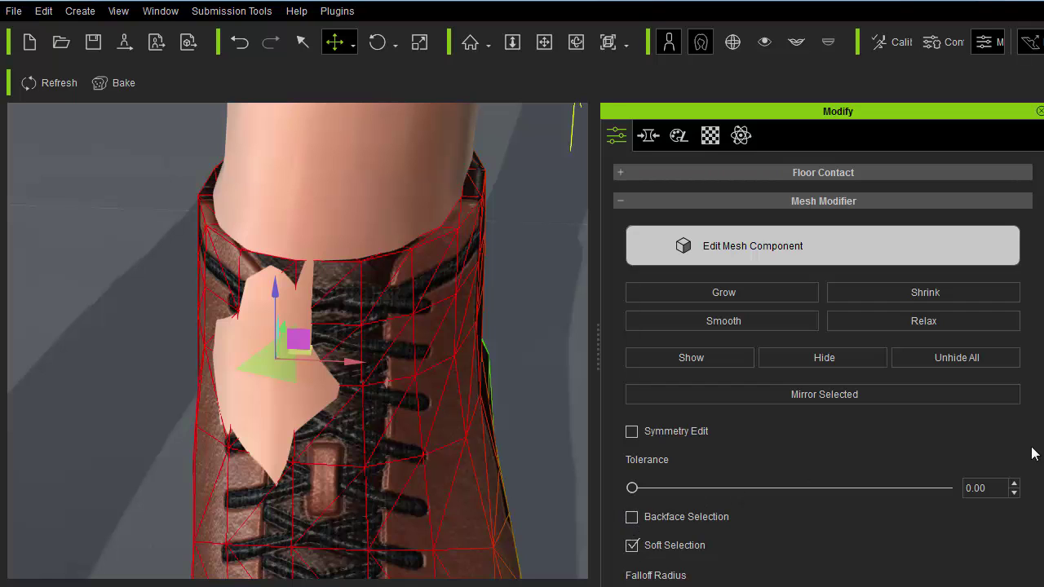
{"action": "scroll", "coordinate": [1032, 453], "scroll_direction": "down", "scroll_amount": 3}
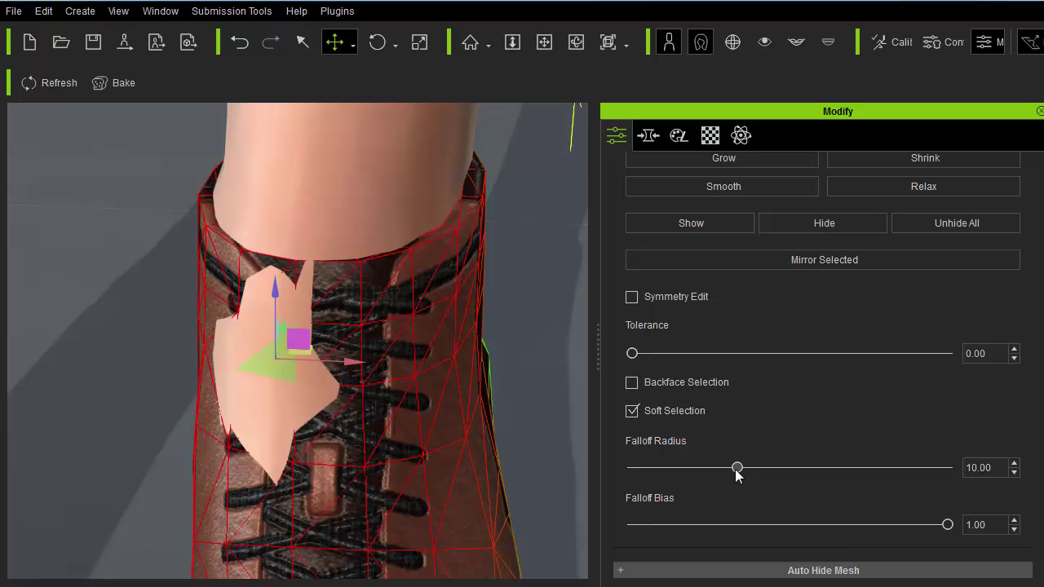
{"action": "left_click_drag", "start_coordinate": [737, 468], "coordinate": [641, 469]}
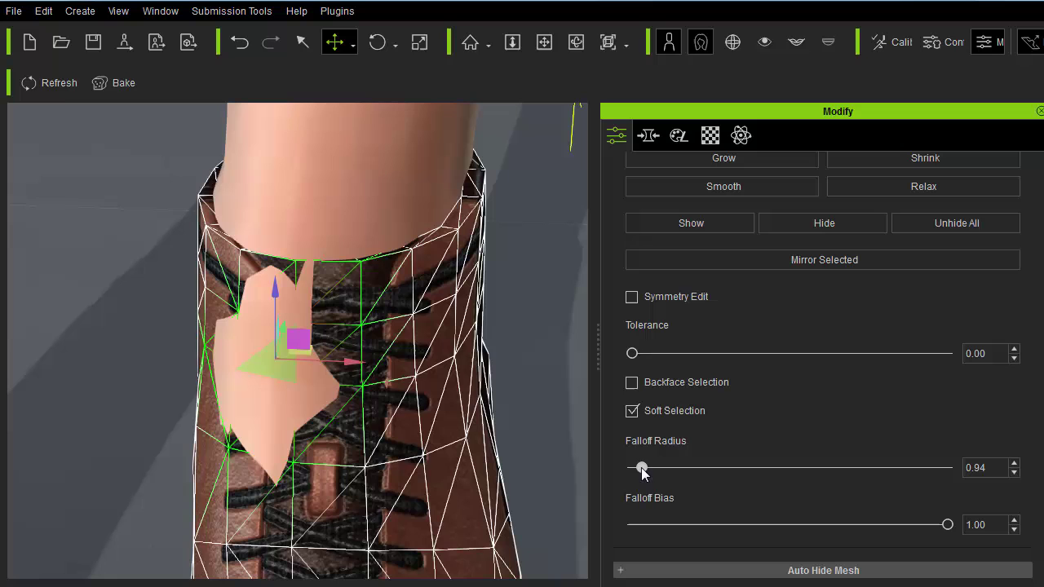
- Pull the soft-selected front ankle area of the left boot forward, along with the area just below it, to cover the skin
{"action": "mouse_move", "coordinate": [318, 319]}
{"action": "right_mouse_down"}
{"action": "mouse_move", "coordinate": [305, 302]}
{"action": "mouse_move", "coordinate": [368, 305]}
{"action": "mouse_move", "coordinate": [314, 330]}
{"action": "right_mouse_up"}
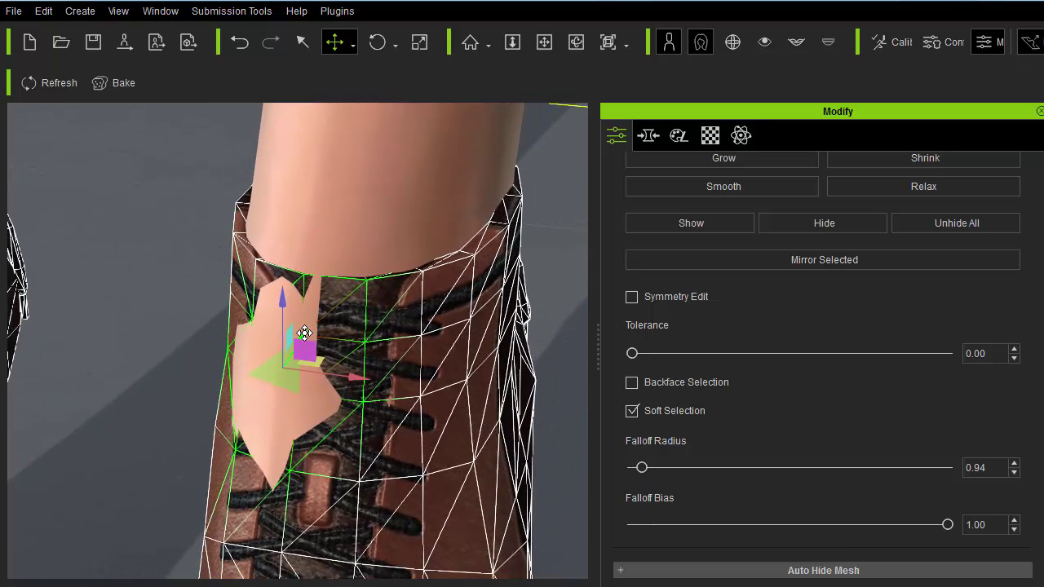
{"action": "left_click_drag", "start_coordinate": [304, 334], "coordinate": [302, 335]}
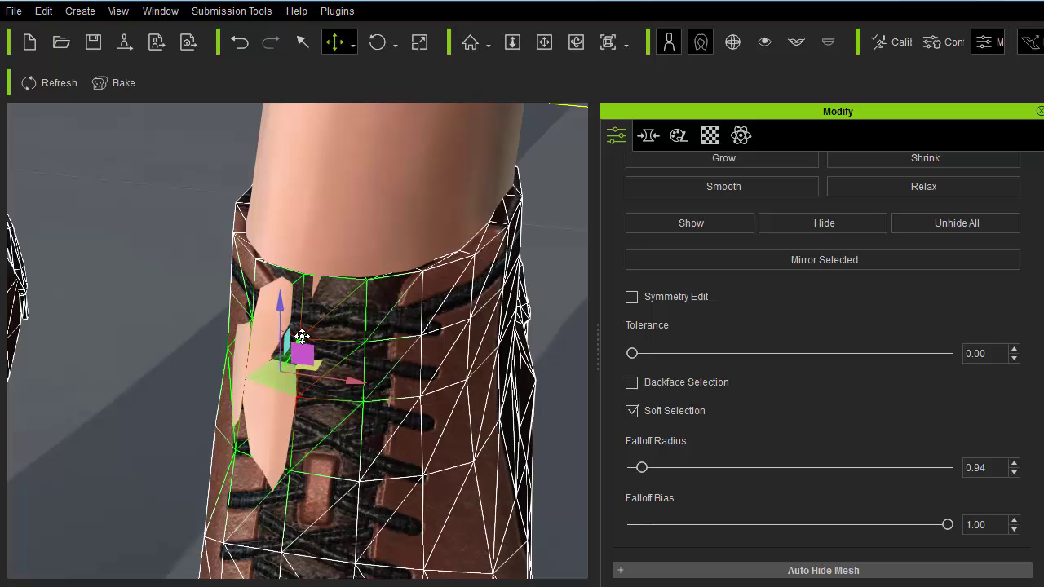
{"action": "right_click_drag", "start_coordinate": [334, 307], "coordinate": [261, 353]}
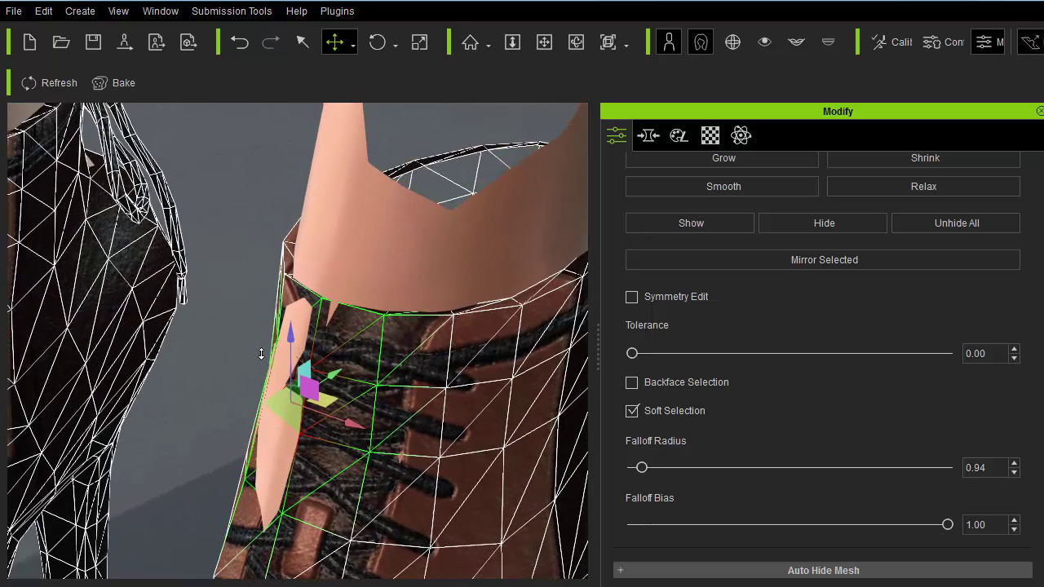
{"action": "left_click_drag", "start_coordinate": [335, 373], "coordinate": [275, 491]}
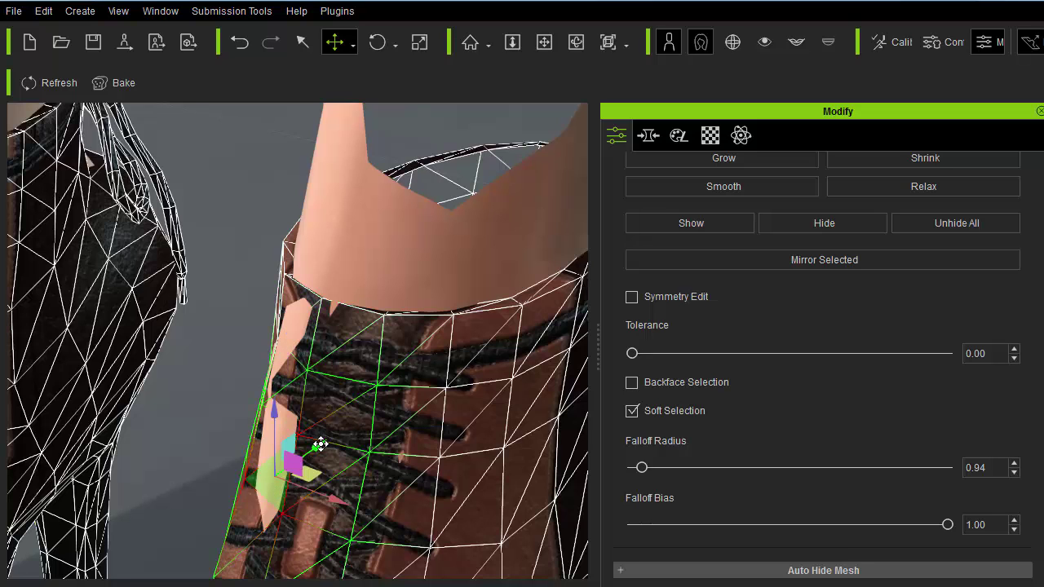
{"action": "left_click_drag", "start_coordinate": [321, 443], "coordinate": [315, 450]}
- Select the face just below the left boot's front rim and pull it forward over the remaining exposed skin
{"action": "middle_click_drag", "start_coordinate": [287, 386], "coordinate": [225, 342]}
{"action": "left_click", "coordinate": [234, 289]}
{"action": "middle_click_drag", "start_coordinate": [258, 300], "coordinate": [255, 344]}
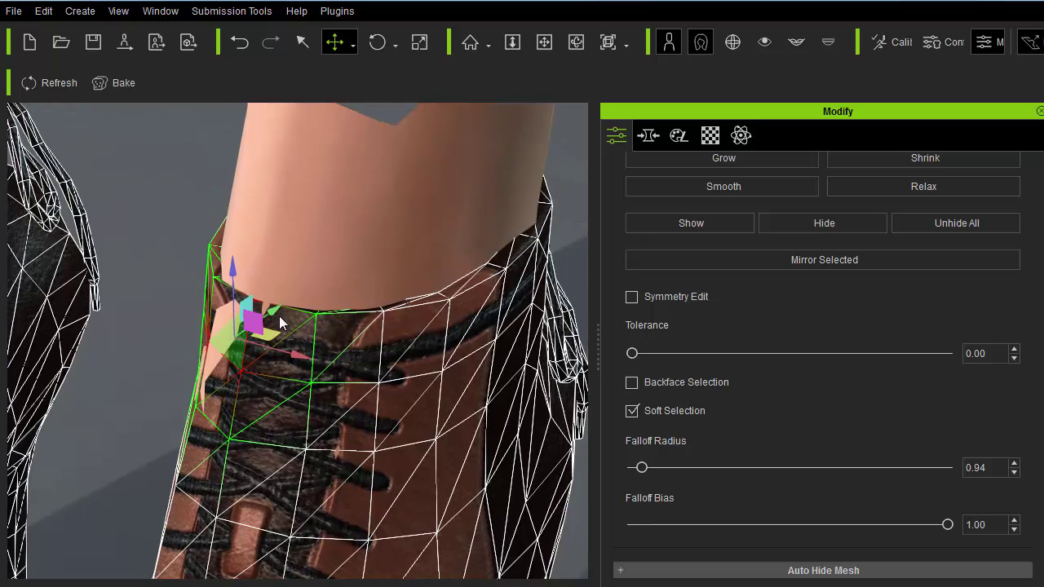
{"action": "left_click_drag", "start_coordinate": [275, 310], "coordinate": [270, 314]}
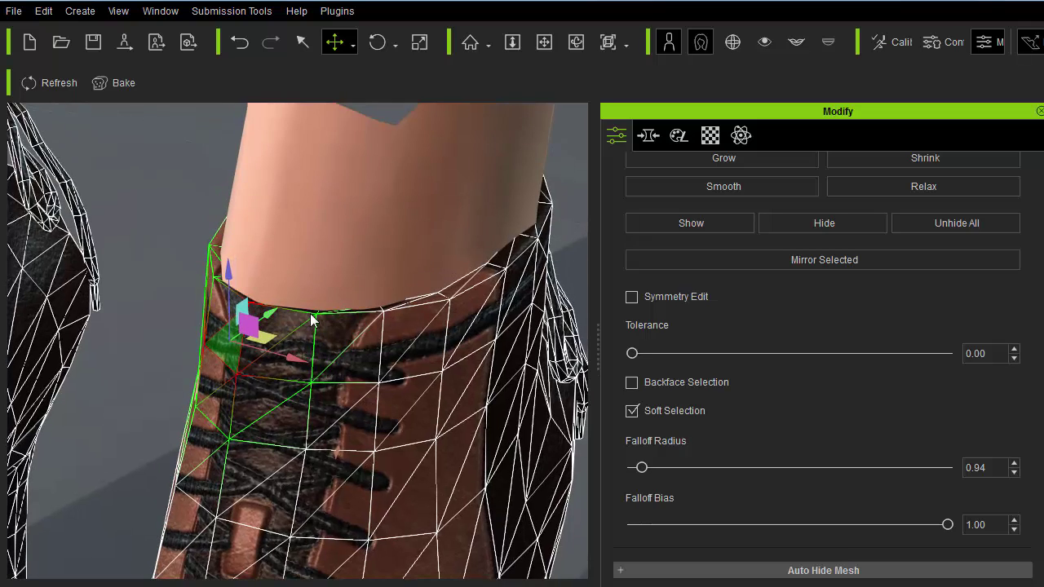
- Nudge the soft-selected face beside the laces, just below the left boot's front rim, slightly sideways
{"action": "right_click_drag", "start_coordinate": [310, 315], "coordinate": [388, 285]}
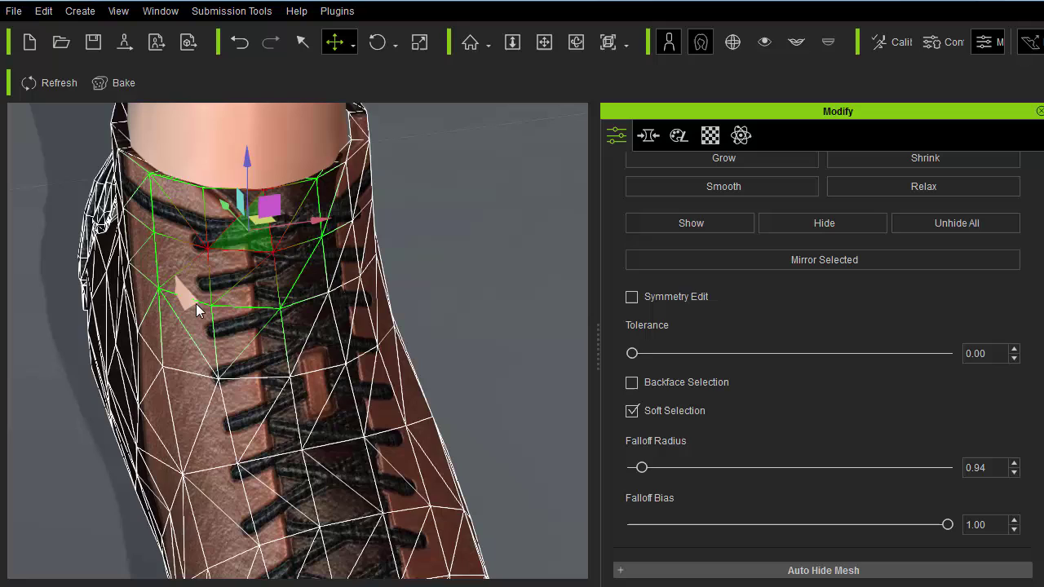
{"action": "right_click_drag", "start_coordinate": [191, 295], "coordinate": [300, 313]}
{"action": "scroll", "coordinate": [300, 314], "scroll_direction": "down", "scroll_amount": 3}
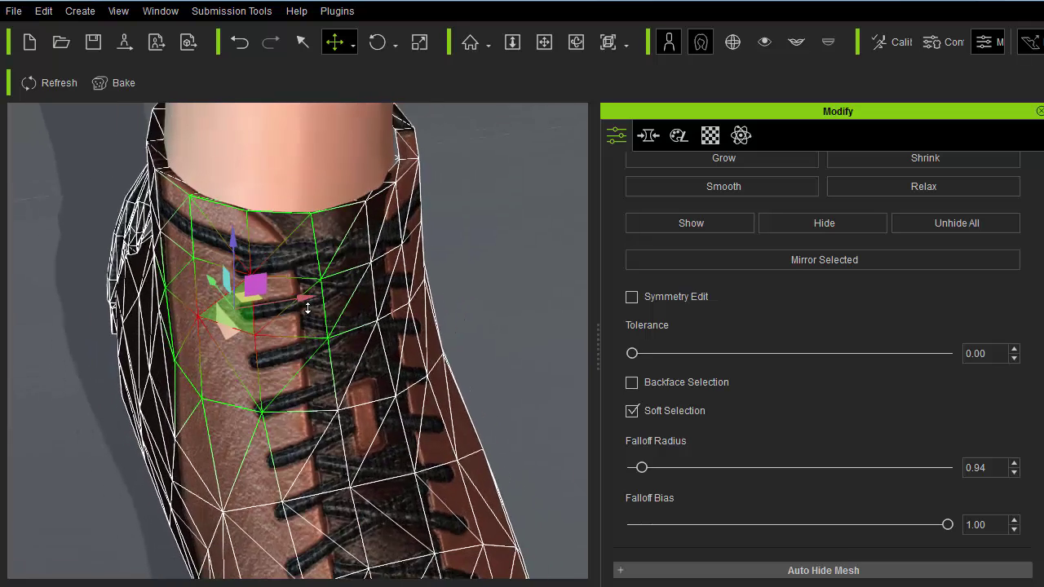
{"action": "left_click_drag", "start_coordinate": [309, 297], "coordinate": [307, 298]}
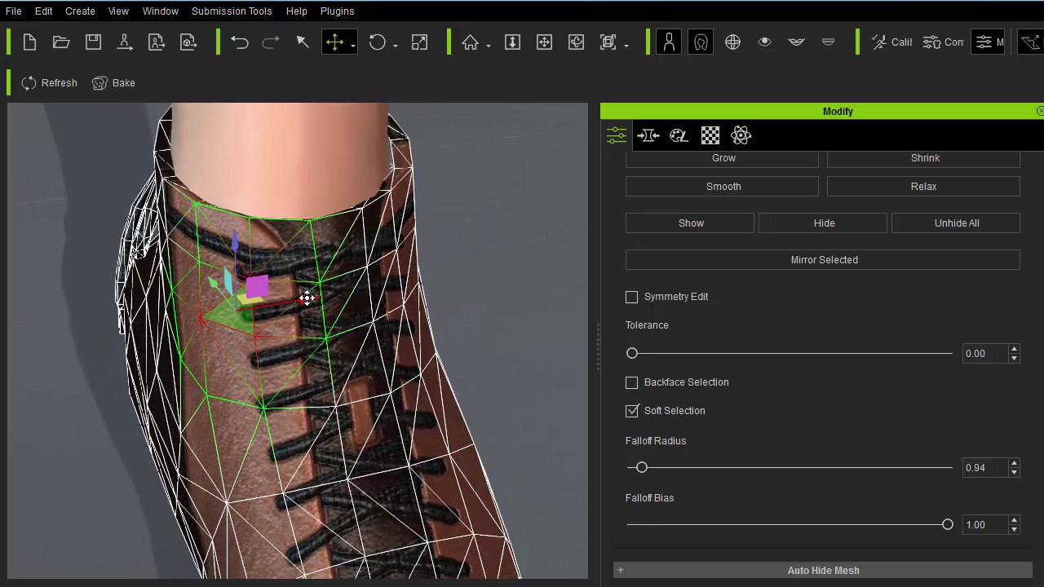
- Deselect the boot faces, leave mesh editing and deselect the boots
{"action": "left_click", "coordinate": [501, 277]}
{"action": "scroll", "coordinate": [501, 281], "scroll_direction": "down", "scroll_amount": 6}
{"action": "right_click_drag", "start_coordinate": [484, 324], "coordinate": [417, 218]}
{"action": "scroll", "coordinate": [850, 274], "scroll_direction": "up", "scroll_amount": 3}
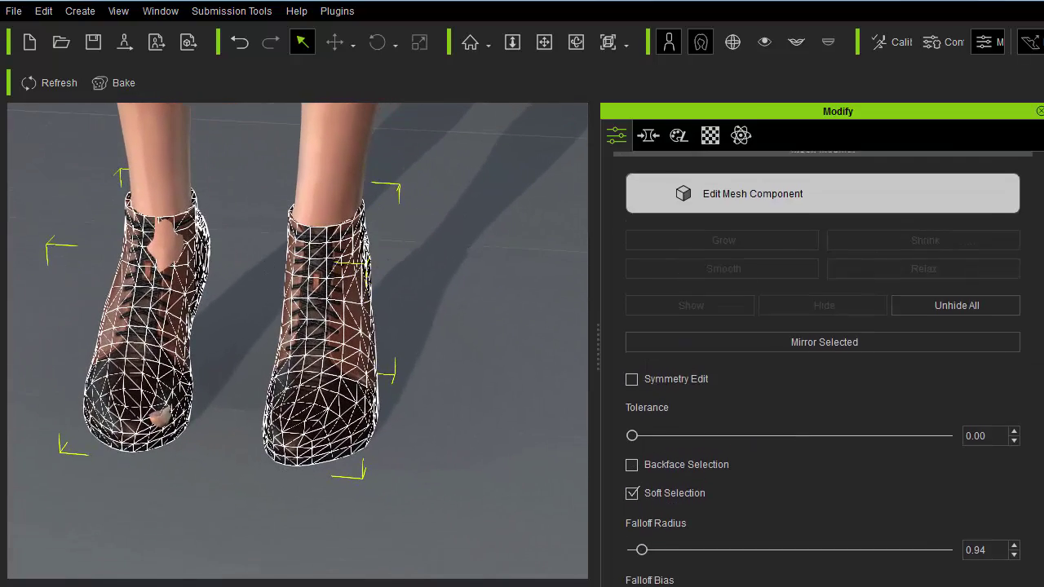
{"action": "left_click", "coordinate": [830, 261]}
{"action": "middle_click_drag", "start_coordinate": [420, 278], "coordinate": [388, 283]}
{"action": "left_click", "coordinate": [448, 318]}
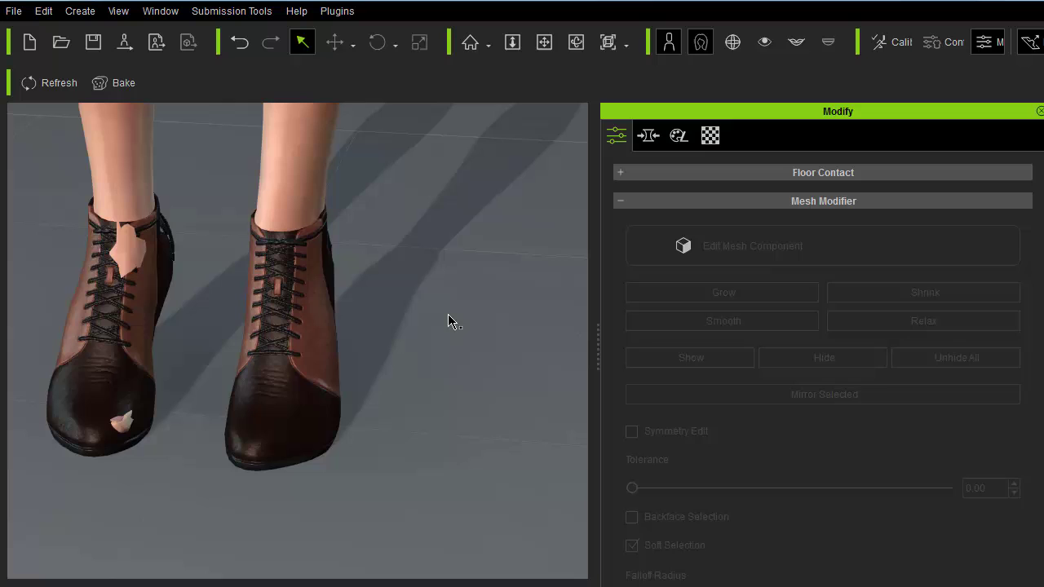
- Reopen the boots for mesh editing and pull the face under the rear bow's knot outward to cover the exposed skin
{"action": "right_click_drag", "start_coordinate": [471, 338], "coordinate": [324, 310]}
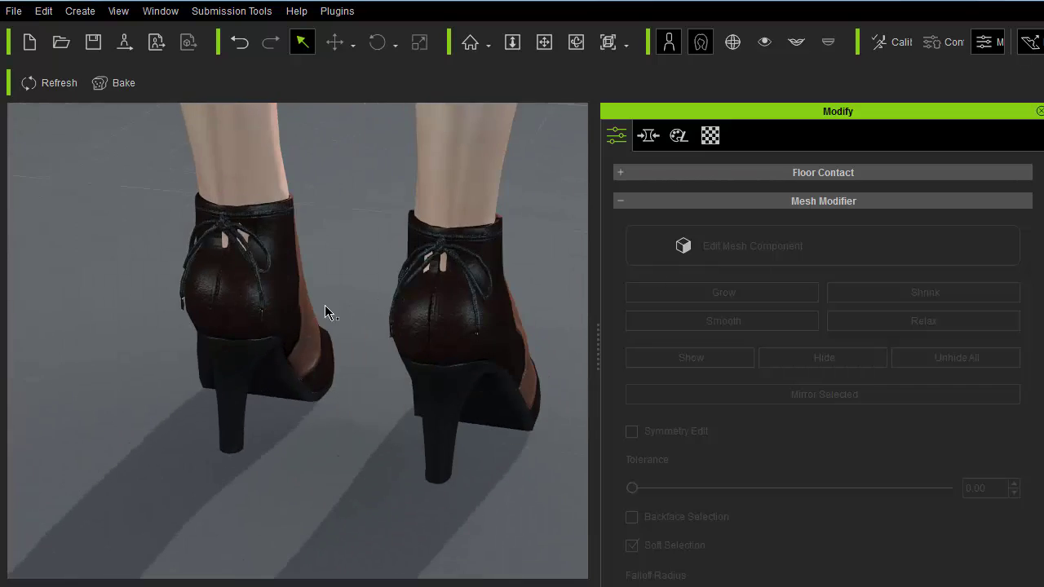
{"action": "scroll", "coordinate": [338, 292], "scroll_direction": "up", "scroll_amount": 6}
{"action": "scroll", "coordinate": [361, 274], "scroll_direction": "up", "scroll_amount": 3}
{"action": "middle_click_drag", "start_coordinate": [361, 274], "coordinate": [415, 288]}
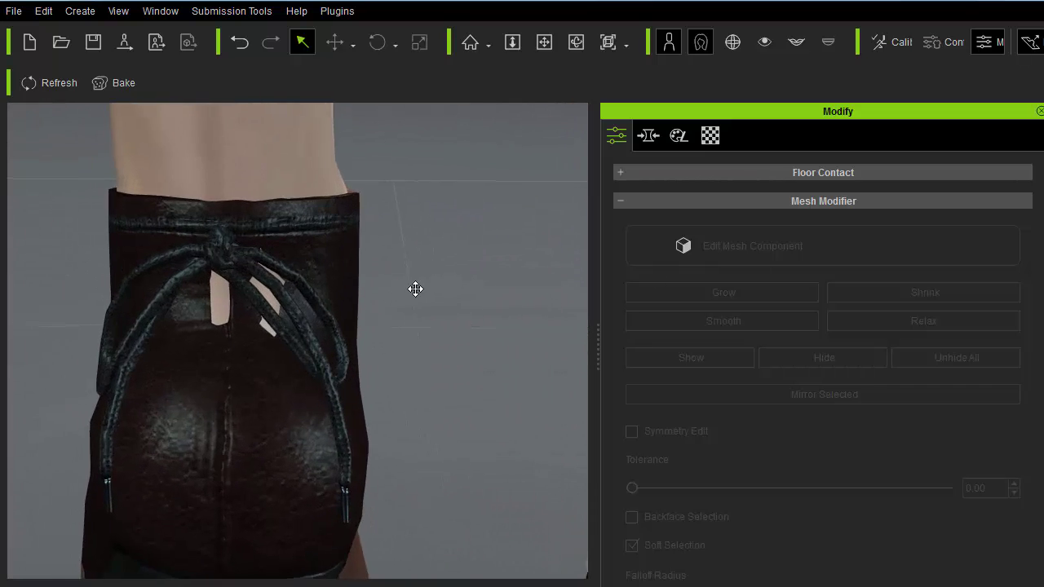
{"action": "left_click", "coordinate": [414, 277]}
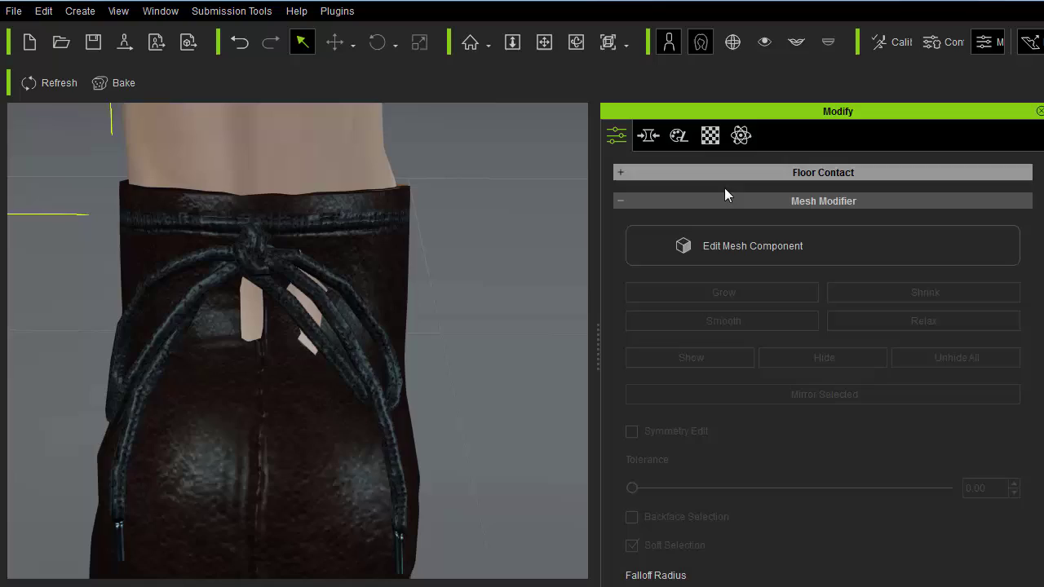
{"action": "left_click", "coordinate": [742, 254]}
{"action": "left_click", "coordinate": [371, 321]}
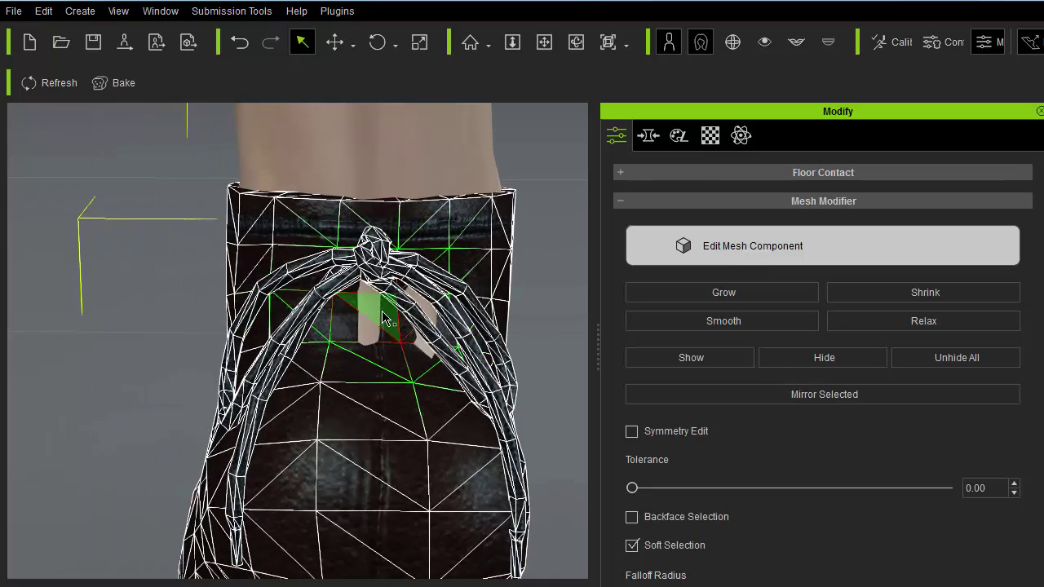
{"action": "right_click_drag", "start_coordinate": [371, 321], "coordinate": [339, 317]}
{"action": "key", "text": "w"}
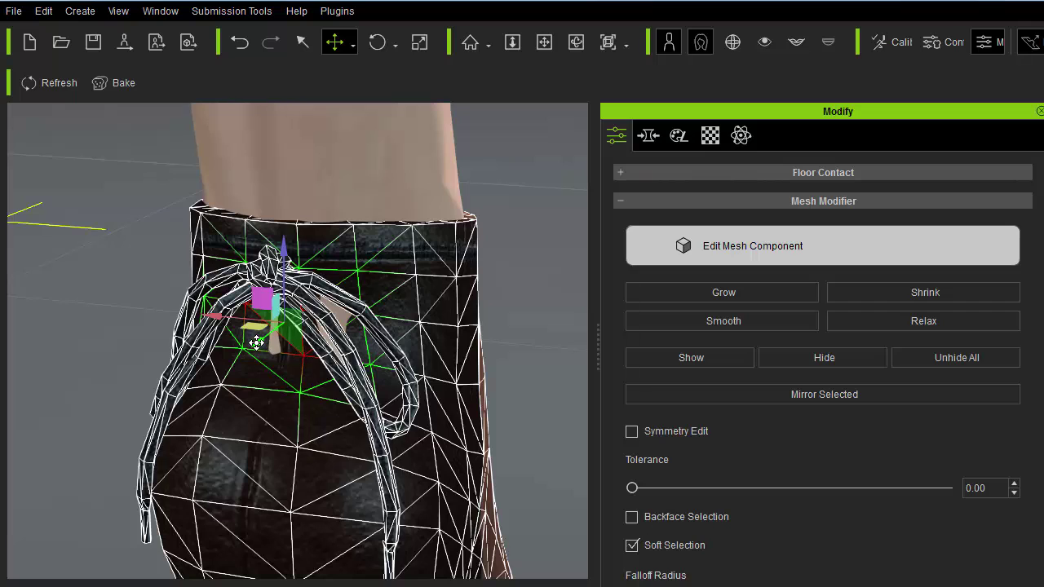
- Pull the neighbouring face under the rear bow's loop outward over the remaining skin, and leave mesh editing
{"action": "left_click", "coordinate": [348, 299]}
{"action": "left_click", "coordinate": [320, 349]}
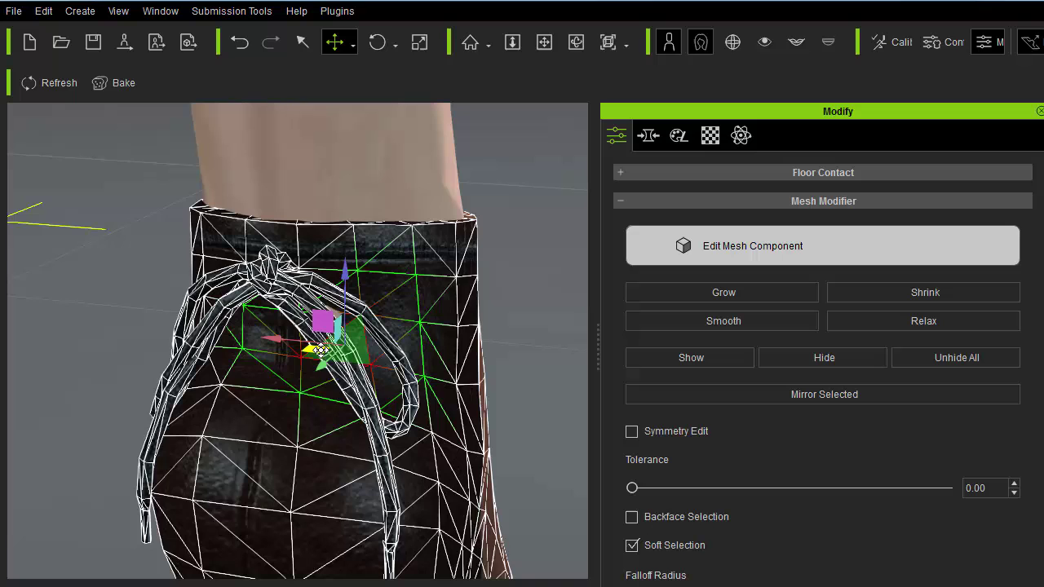
{"action": "left_click_drag", "start_coordinate": [320, 367], "coordinate": [319, 368]}
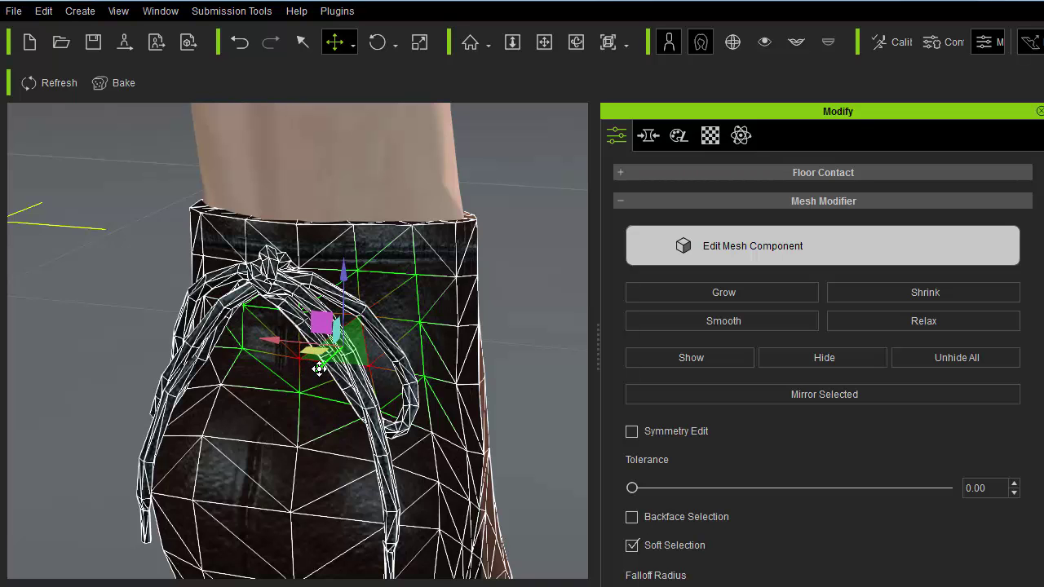
{"action": "left_click", "coordinate": [510, 234]}
{"action": "scroll", "coordinate": [501, 227], "scroll_direction": "down", "scroll_amount": 3}
{"action": "left_click", "coordinate": [717, 253]}
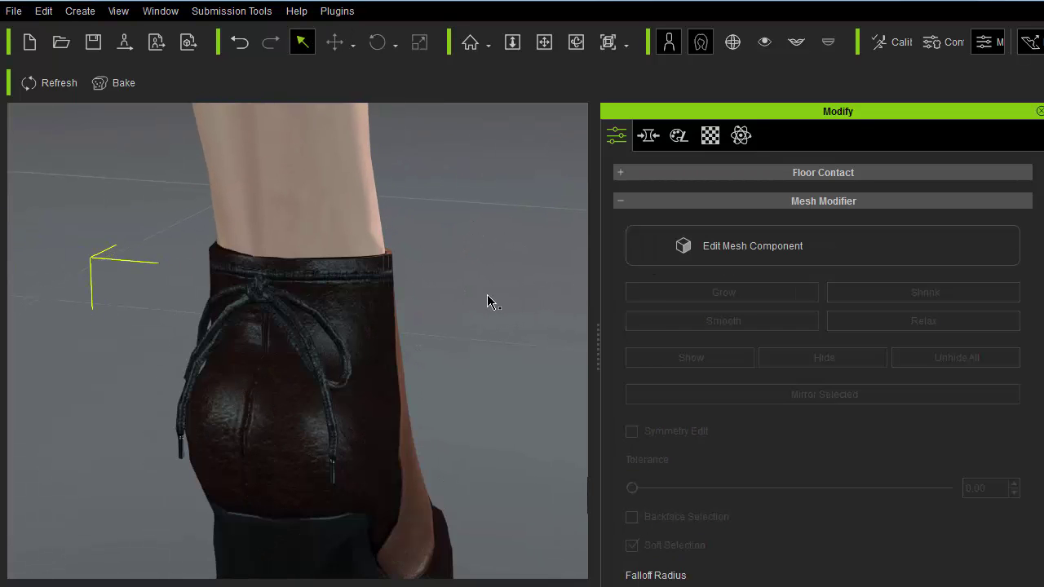
- Save the finished boots to the custom Shoes library as "Brown High Heels"
{"action": "right_click_drag", "start_coordinate": [385, 260], "coordinate": [198, 342]}
{"action": "scroll", "coordinate": [226, 252], "scroll_direction": "down", "scroll_amount": 5}
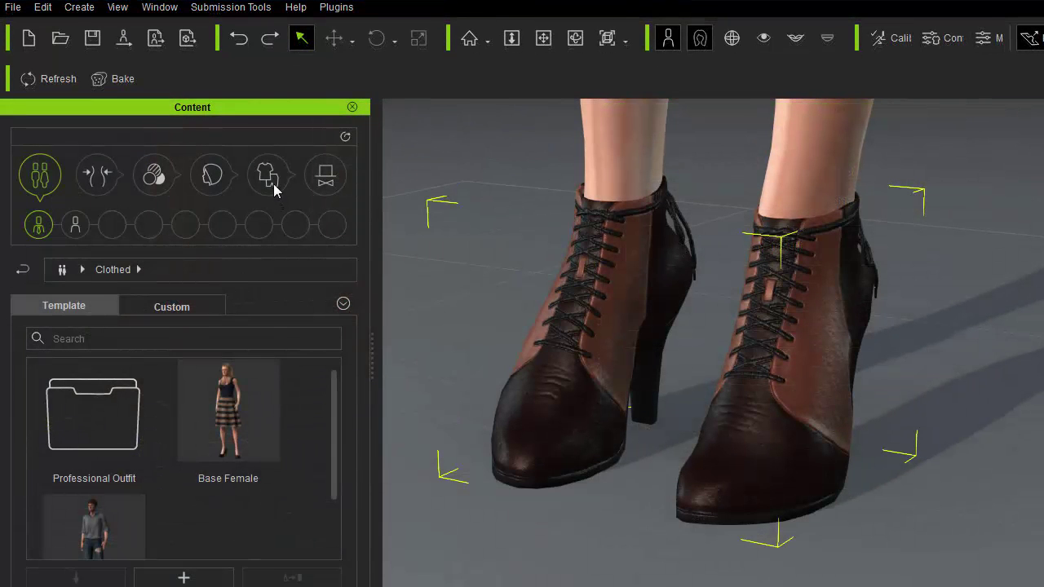
{"action": "left_click", "coordinate": [269, 176]}
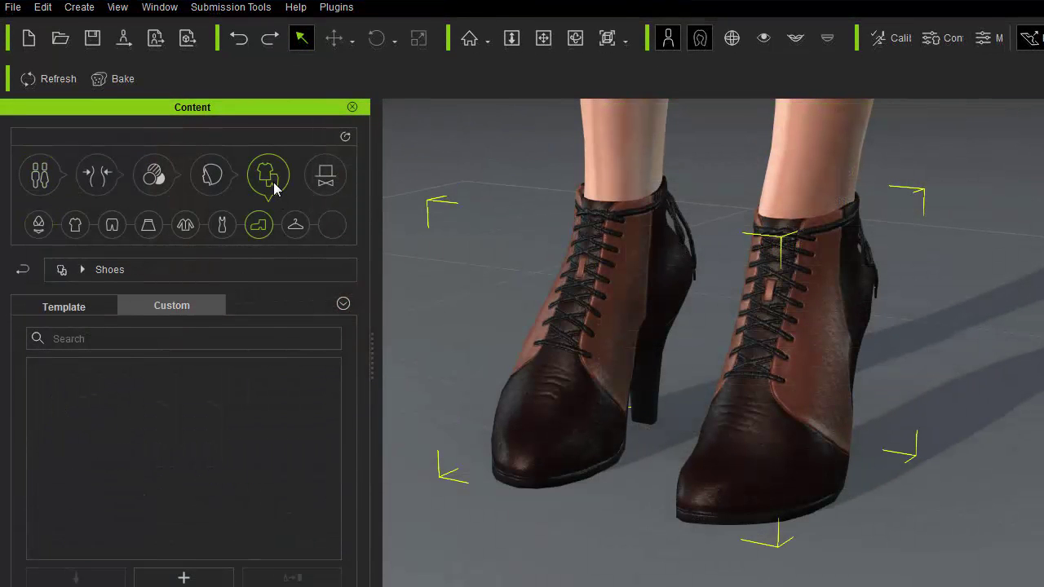
{"action": "left_click", "coordinate": [203, 578]}
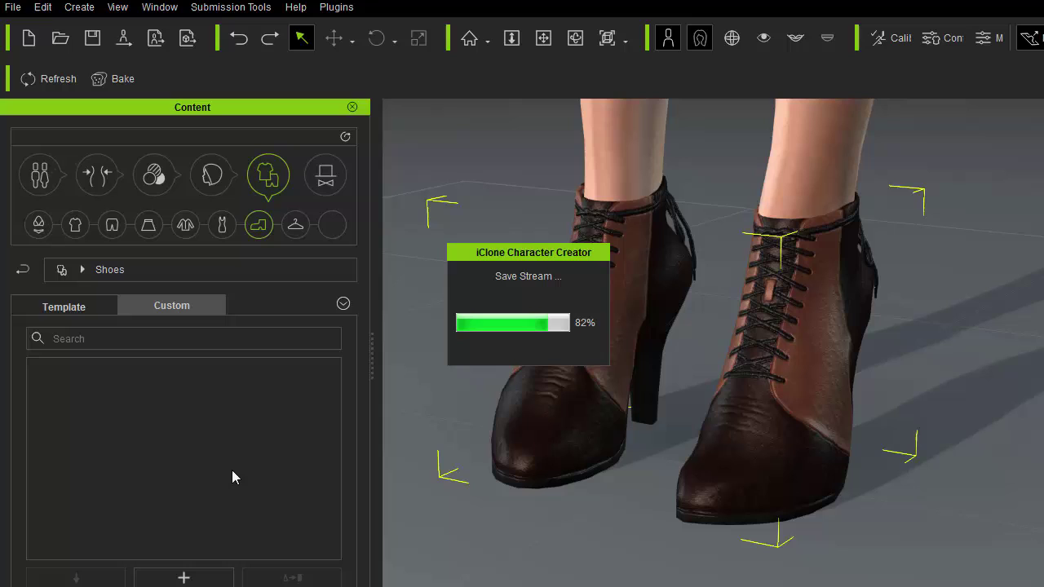
{"action": "type", "text": "B"}
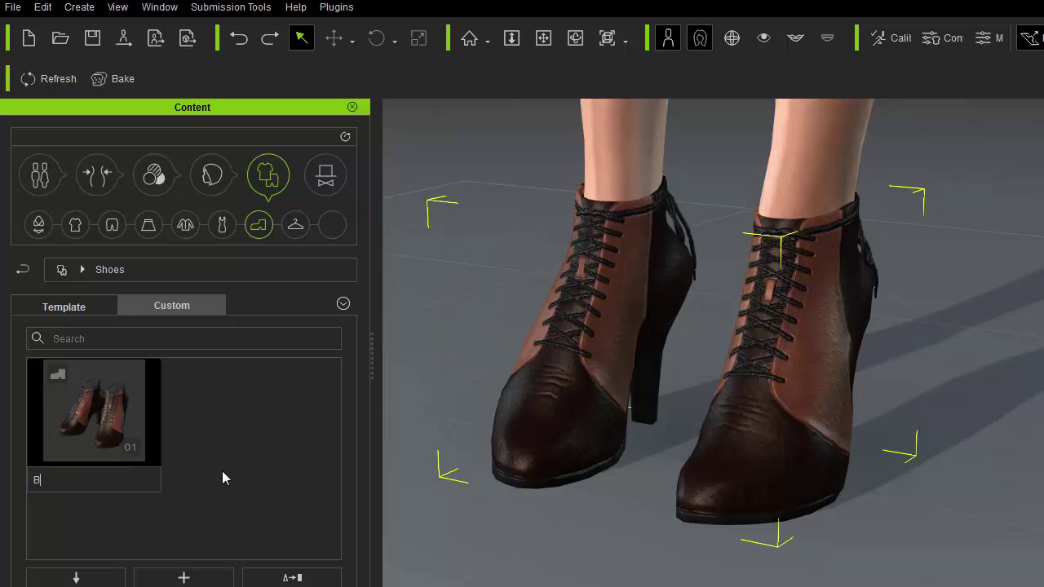
{"action": "type", "text": "rown High Heels"}
{"action": "key", "text": "Return"}
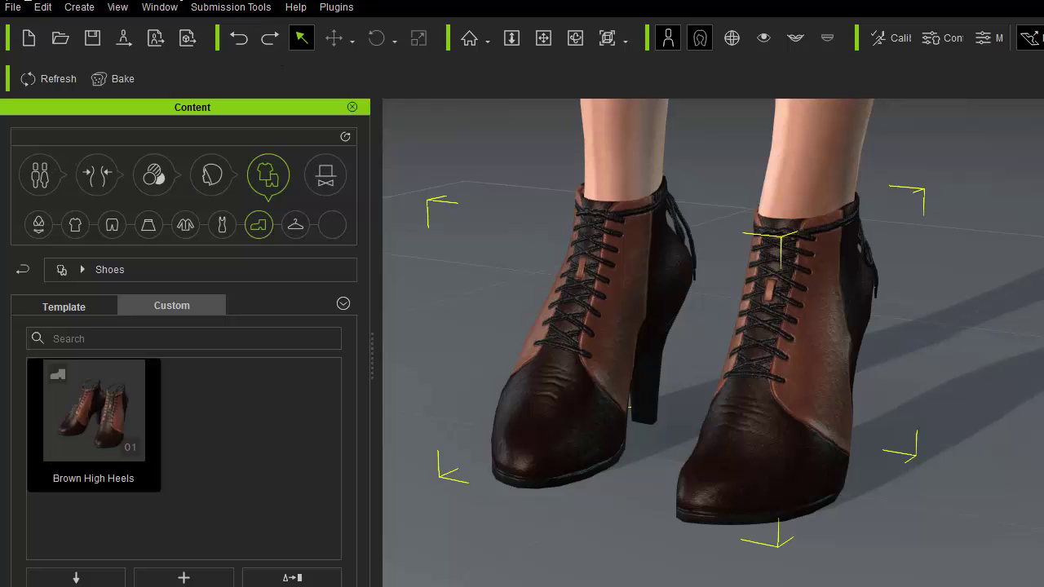
- Start a new project without saving the current one
{"action": "left_click", "coordinate": [13, 6]}
{"action": "left_click", "coordinate": [57, 32]}
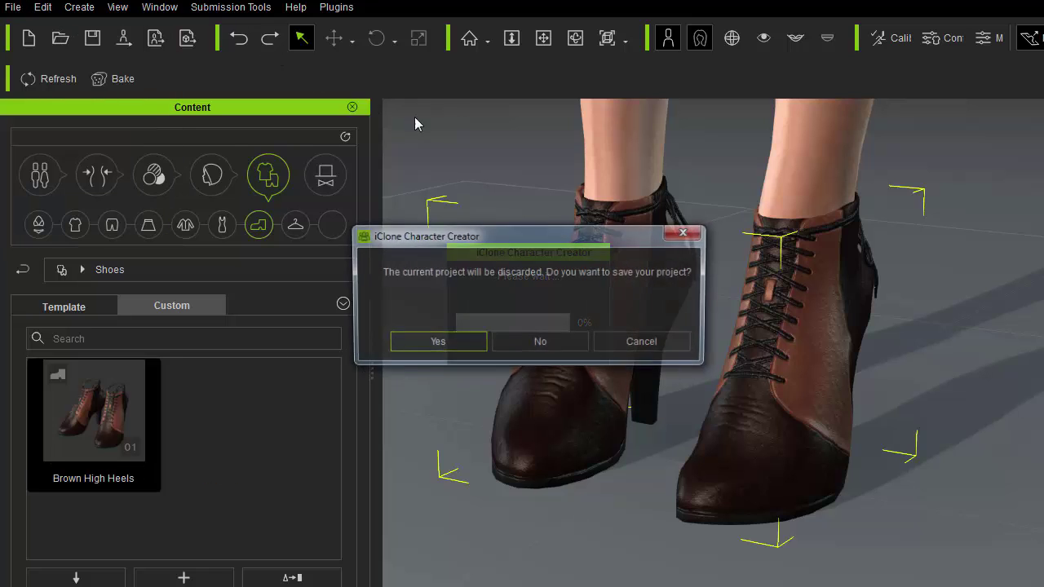
{"action": "left_click", "coordinate": [538, 344]}
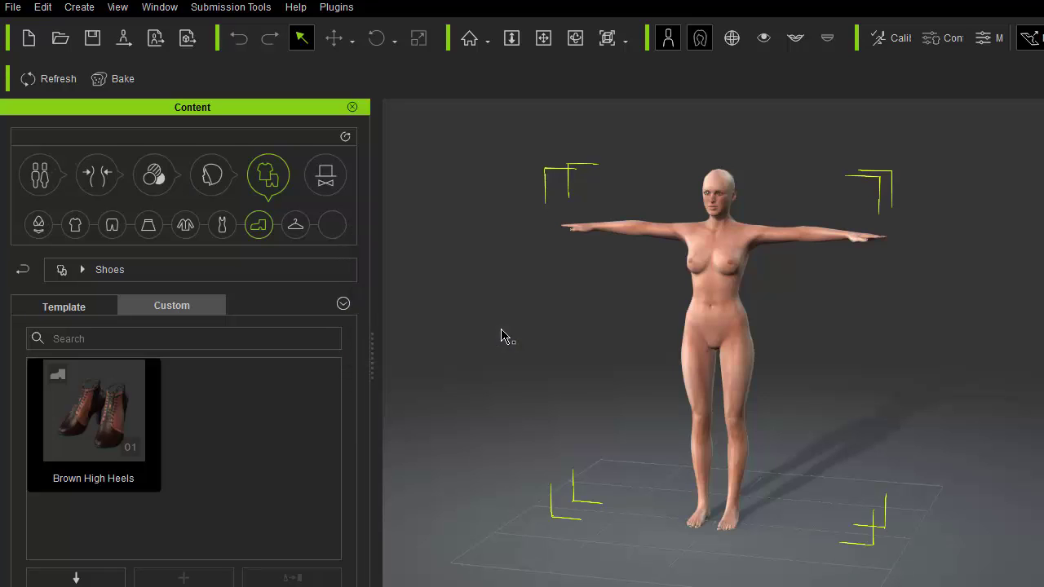
- Apply the custom Brown High Heels shoes to the new avatar and check how they fit on the feet
{"action": "double_click", "coordinate": [128, 399]}
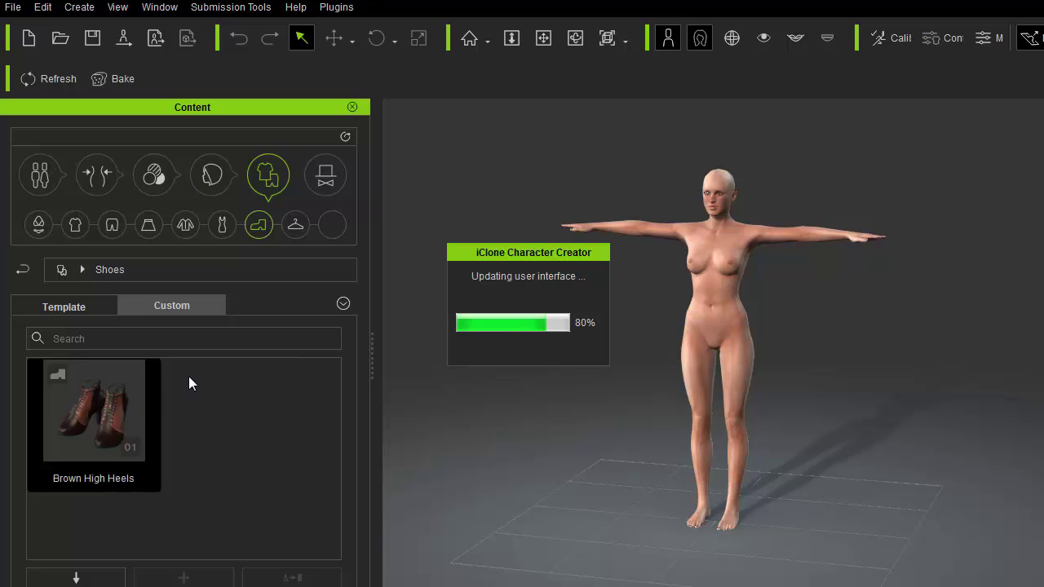
{"action": "middle_click_drag", "start_coordinate": [622, 350], "coordinate": [541, 261]}
{"action": "right_click_drag", "start_coordinate": [541, 261], "coordinate": [512, 345]}
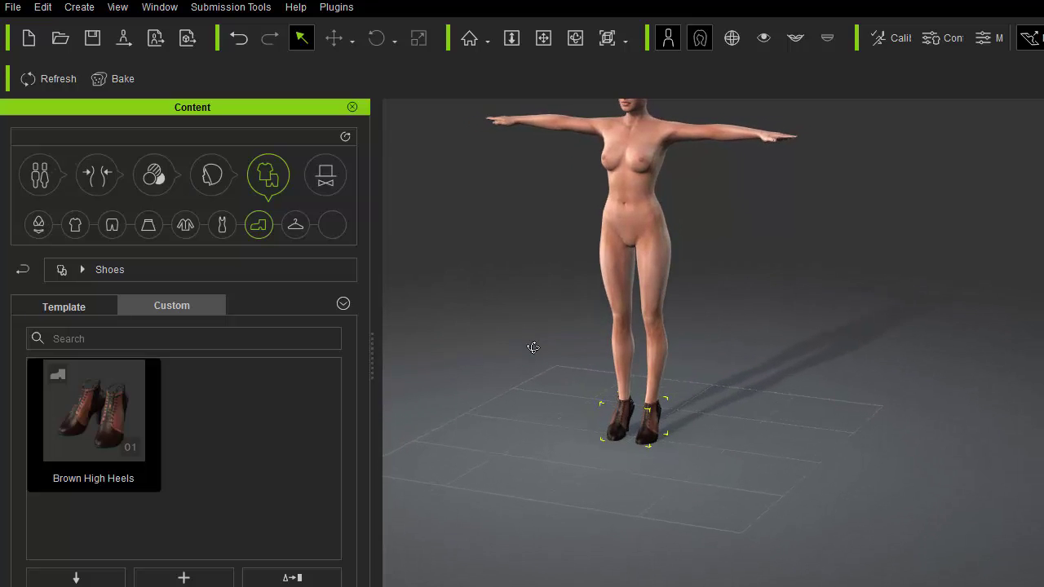
{"action": "scroll", "coordinate": [531, 347], "scroll_direction": "up", "scroll_amount": 5}
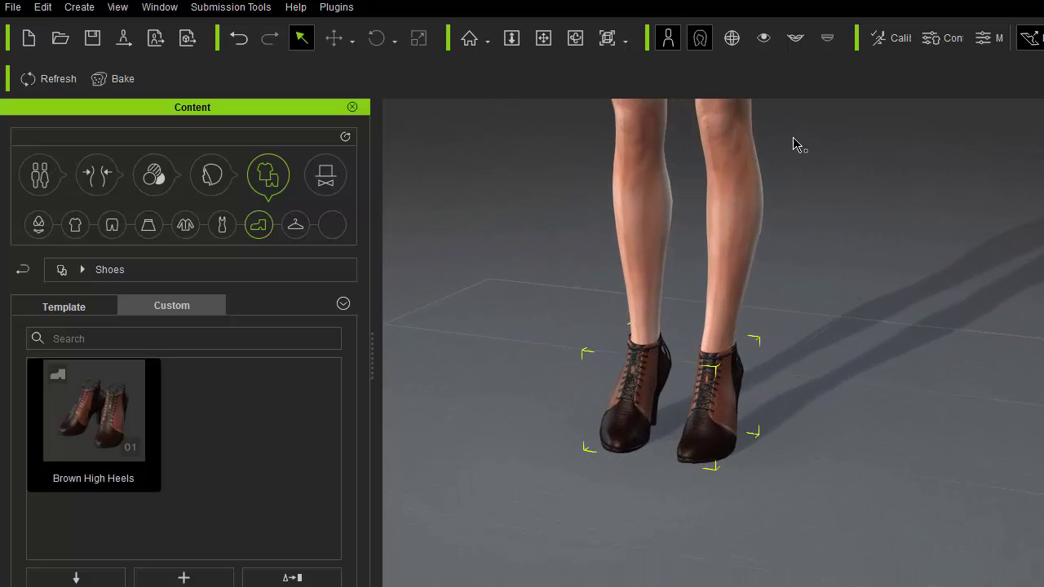
- Open Calibration and check the boots on the avatar in poses 02 and 03
{"action": "left_click", "coordinate": [899, 43]}
{"action": "left_click_drag", "start_coordinate": [746, 226], "coordinate": [982, 213]}
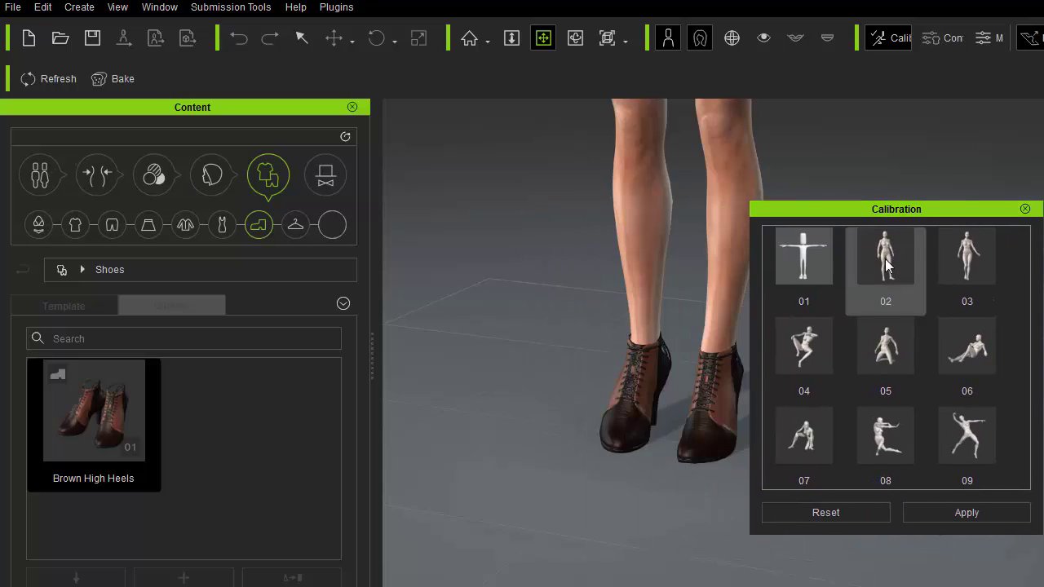
{"action": "left_click_drag", "start_coordinate": [669, 219], "coordinate": [550, 196]}
{"action": "right_click_drag", "start_coordinate": [549, 195], "coordinate": [916, 158]}
{"action": "left_click", "coordinate": [971, 265]}
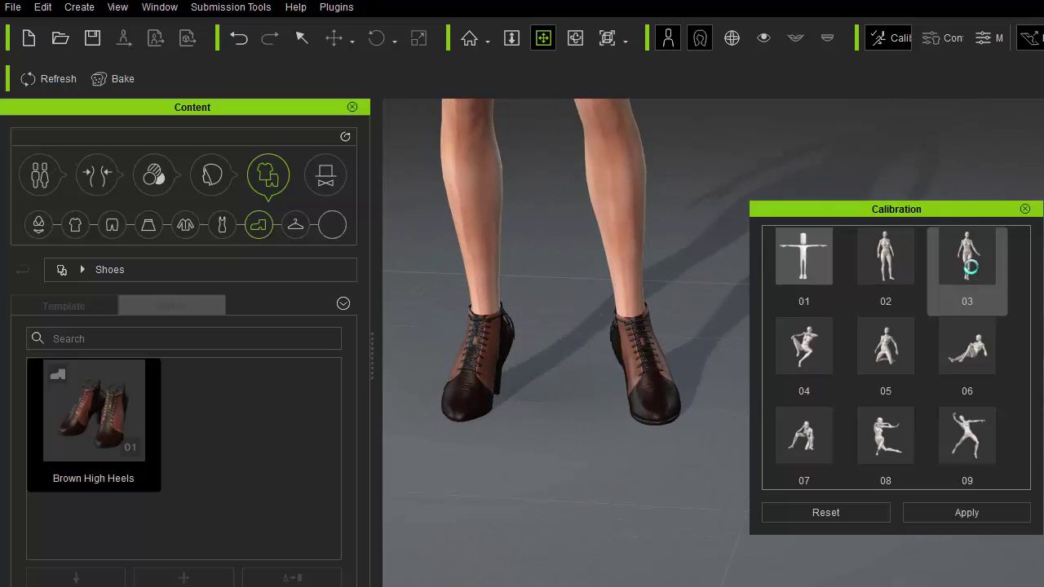
{"action": "right_click_drag", "start_coordinate": [737, 209], "coordinate": [608, 250]}
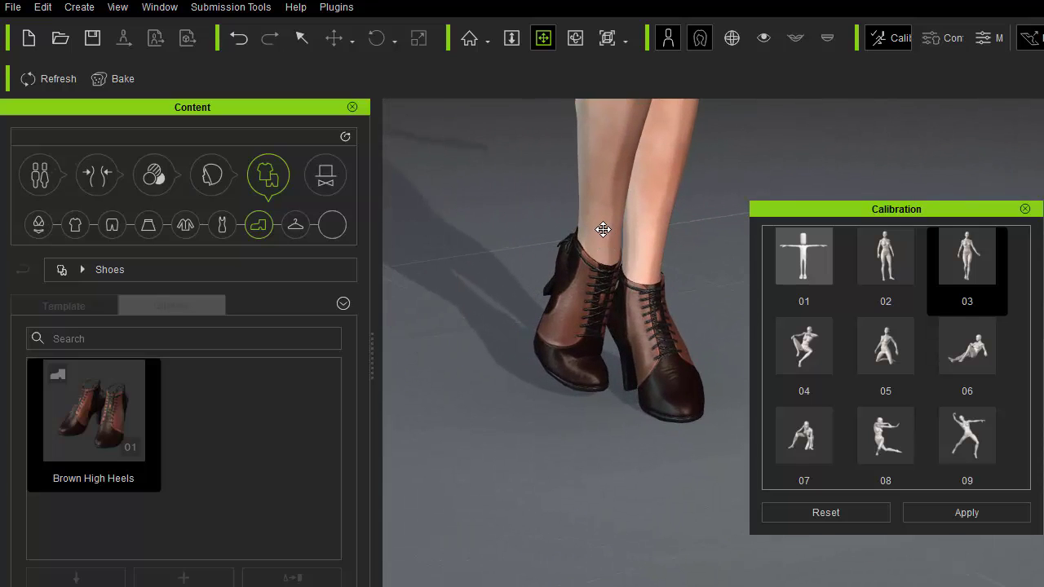